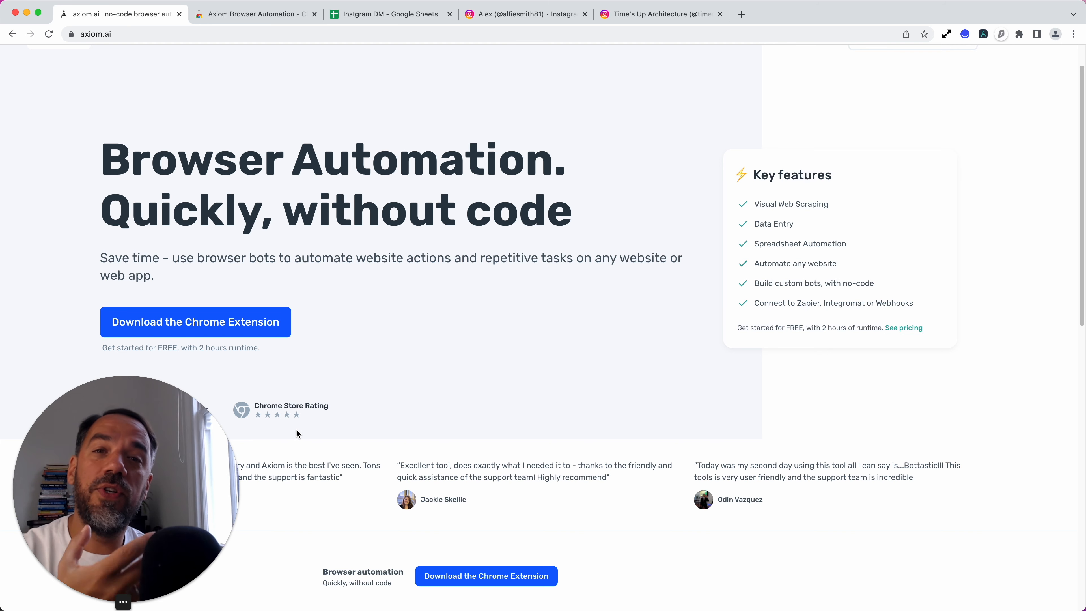
Open the Axiom Browser Automation listing in the Chrome Web Store and read its user reviews.
left_click(254, 15)
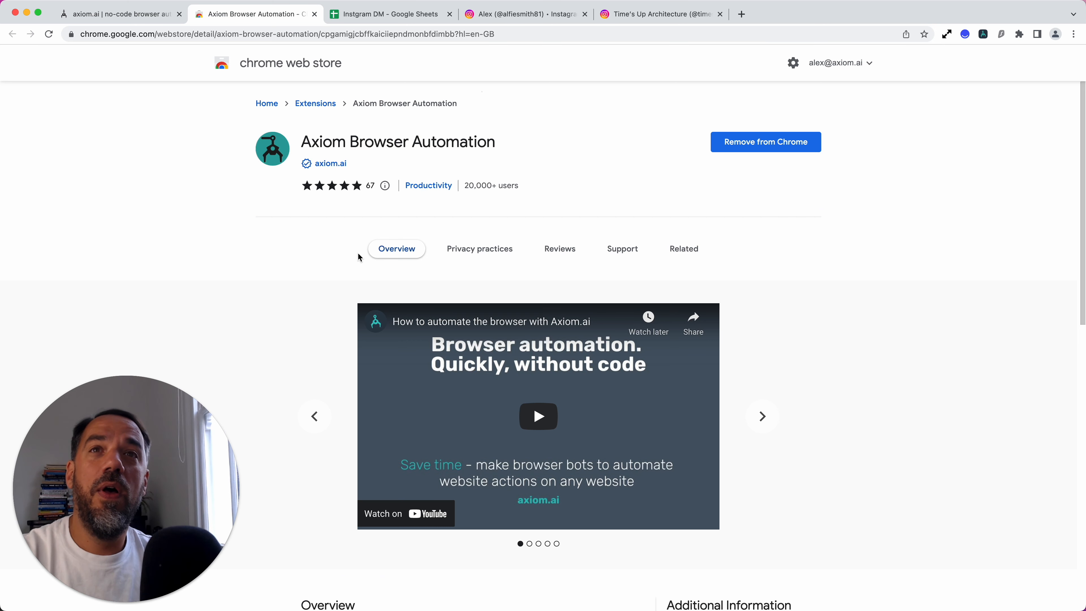
mouse_move(384, 192)
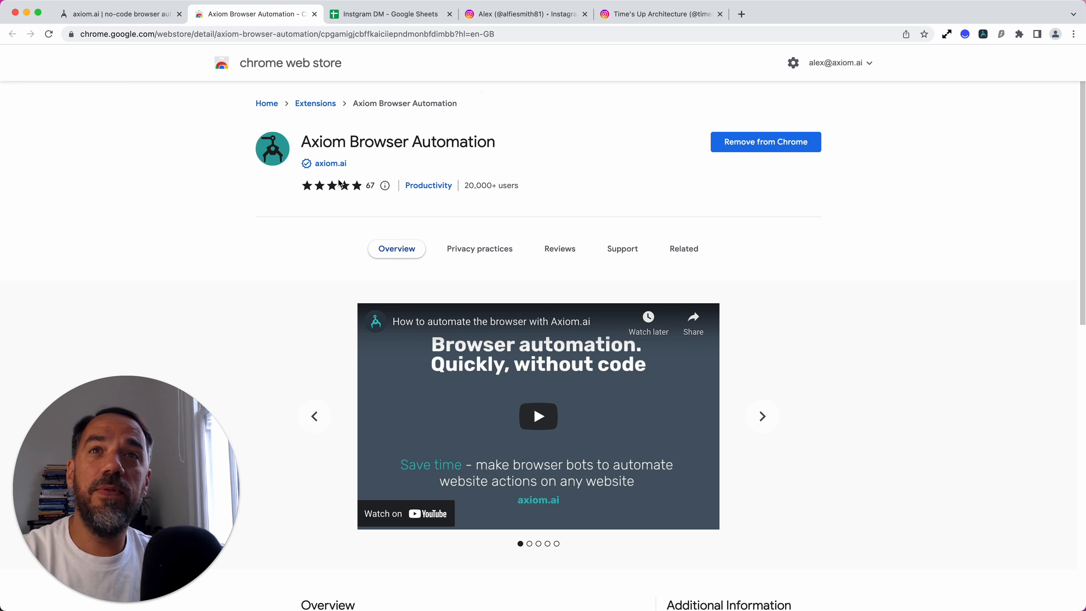
mouse_move(311, 165)
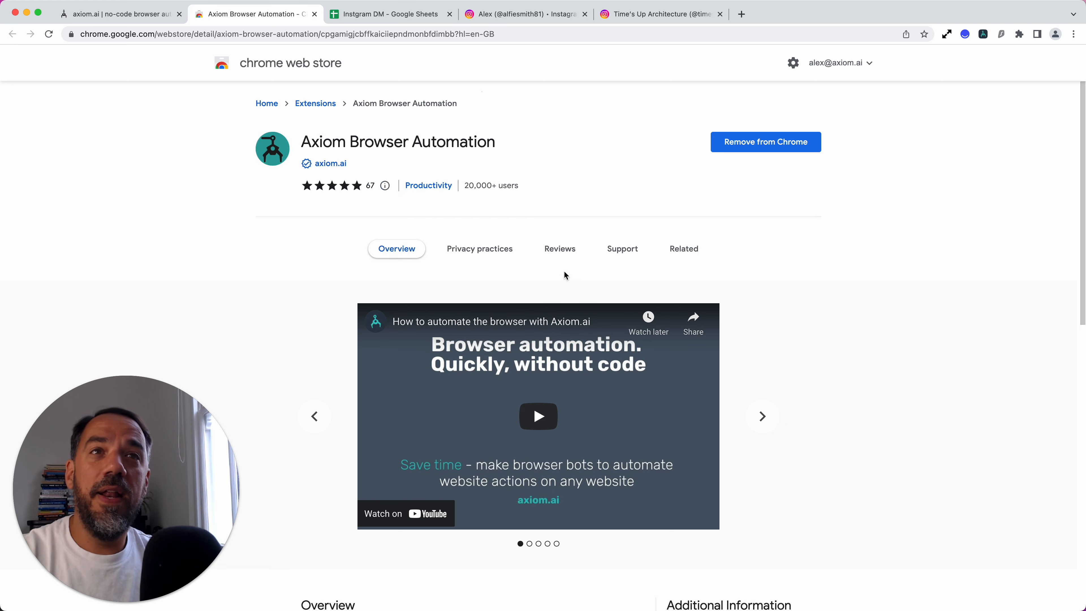
left_click(561, 255)
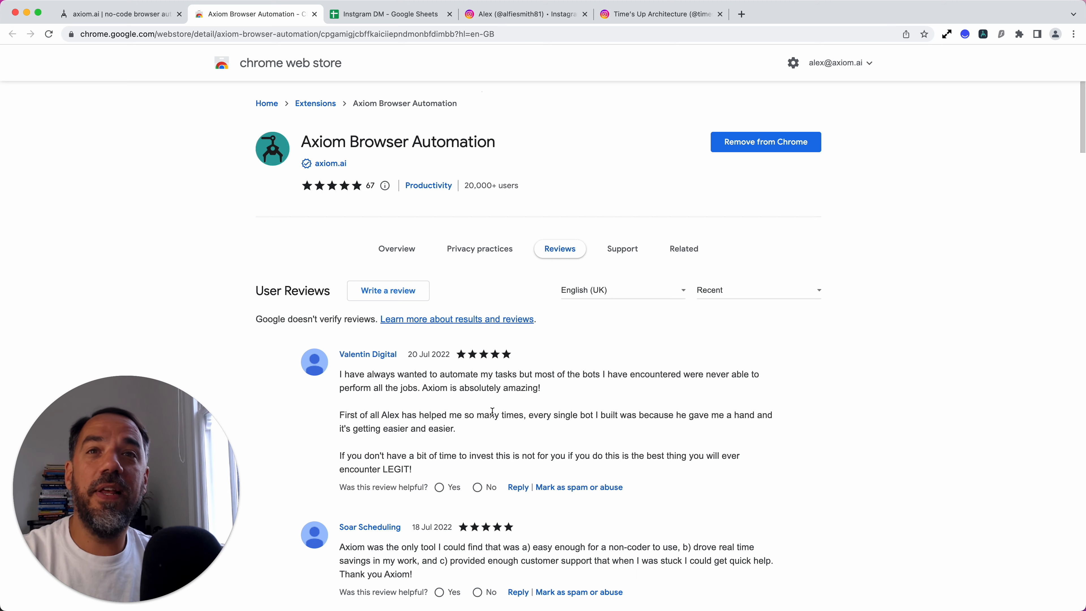
scroll(492, 412, "down", 1)
left_click_drag(416, 427, 340, 332)
left_click(334, 382)
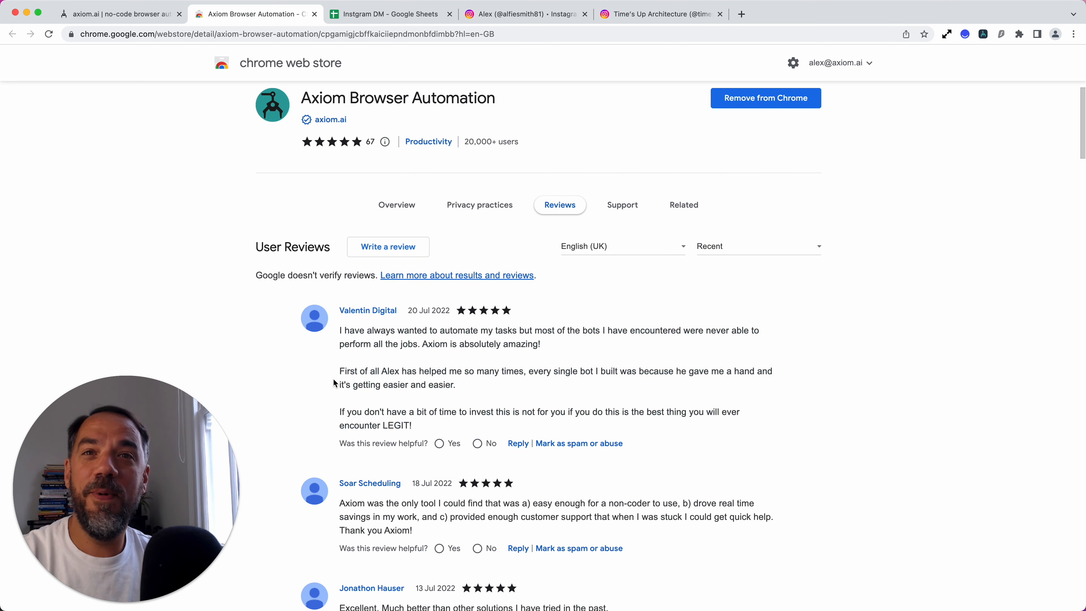
triple_click(363, 369)
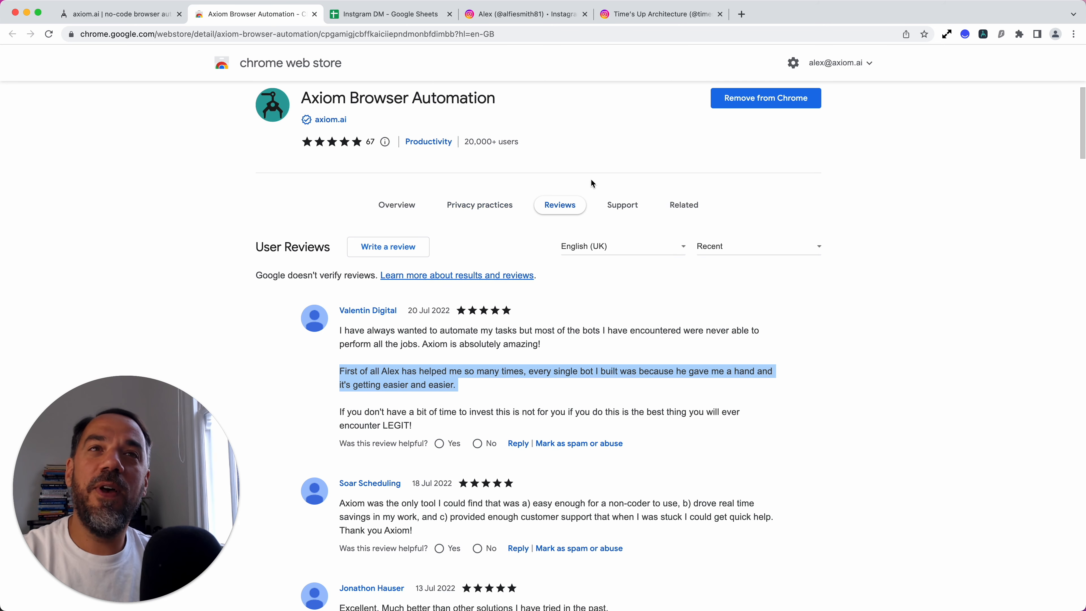
left_click(595, 160)
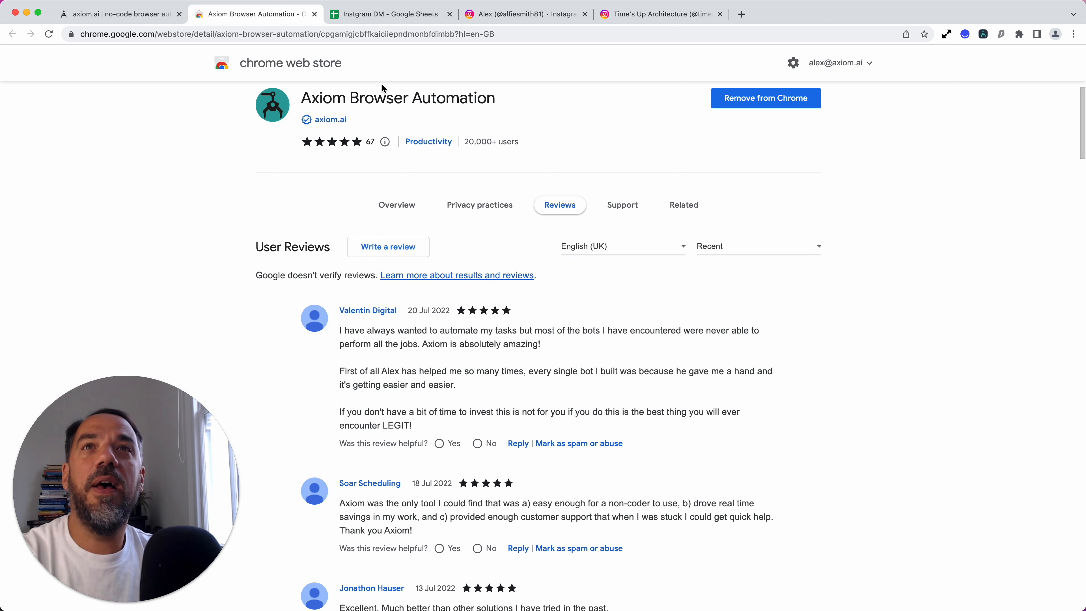
Check the profile links in the Instgram DM spreadsheet and view the two Instagram profiles they point to.
left_click(387, 16)
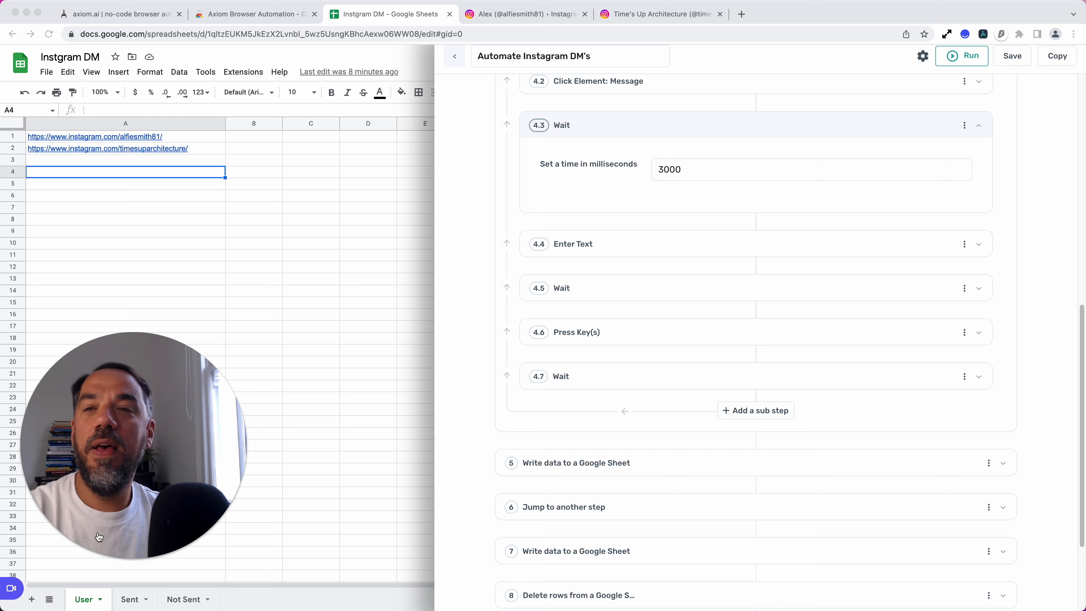
left_click(82, 164)
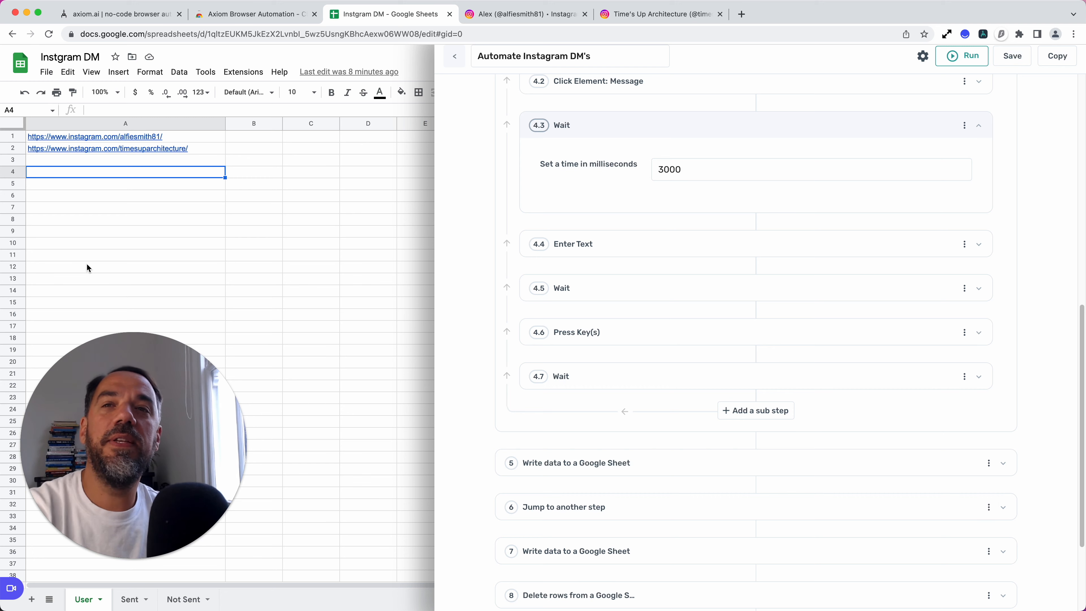
left_click(496, 21)
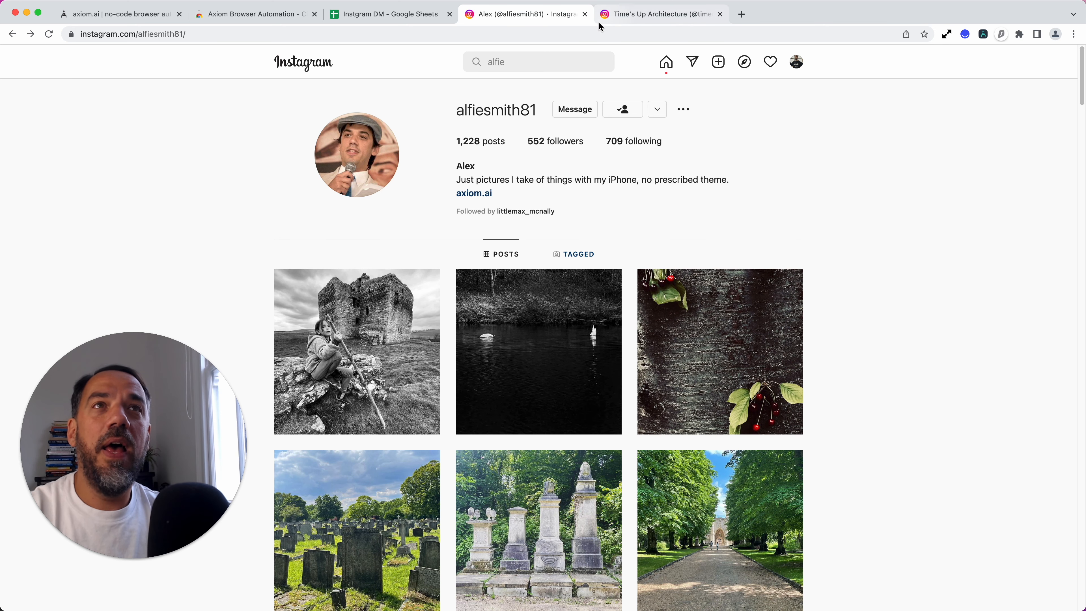
left_click(616, 22)
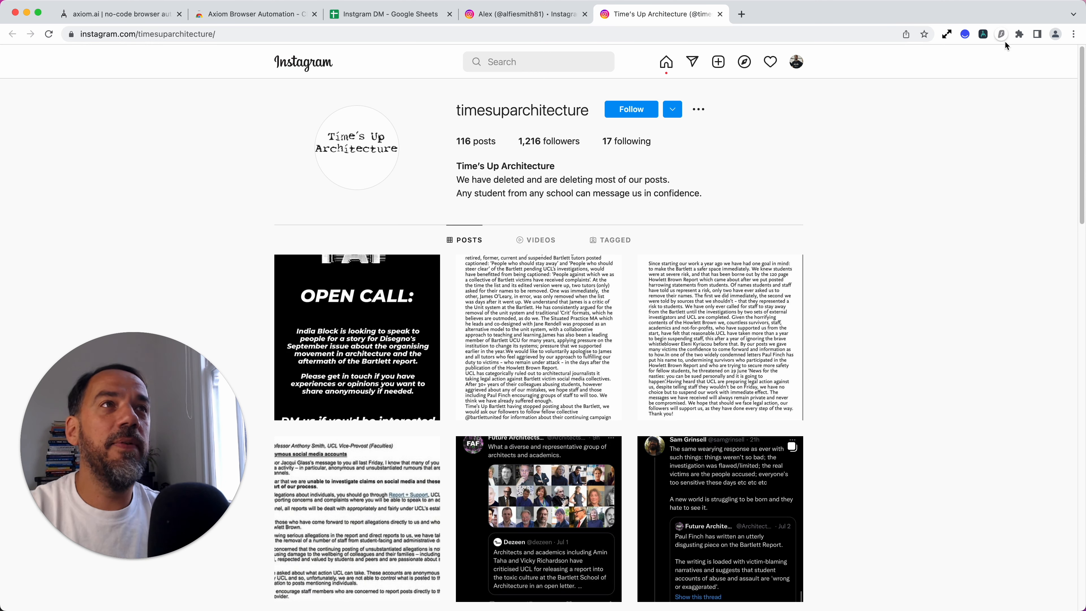
Find Axiom Browser Automation among the installed extensions and open its dashboard over the Instagram page.
left_click(1018, 36)
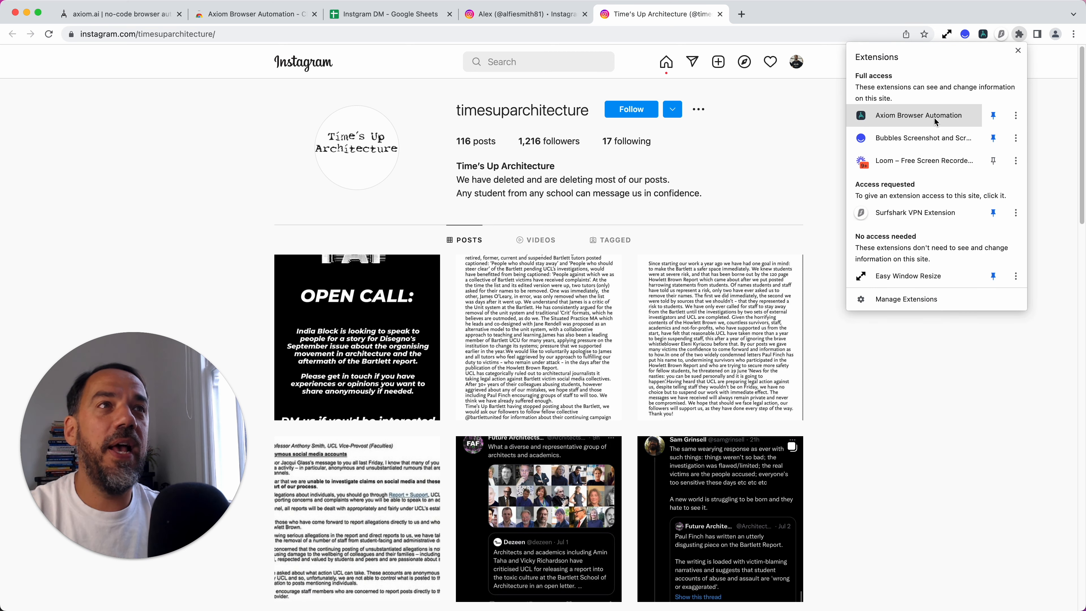
left_click(1057, 69)
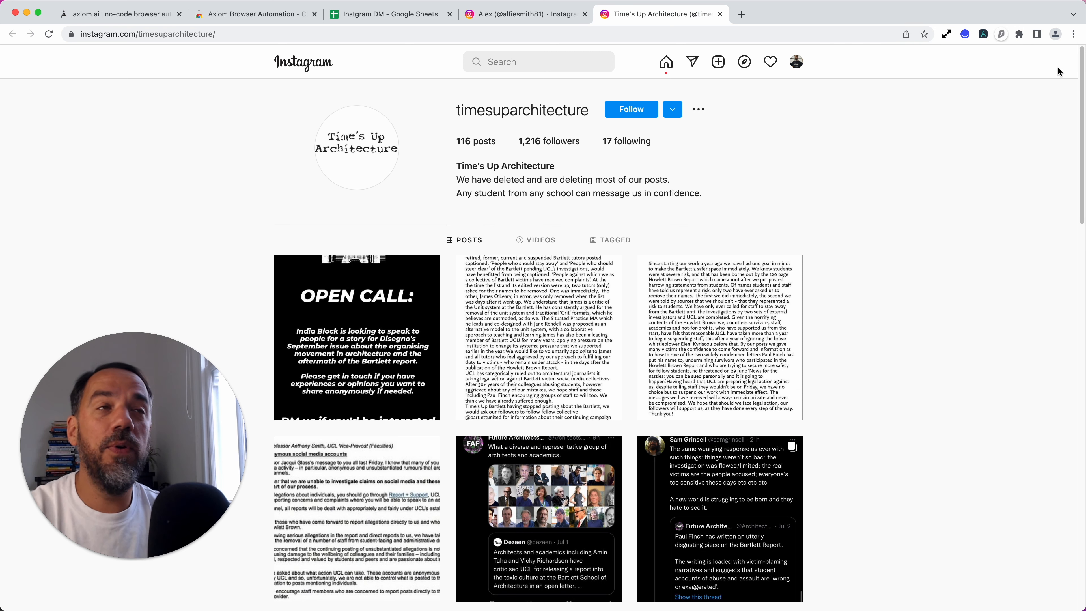
left_click(982, 36)
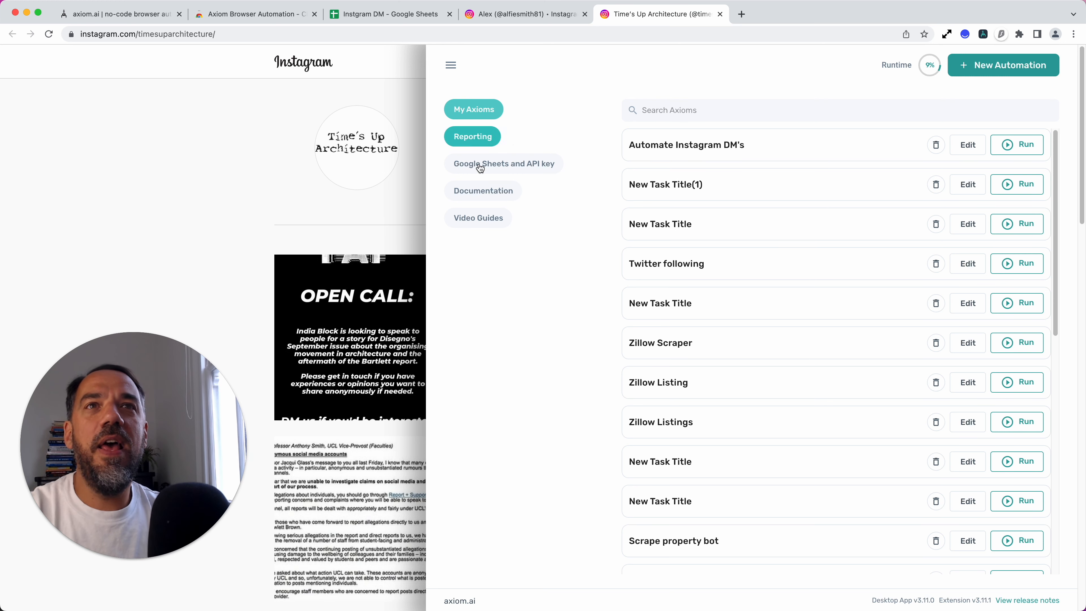
Look through Axiom's documentation and video guides, and return to the list of own automations.
left_click(482, 190)
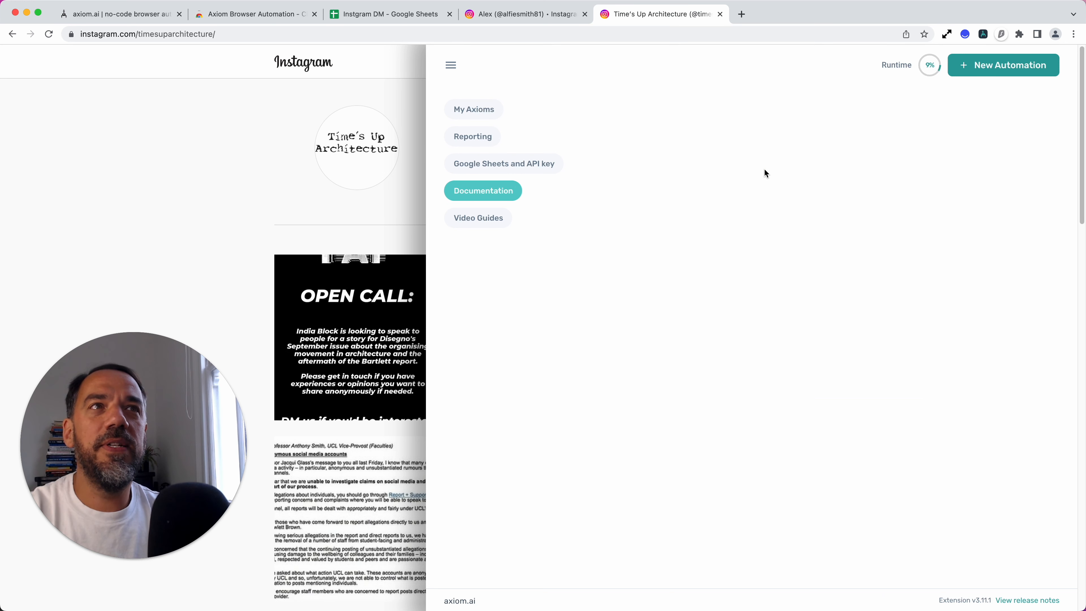
scroll(837, 297, "down", 5)
scroll(836, 296, "down", 5)
scroll(836, 293, "up", 12)
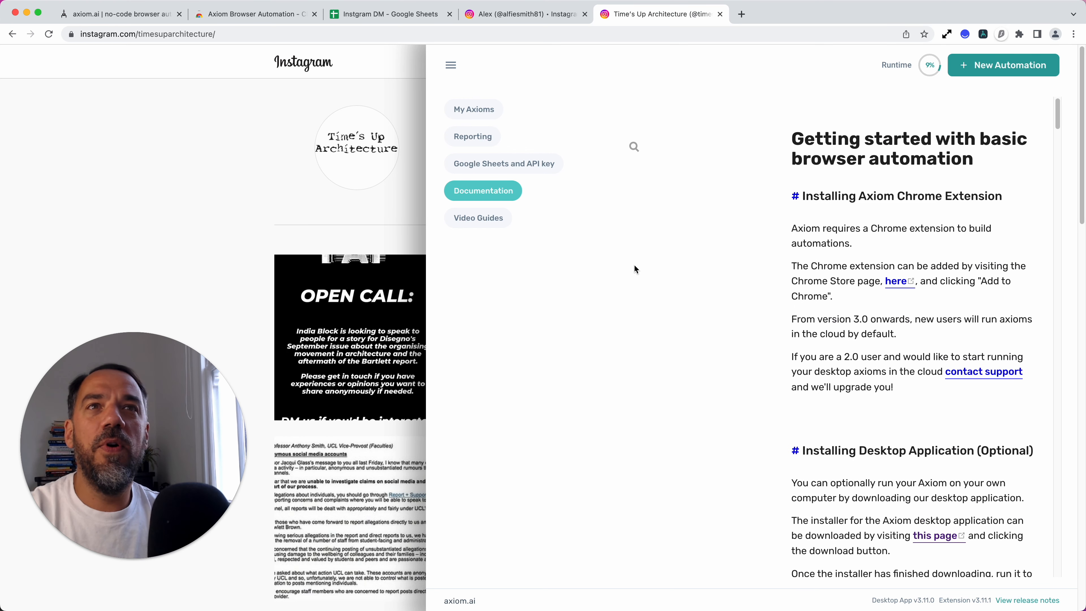
left_click(480, 221)
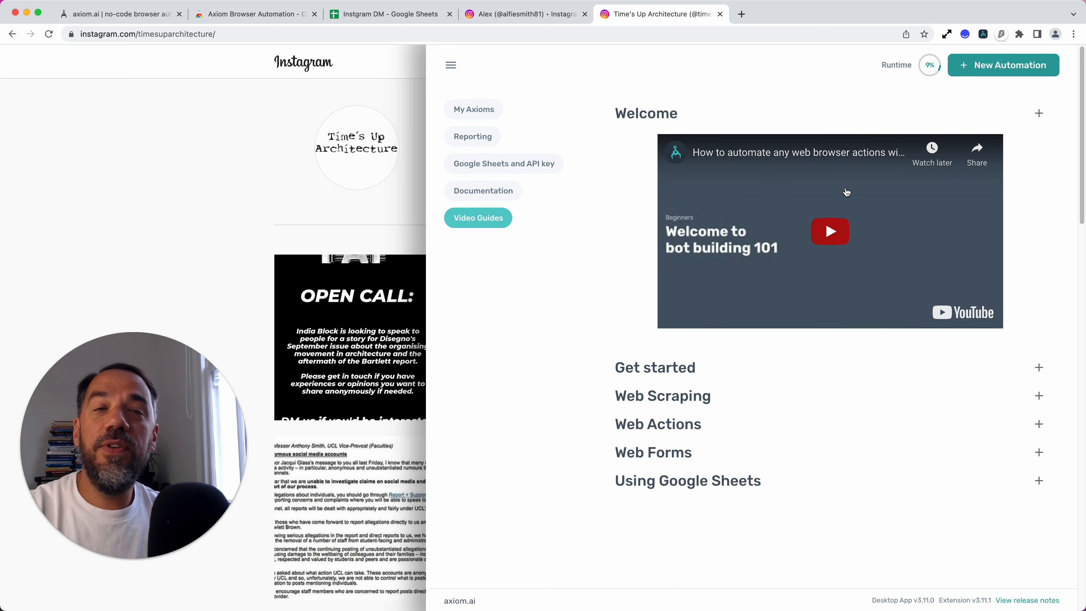
left_click(475, 111)
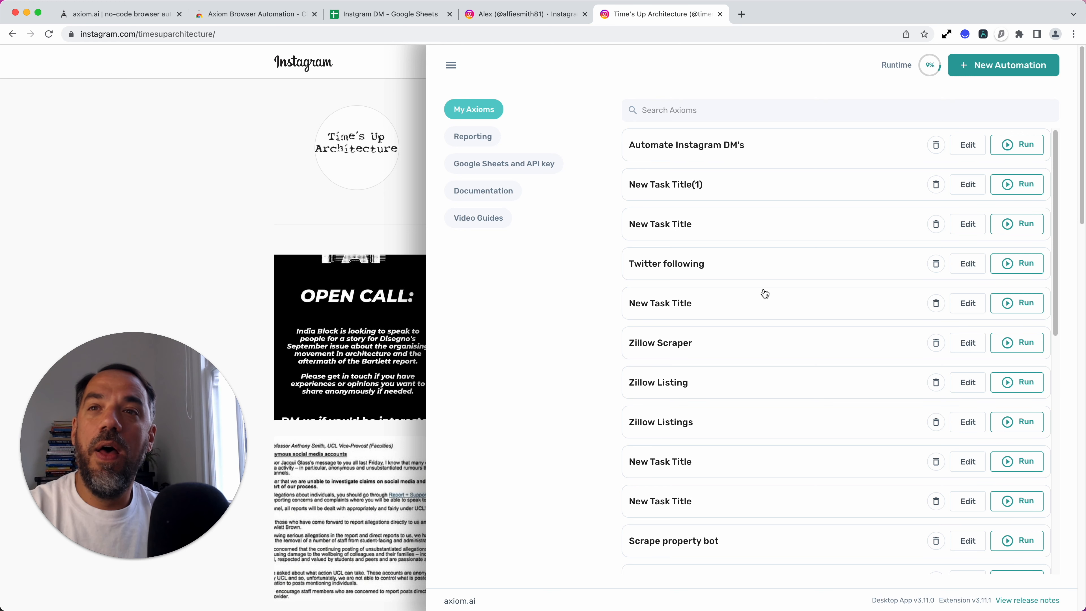
Open the "Automate Instagram DM's" automation in the Axiom builder and look over its first steps.
left_click(818, 159)
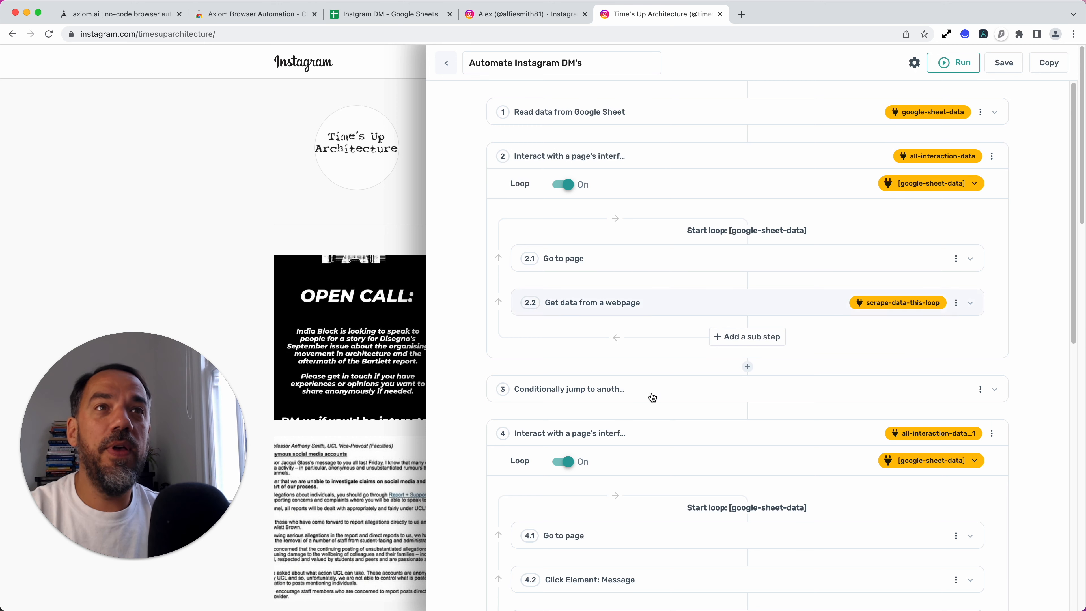
scroll(651, 400, "down", 3)
scroll(651, 401, "up", 3)
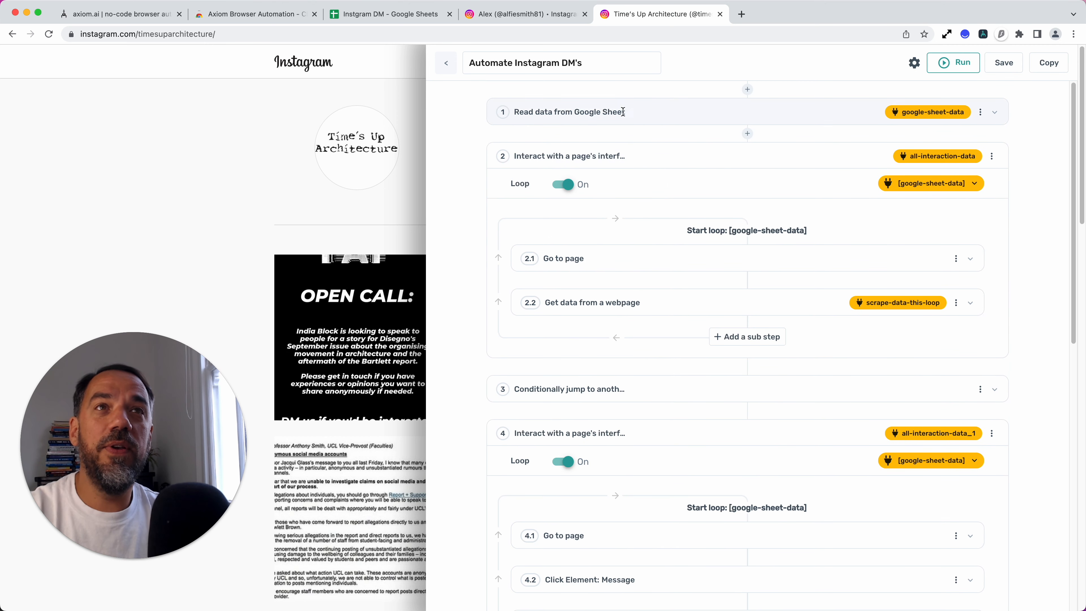
Examine the available step types without adding one, and review the automation's whole sequence of steps.
left_click(747, 136)
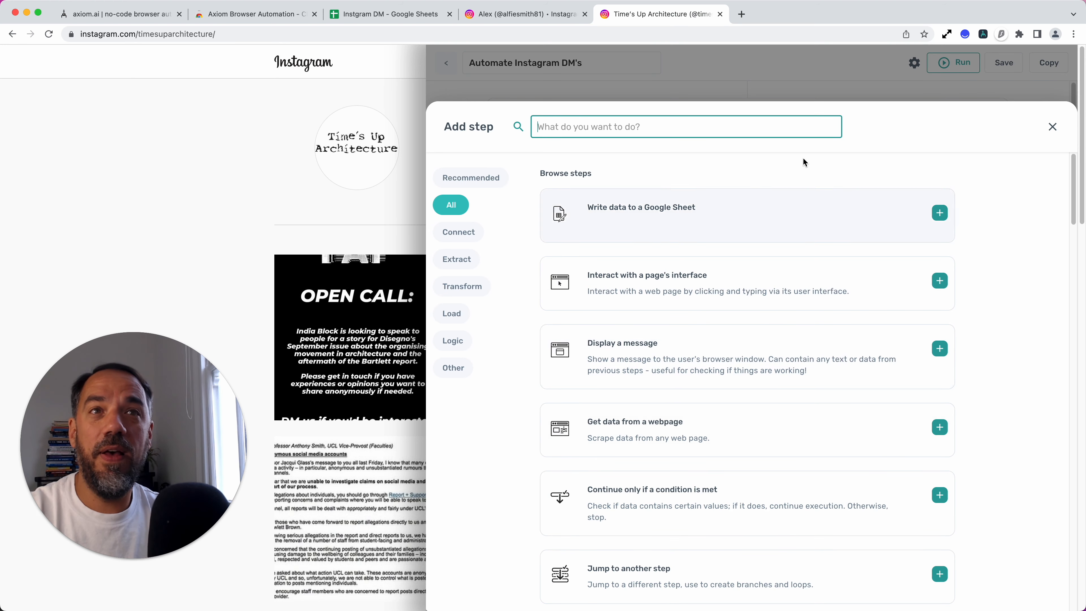
left_click(1052, 127)
scroll(655, 389, "down", 10)
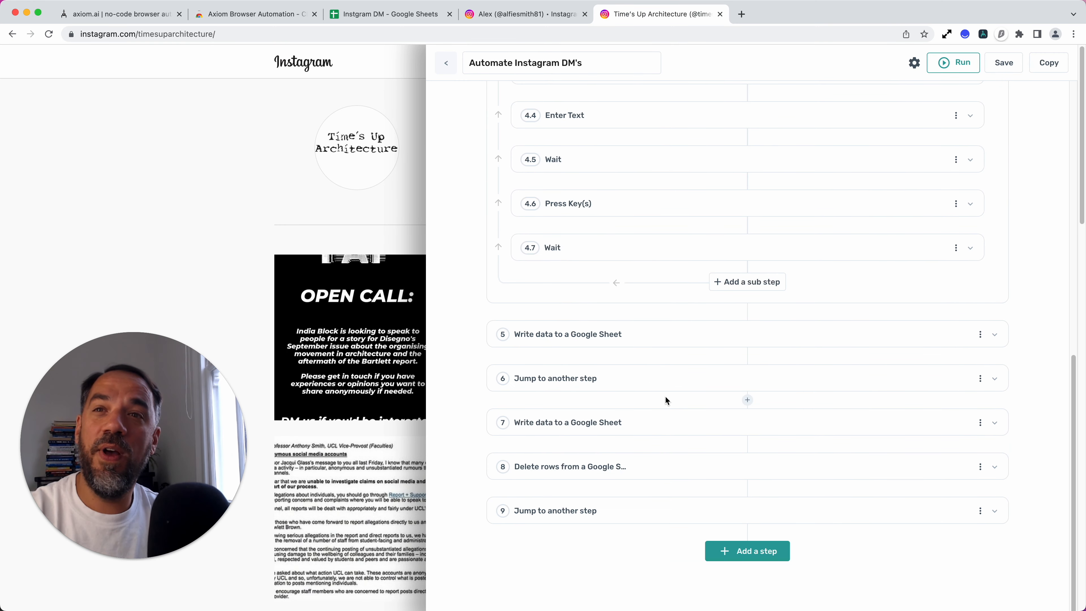
scroll(666, 400, "up", 6)
scroll(665, 397, "up", 5)
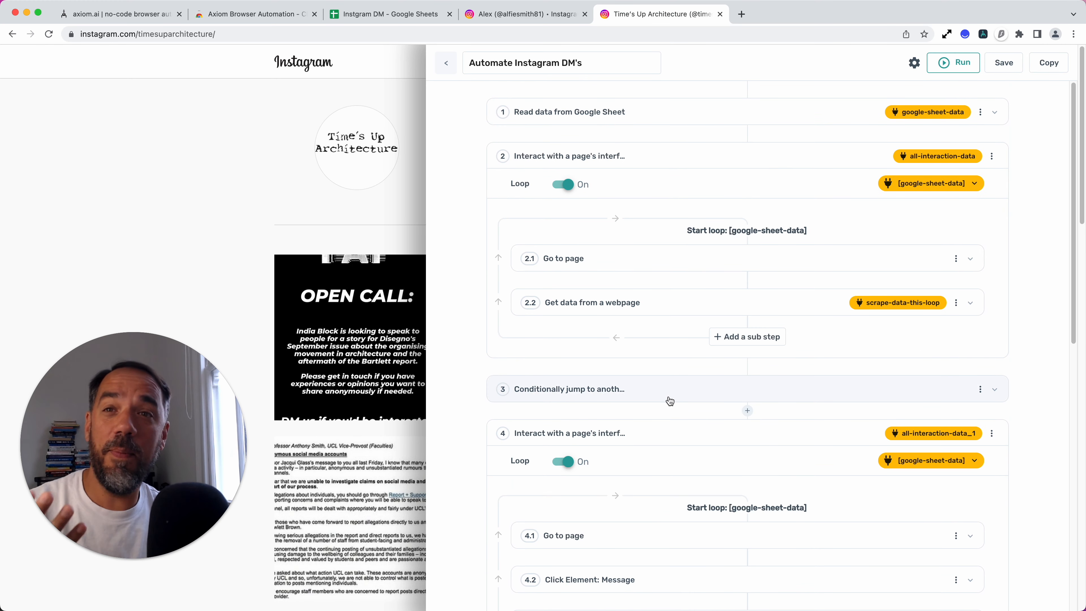
scroll(670, 400, "down", 4)
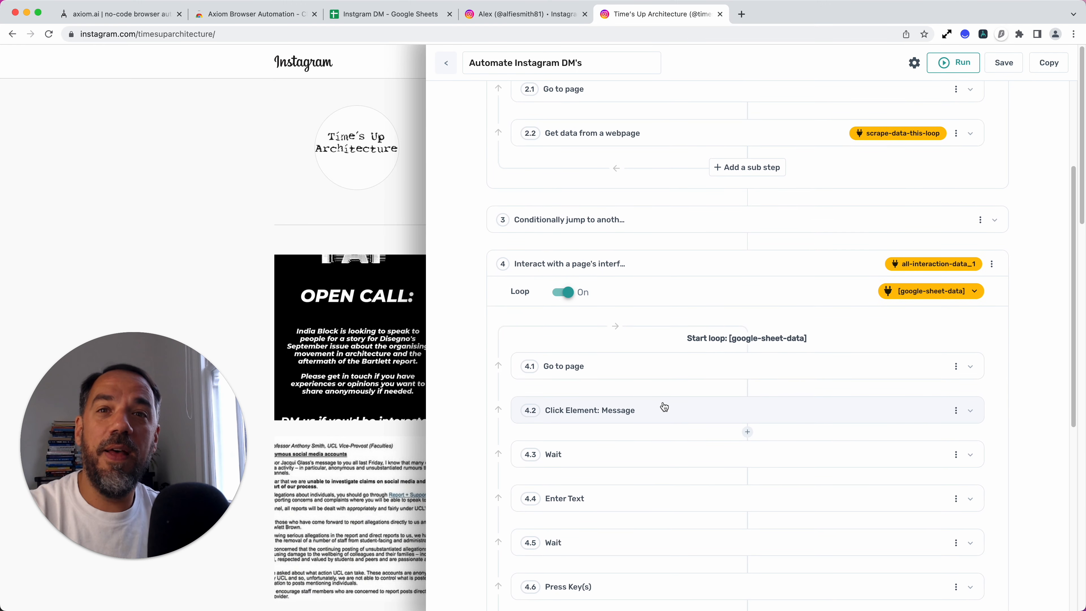
scroll(664, 407, "down", 3)
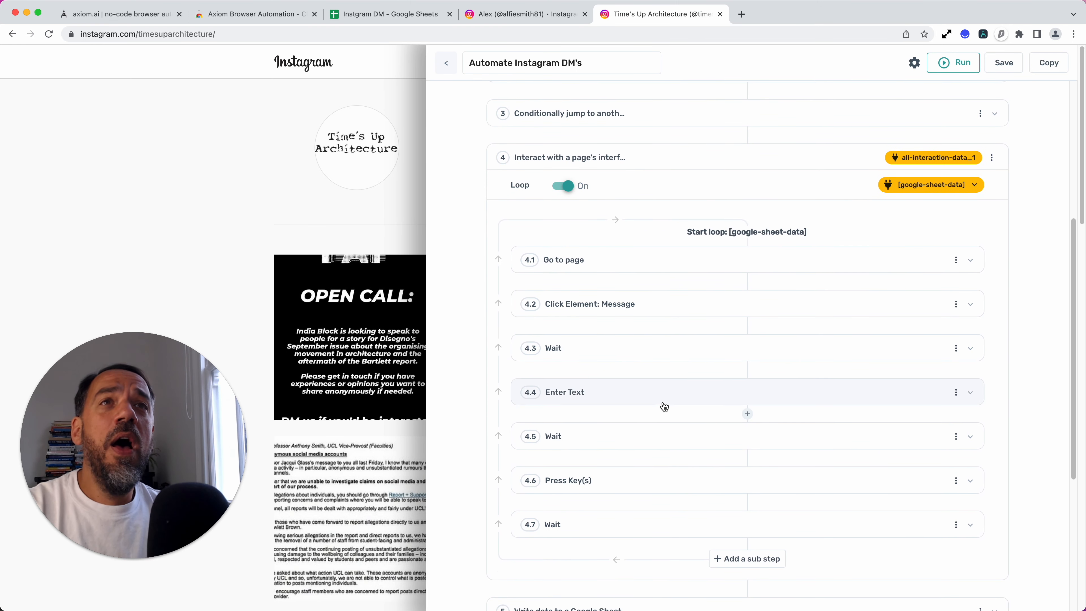
scroll(664, 407, "up", 6)
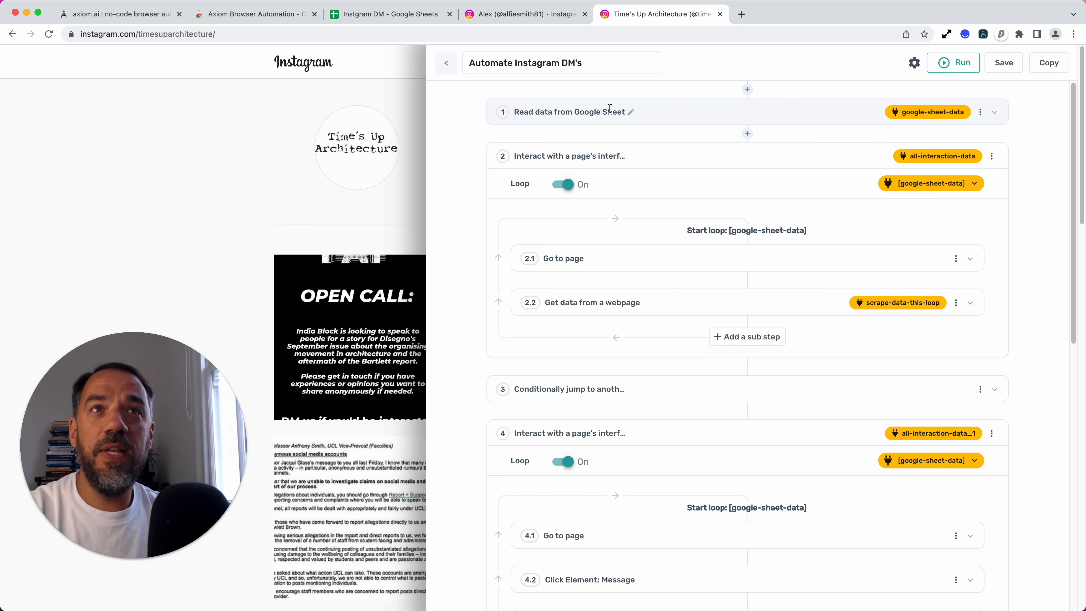
Return to the Instgram DM spreadsheet, close the Axiom overlay and inspect the profile link in A1.
left_click(362, 17)
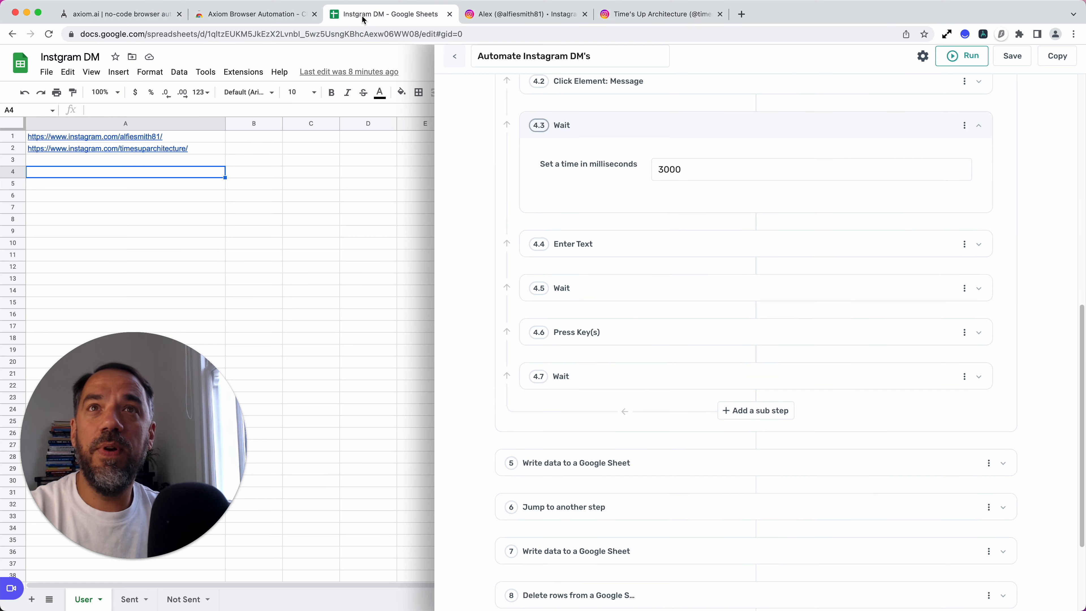
left_click(987, 35)
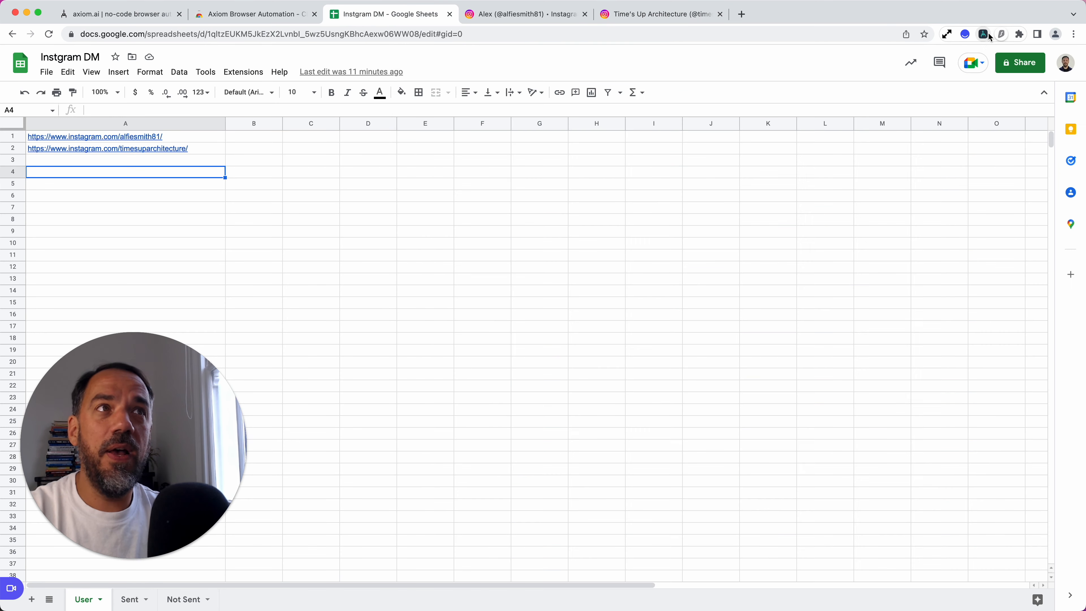
mouse_move(107, 137)
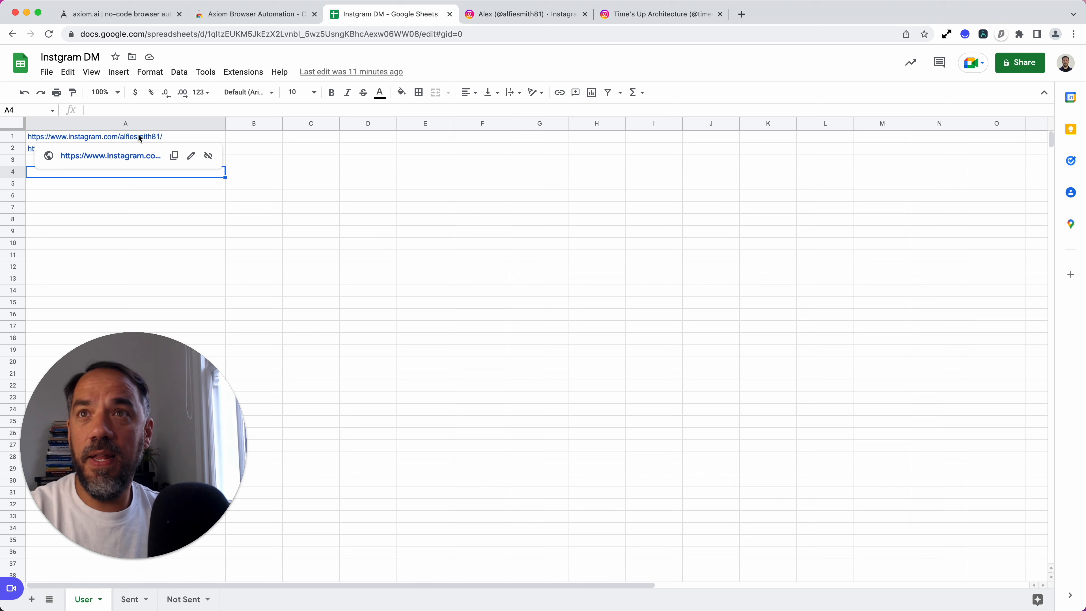
Open the message thread from the first listed Instagram profile, and check the timesuparchitecture profile for a message option with the Axiom overlay closed.
left_click(549, 20)
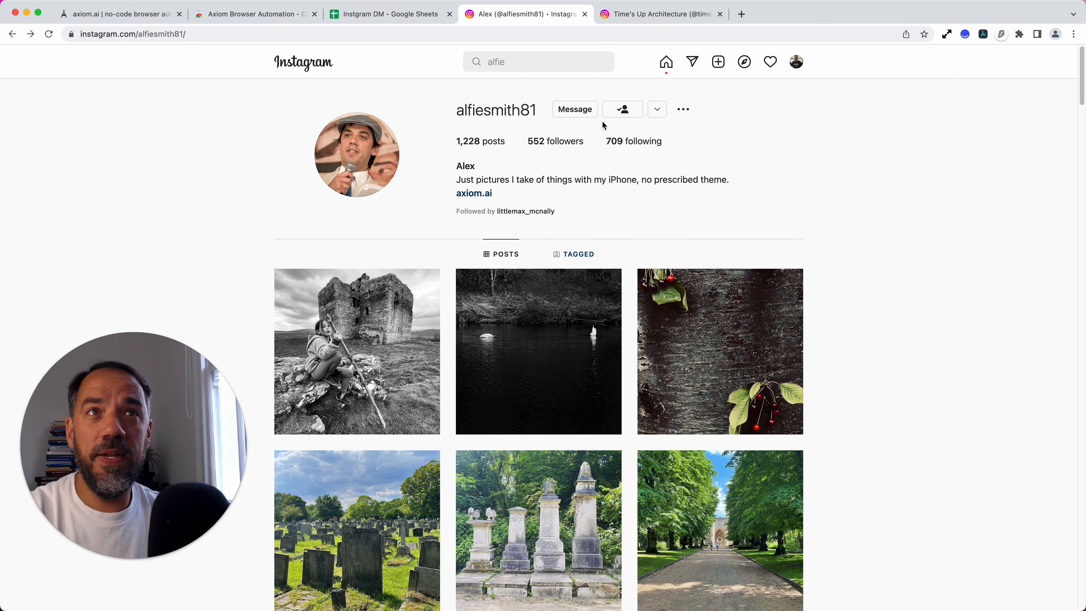
left_click(583, 113)
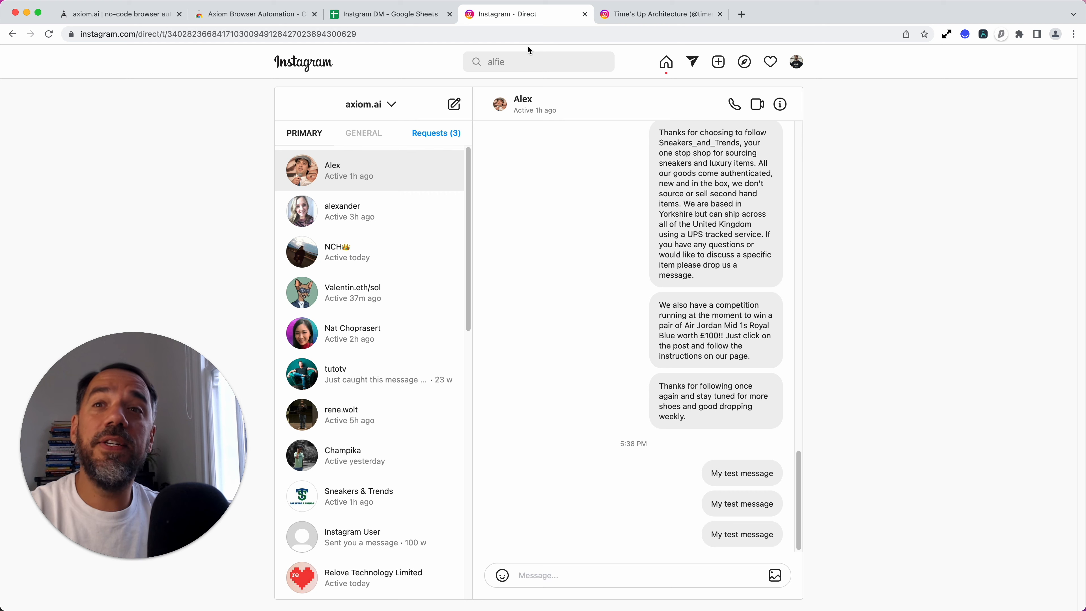
left_click(638, 17)
left_click(981, 35)
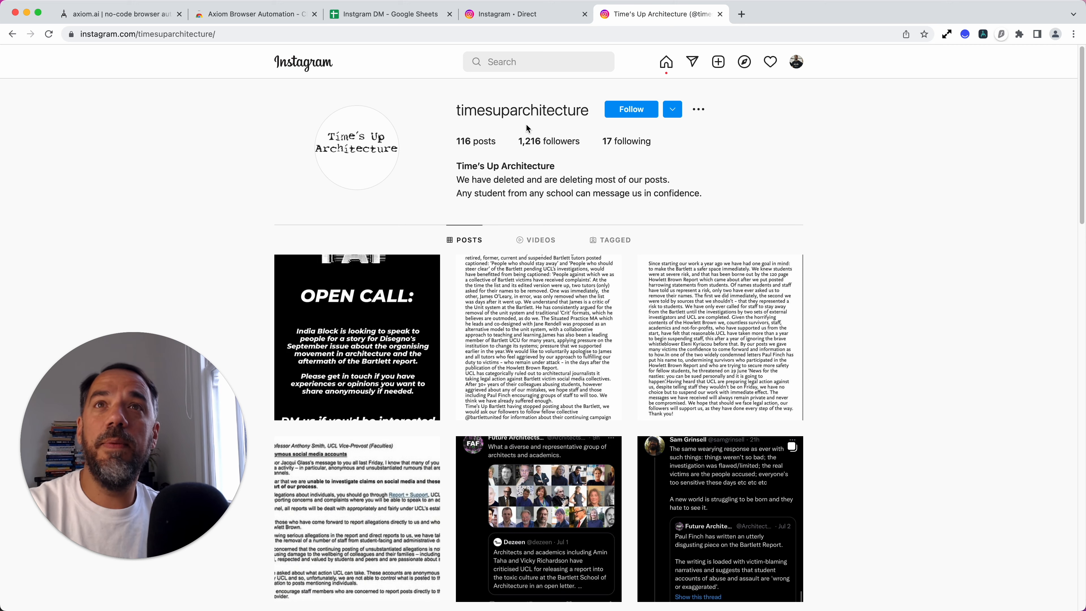
Go back to the Instgram DM spreadsheet and view its Sent and Not Sent sheets.
left_click(394, 17)
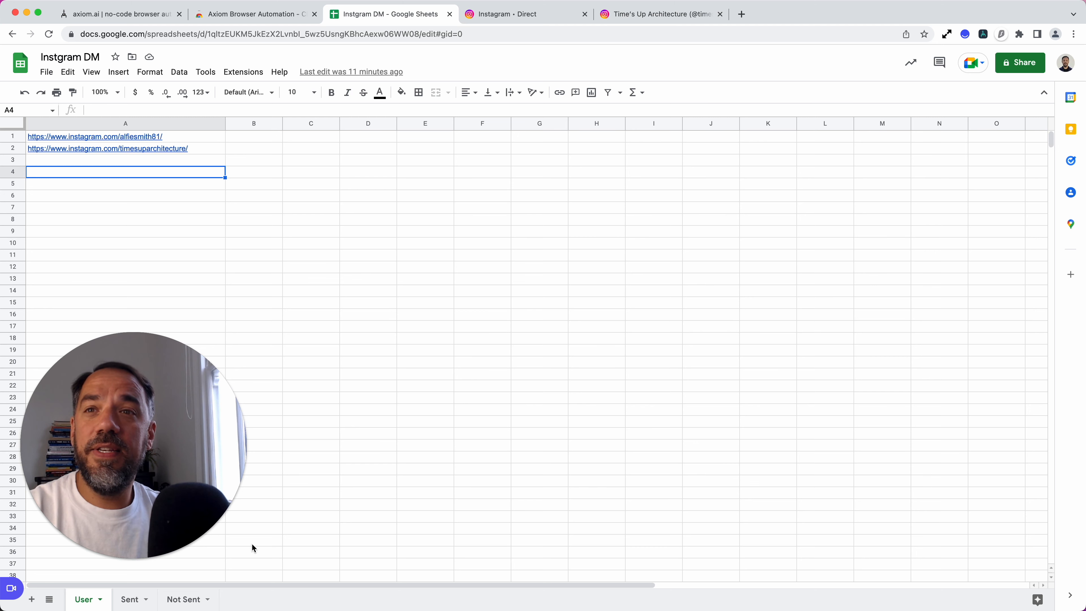
left_click(129, 600)
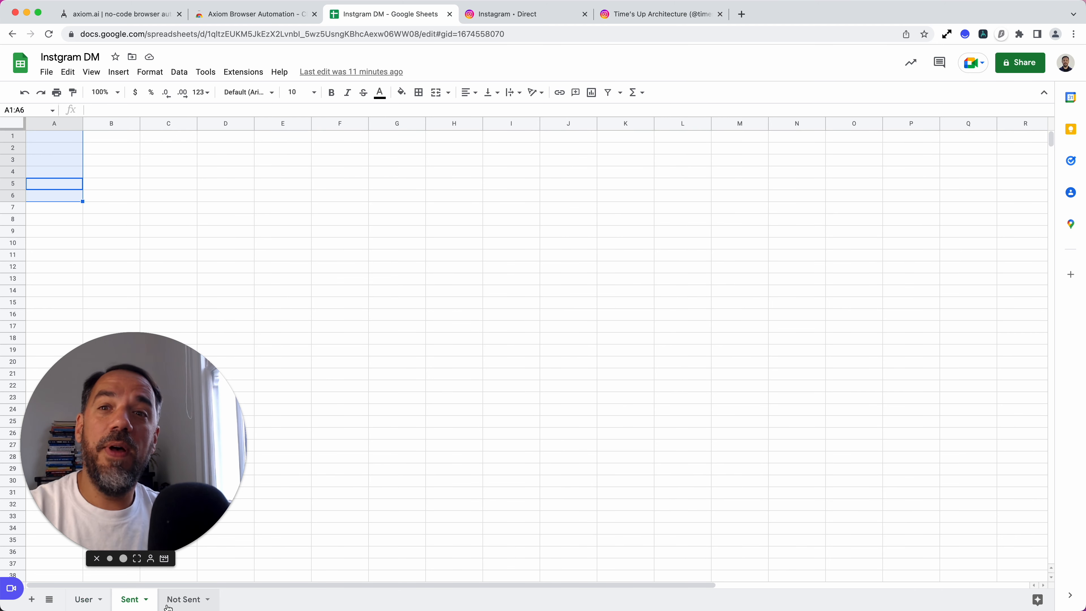
left_click(185, 603)
left_click(140, 601)
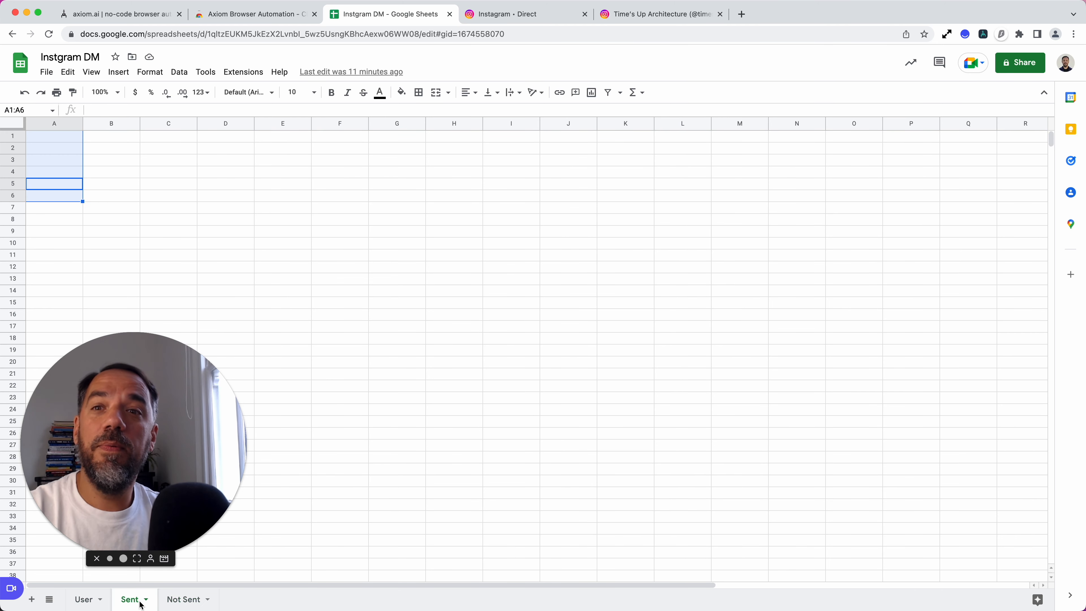
View the Not Sent sheet once more and return to the User sheet listing the profile links.
left_click(173, 603)
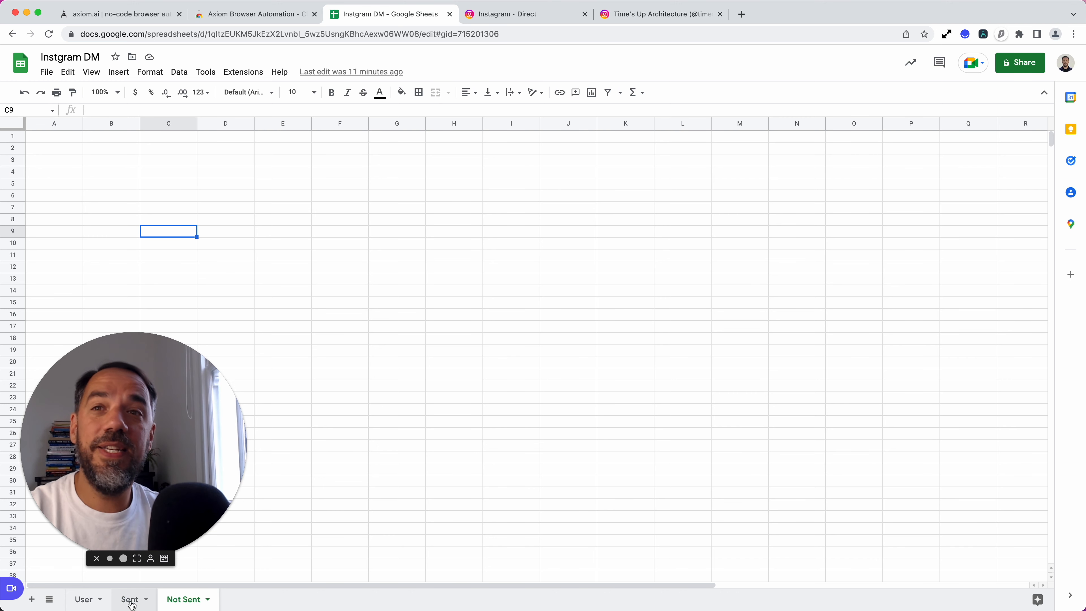
left_click(84, 601)
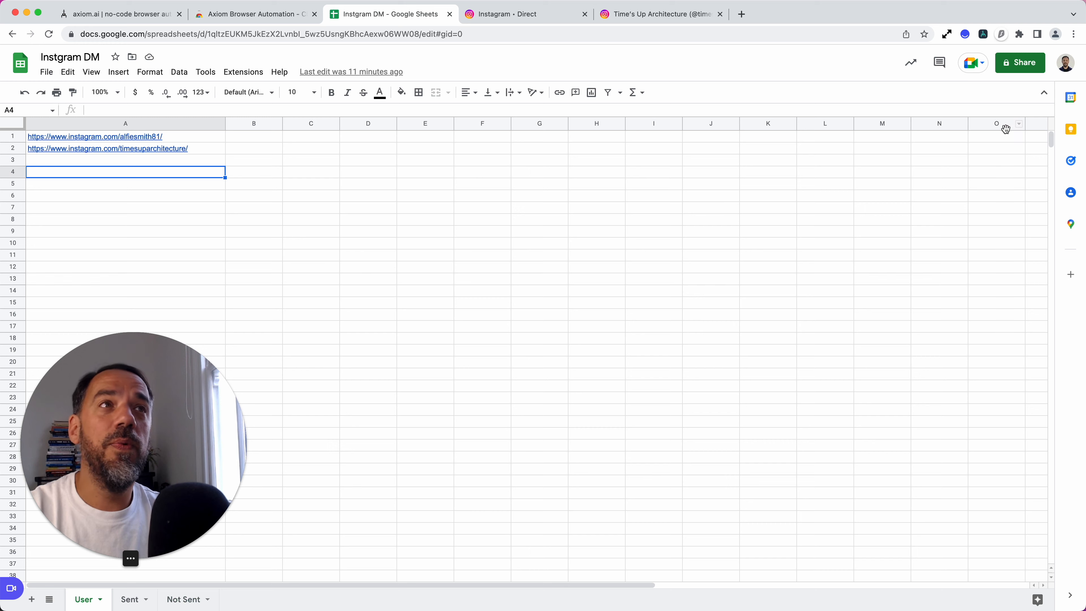
Open the Automate Instagram DM's automation over the Instagram home page and run it with the desktop app.
left_click(554, 20)
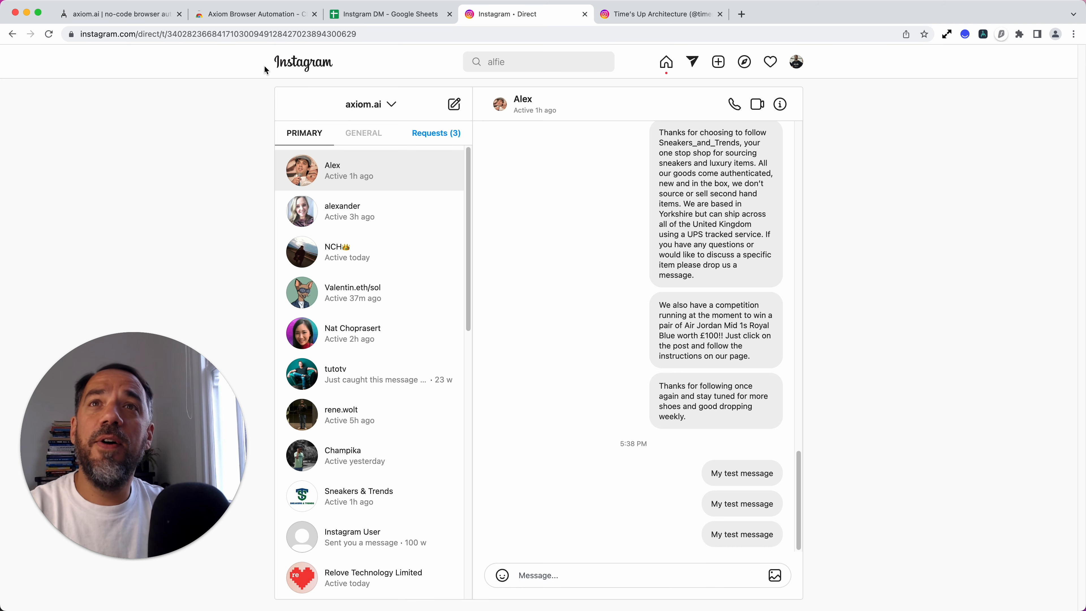
left_click(333, 65)
left_click(983, 35)
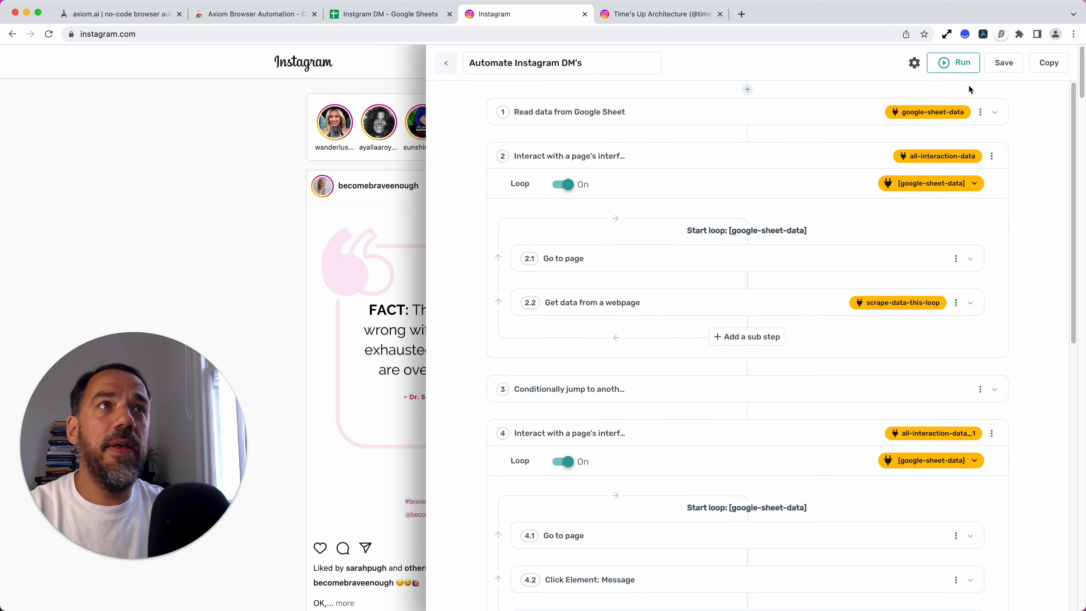
left_click(964, 68)
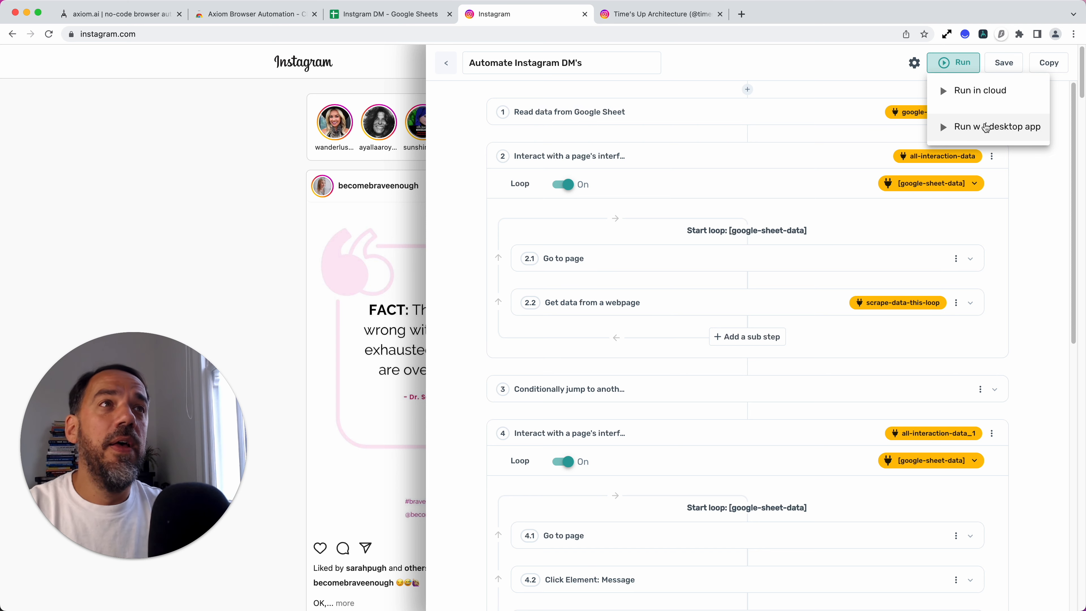
left_click(986, 127)
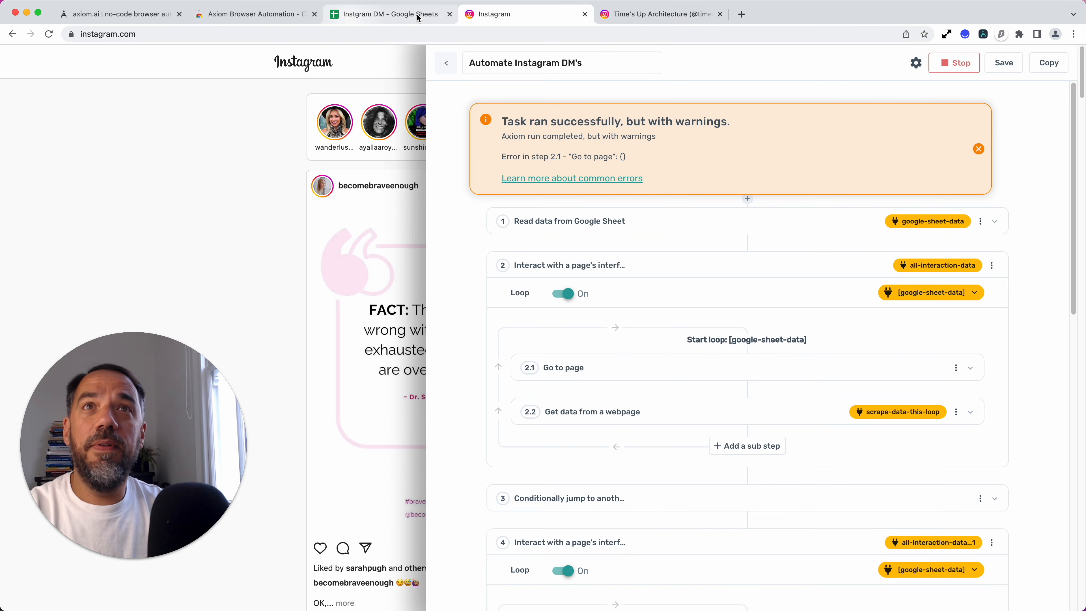
Return to the Instgram DM spreadsheet and check the profile link cells A1 and A2 in the User sheet.
left_click(419, 14)
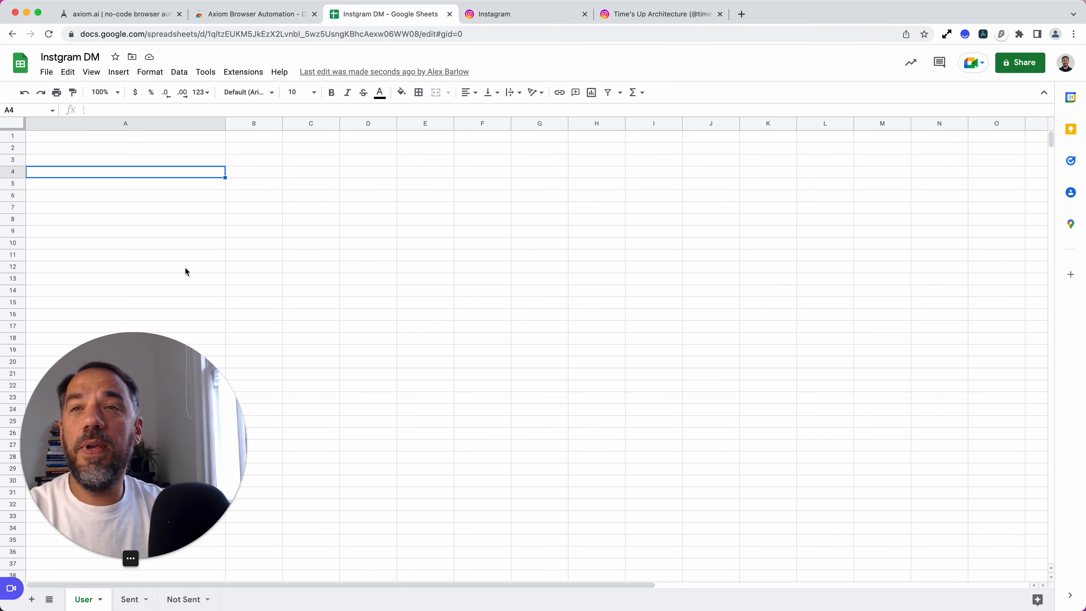
left_click(120, 156)
left_click(119, 150)
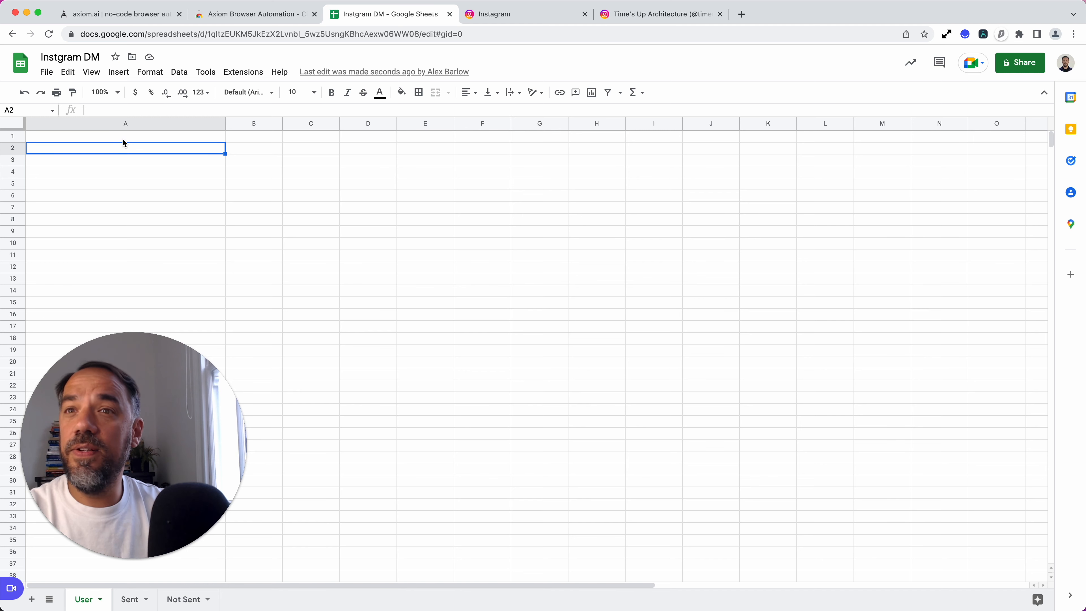
left_click(125, 138)
left_click(125, 145)
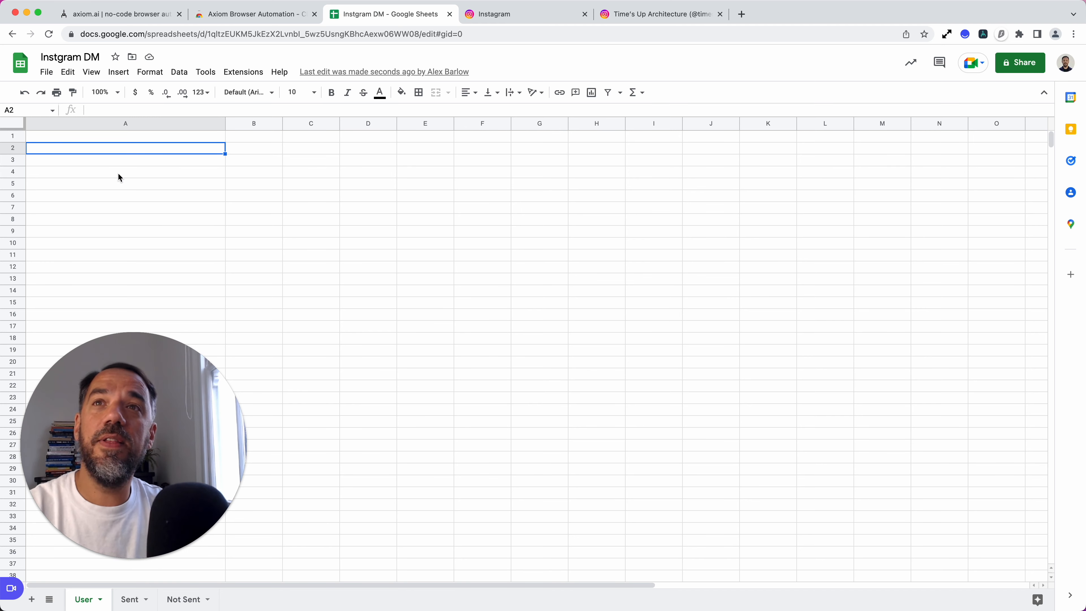
left_click(119, 138)
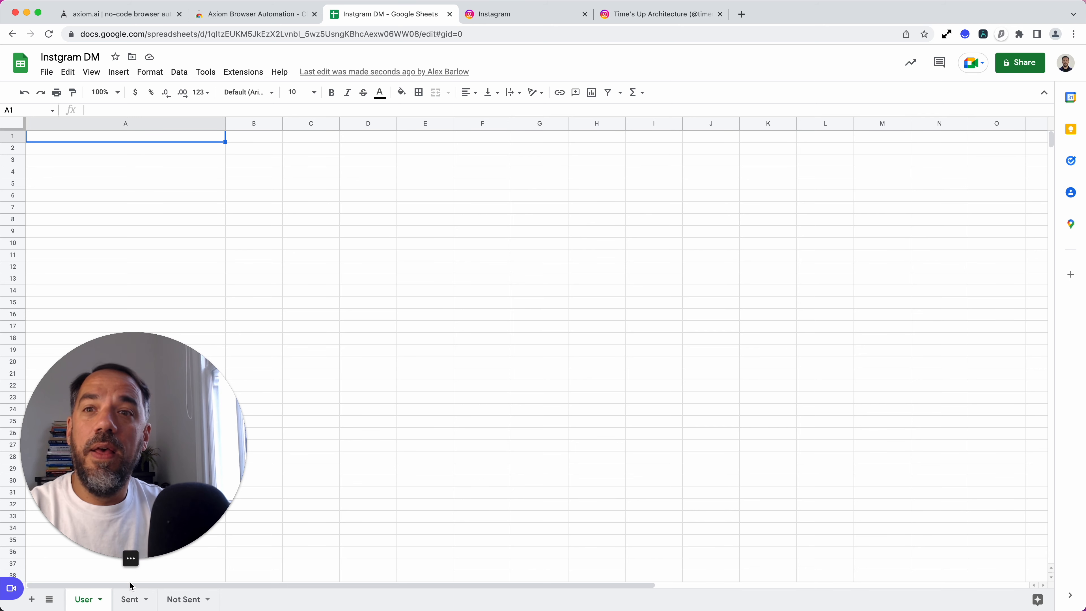
Check which profile links the run logged in the Sent and Not Sent sheets.
left_click(131, 600)
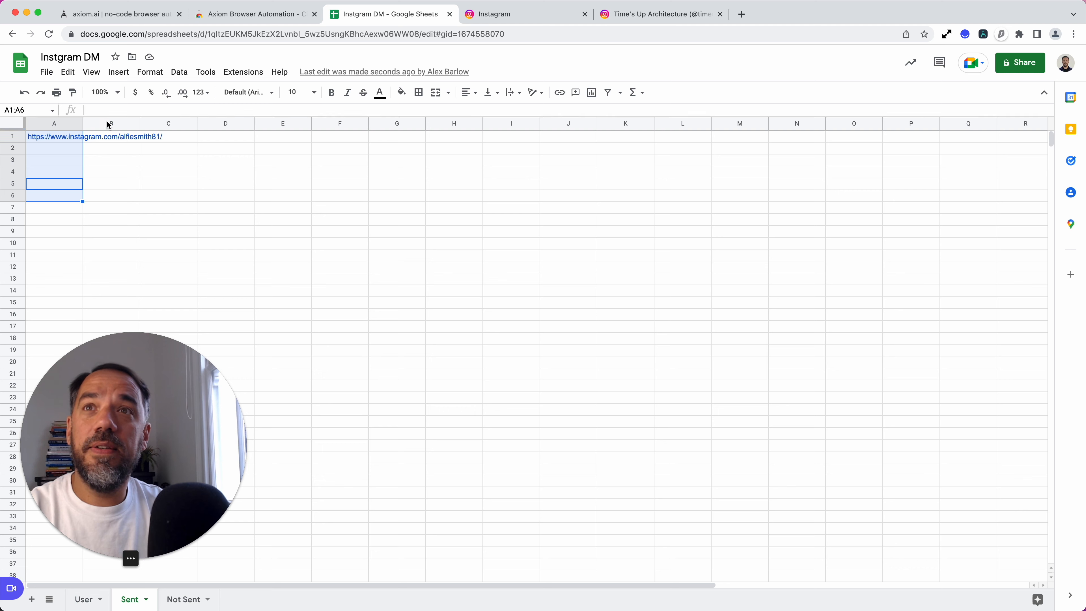
left_click(98, 142)
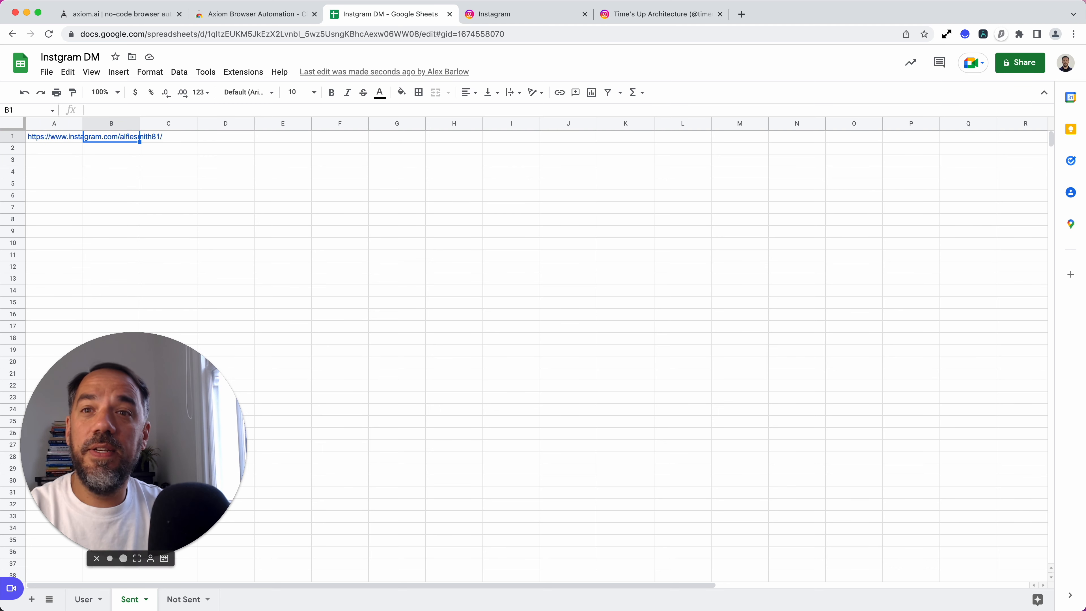
left_click(176, 599)
mouse_move(53, 139)
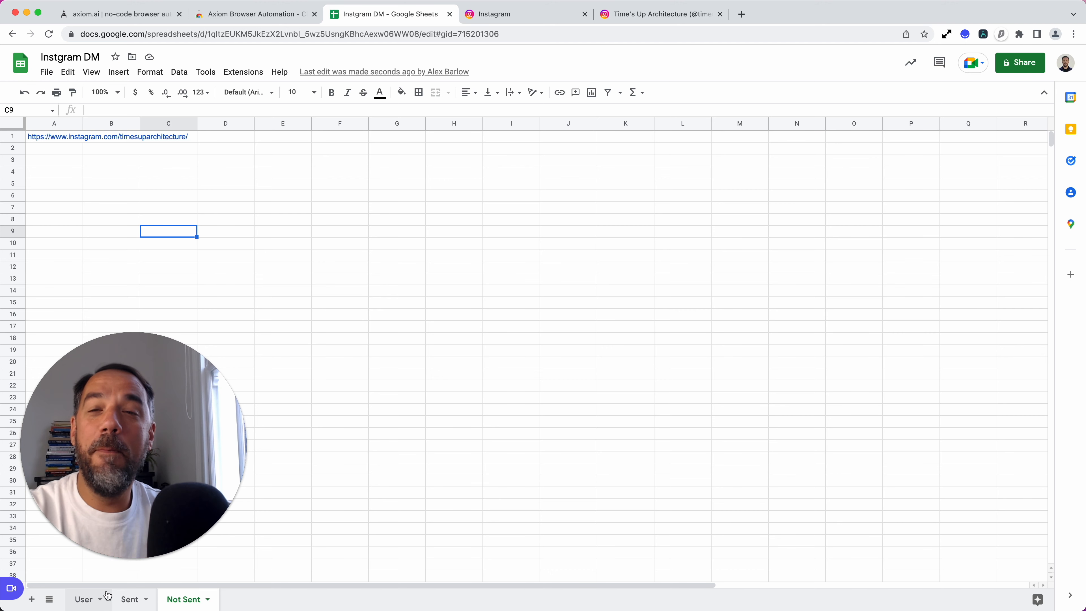
Return to the User sheet and inspect the first cells of column A.
left_click(80, 603)
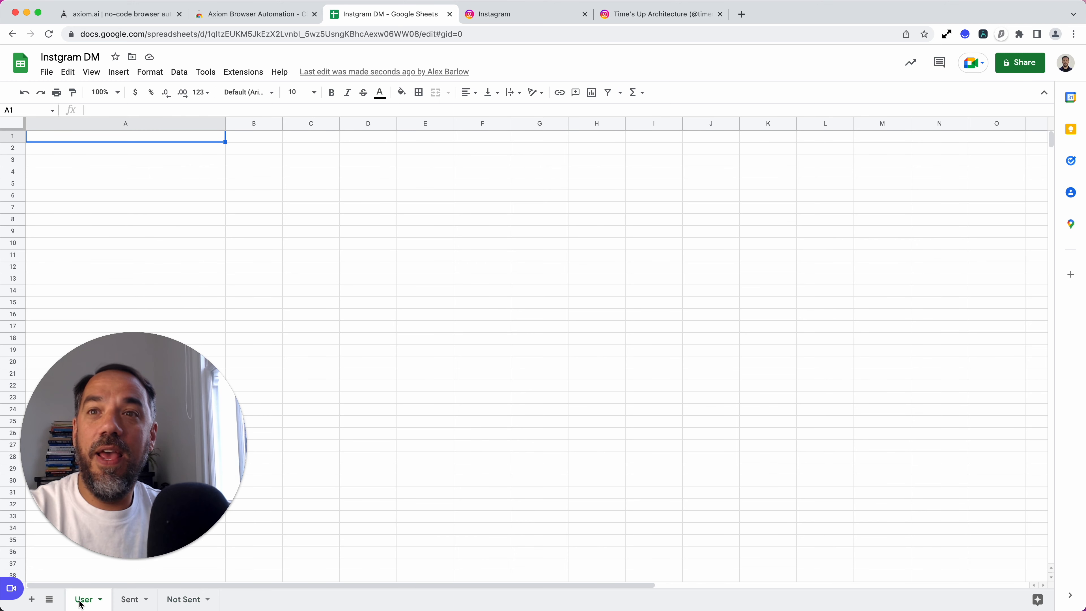
left_click(88, 267)
left_click(94, 170)
left_click(106, 137)
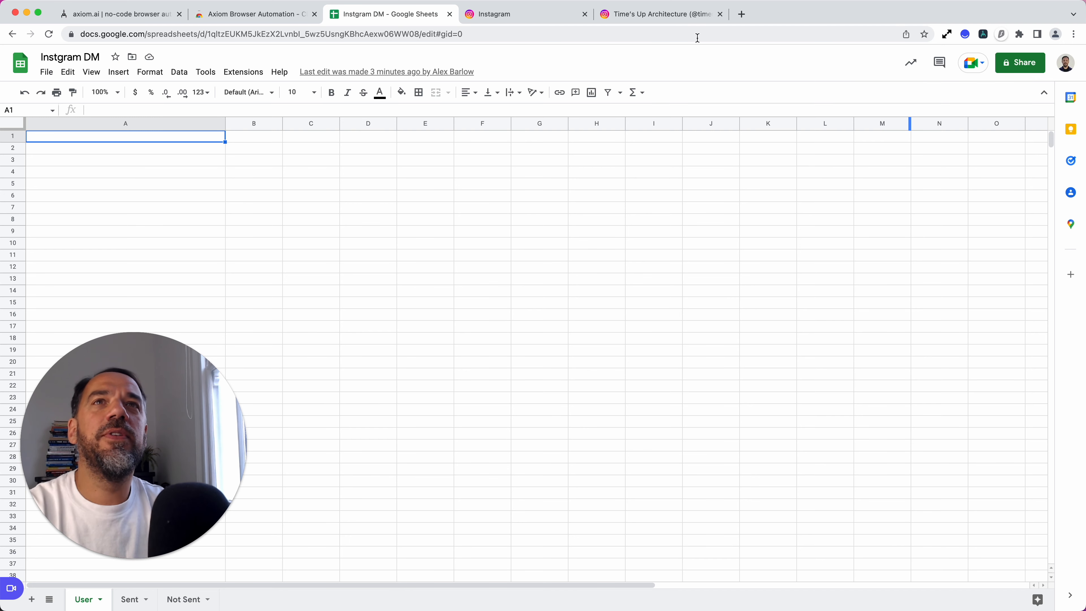
left_click(102, 148)
Copy the profile link from A1 of the Sent sheet into cells A1 to A4 of the User sheet.
left_click(136, 599)
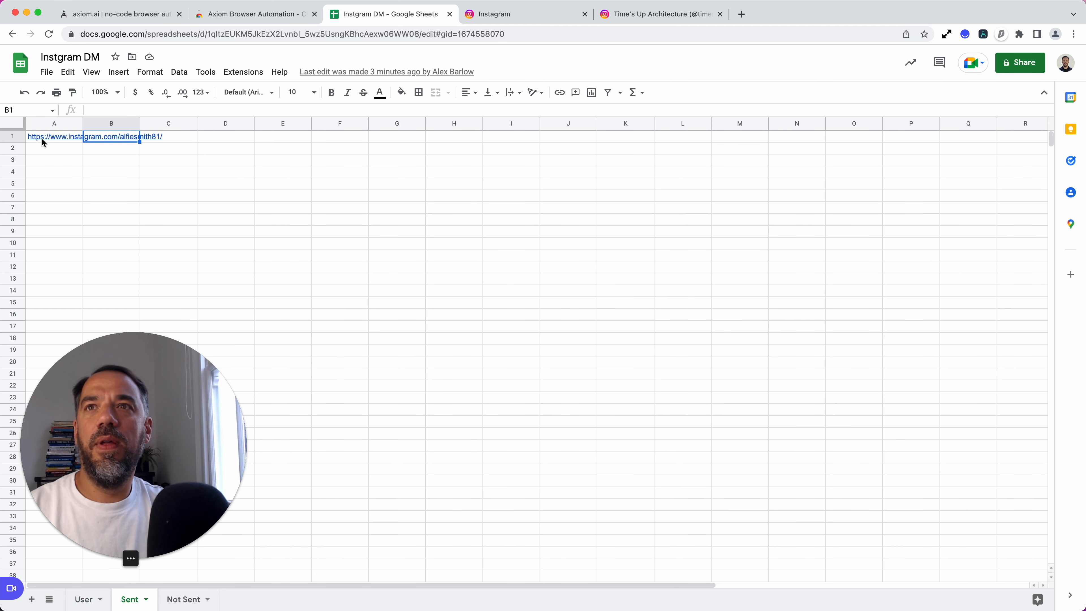
left_click(41, 138)
key("ctrl+c")
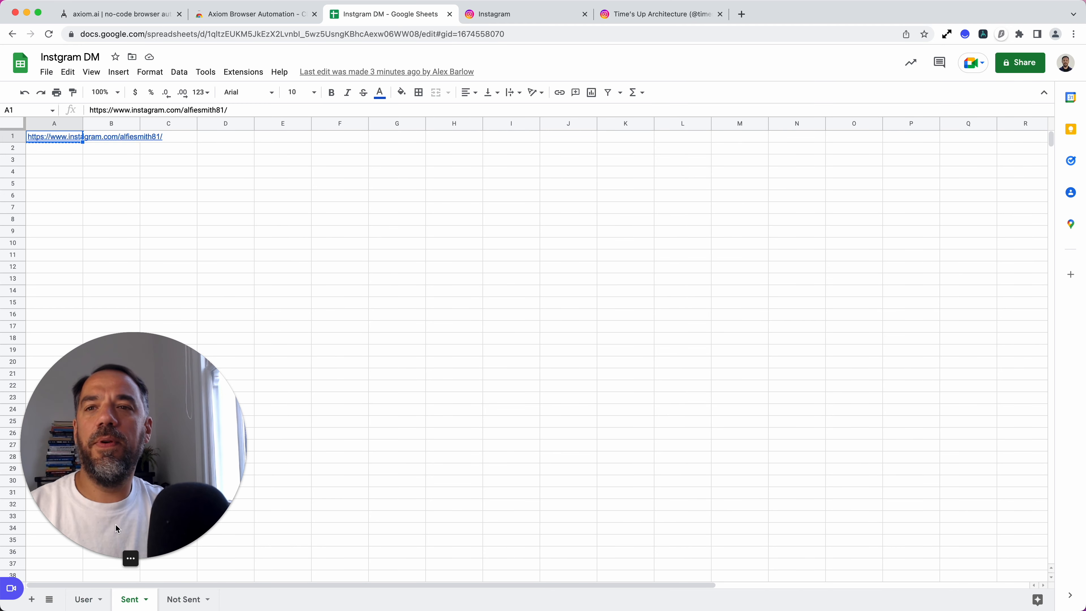
left_click(81, 599)
left_click(55, 137)
key("ctrl+v")
left_click(60, 152)
key("ctrl+v")
left_click(63, 163)
key("ctrl+v")
left_click(67, 171)
key("ctrl+v")
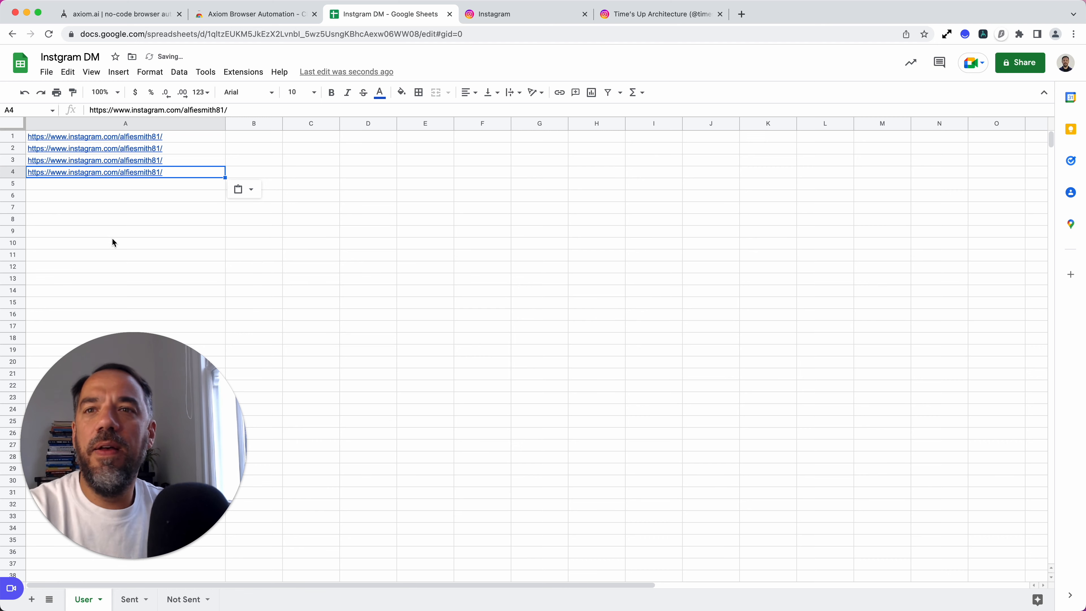
left_click(159, 232)
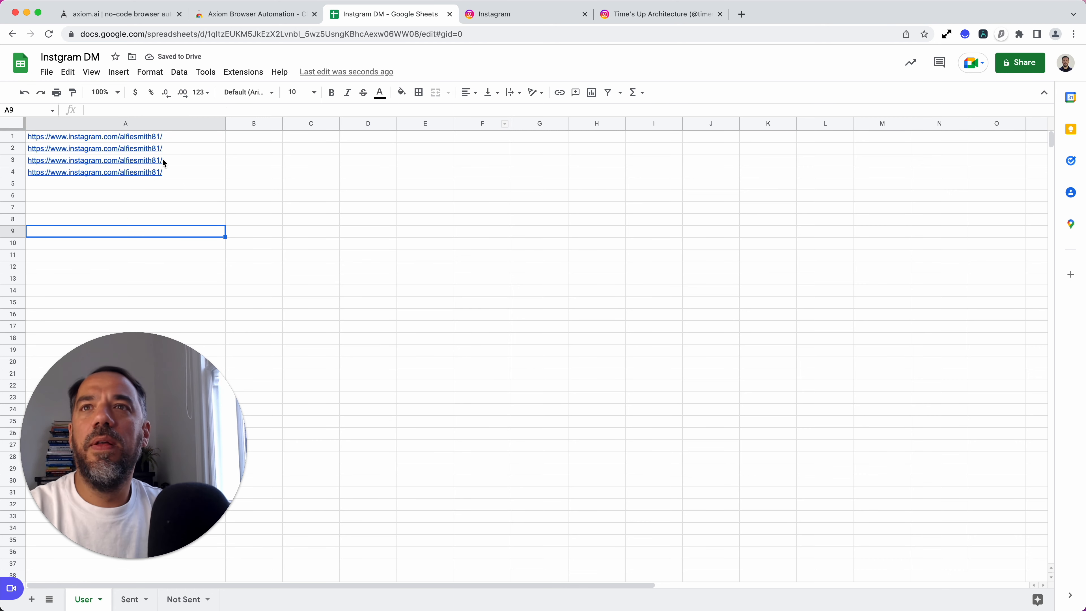
Return to the Automate Instagram DM's automation, dismiss its run notice, and glance at the timesuparchitecture profile before reopening the Axiom overlay.
left_click(506, 16)
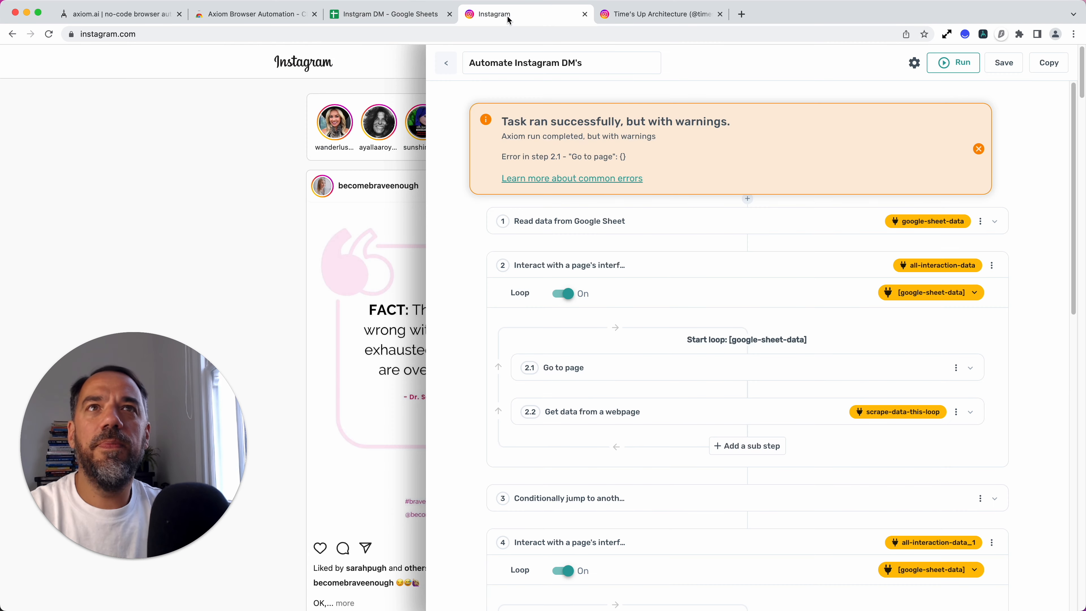
left_click(979, 149)
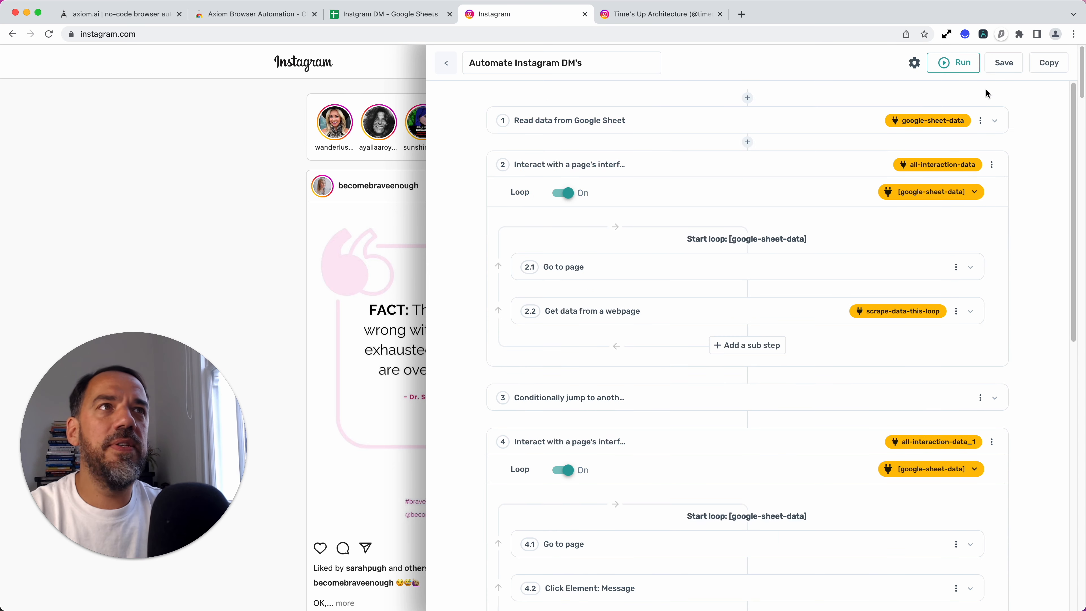
left_click(984, 34)
left_click(606, 13)
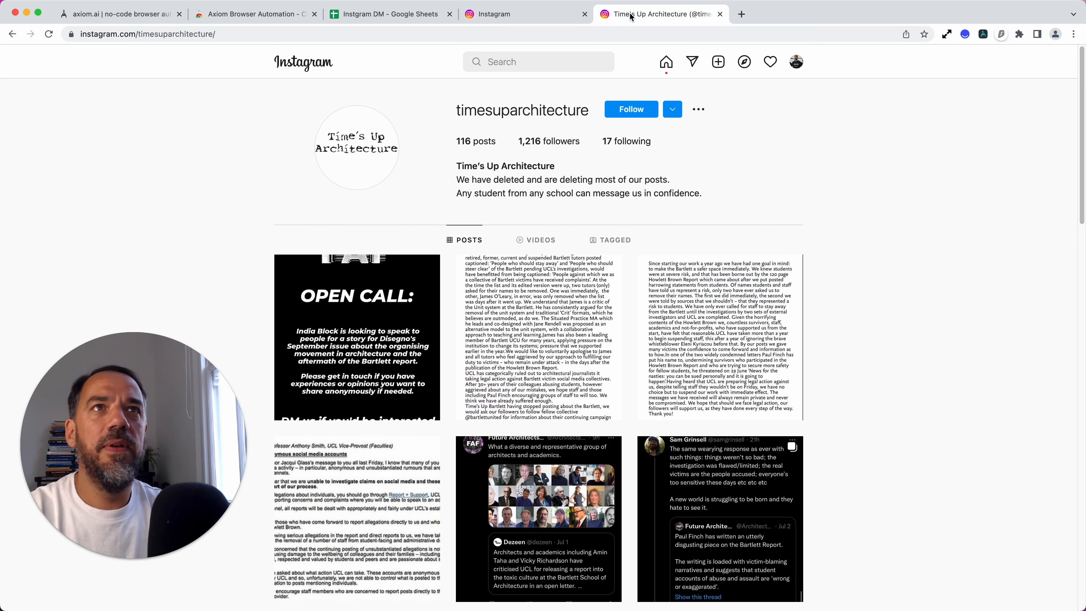
left_click(551, 17)
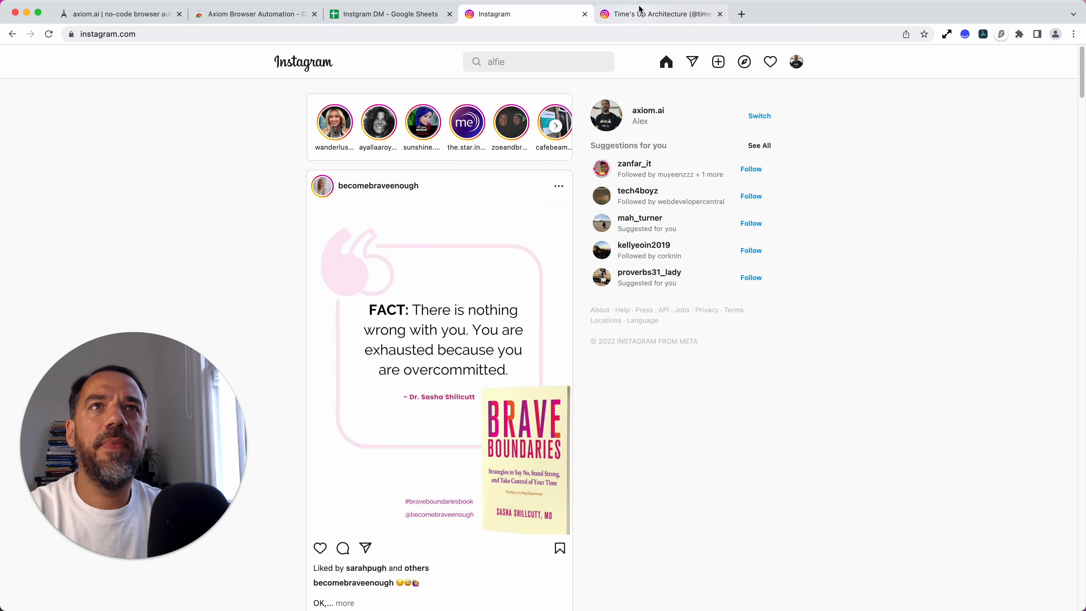
left_click(983, 33)
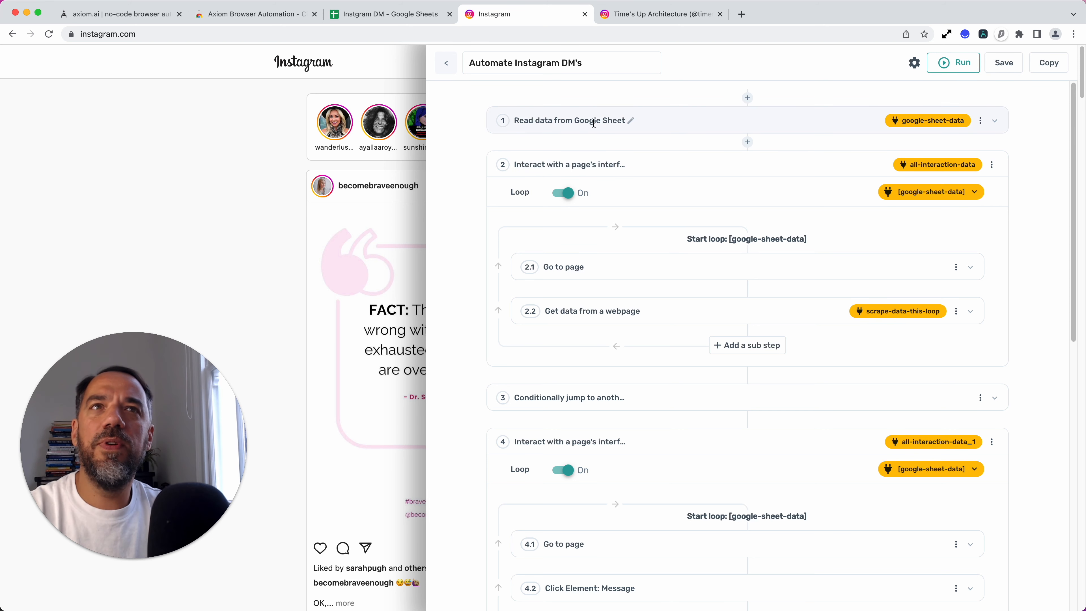
Expand the Read data from Google Sheet step and select User as the sheet name for the Instgram DM spreadsheet.
left_click(687, 124)
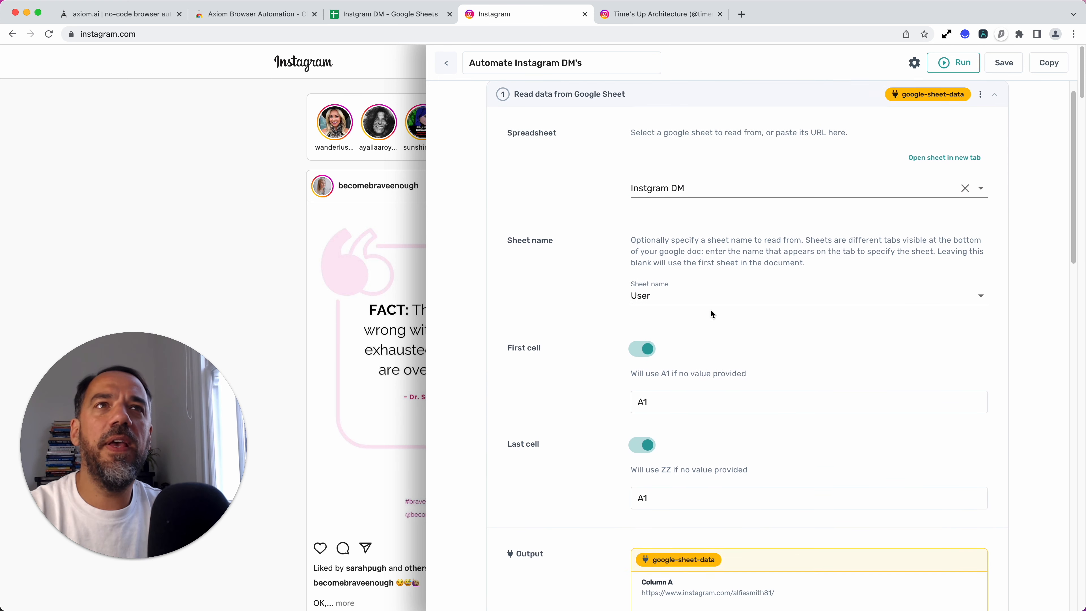
left_click(691, 199)
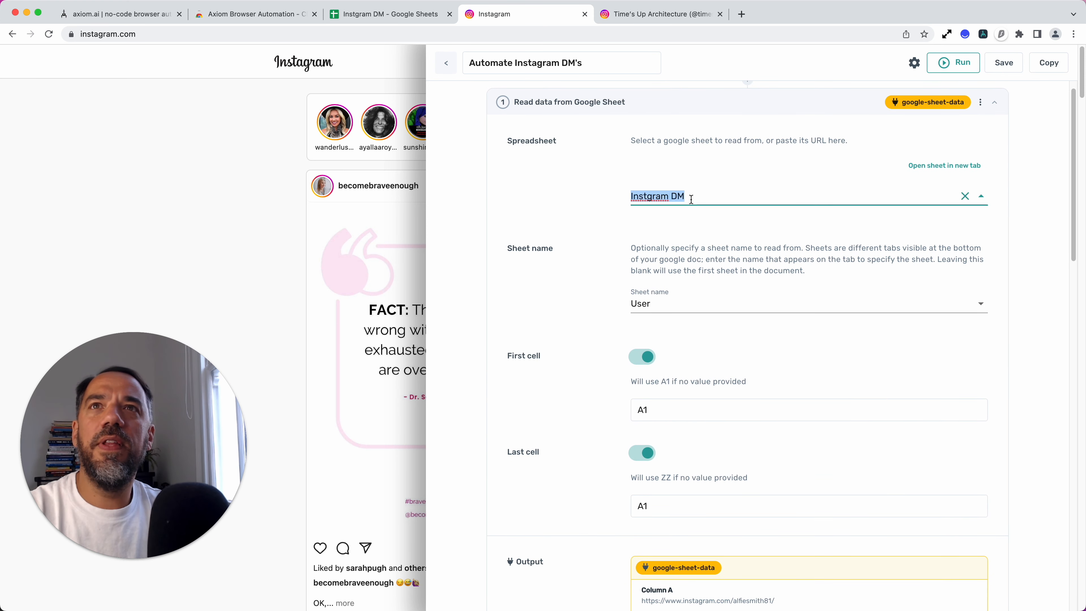
left_click(676, 304)
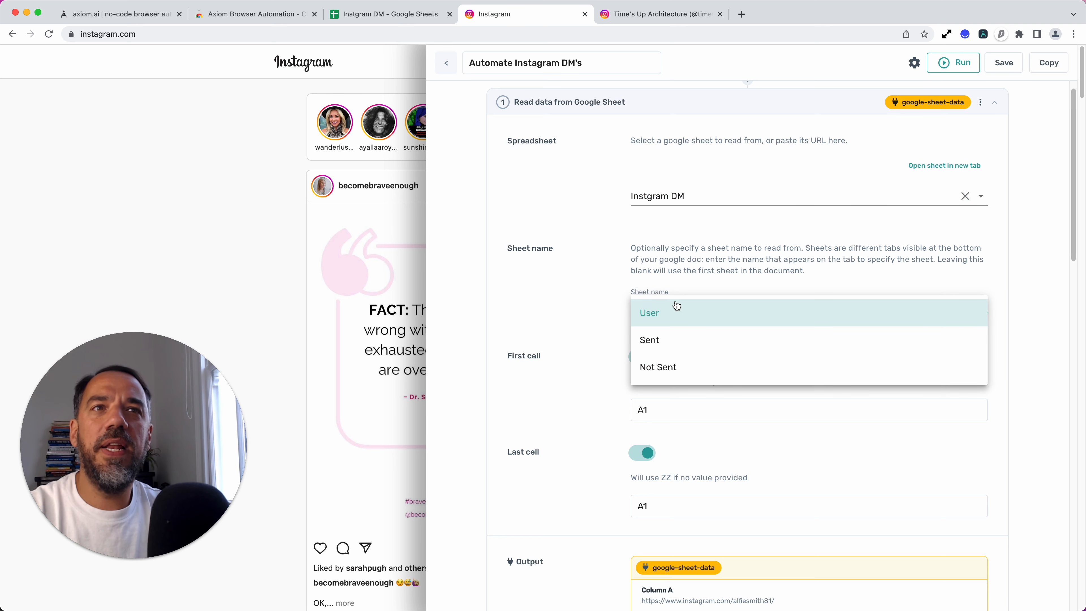
left_click(676, 312)
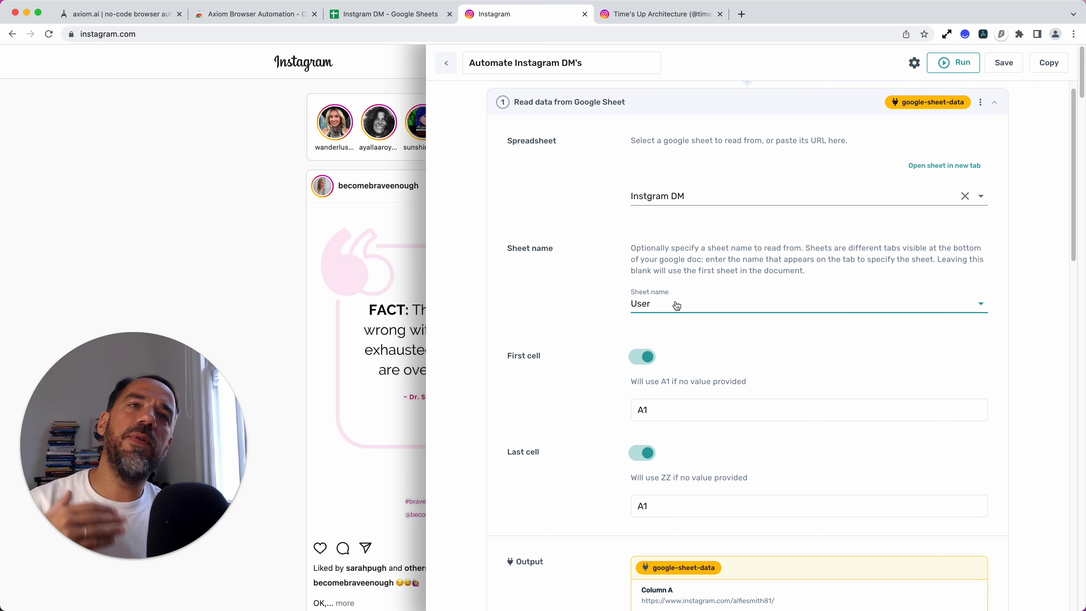
Examine the google-sheet-data output preview of the Read data from Google Sheet step.
scroll(690, 430, "down", 2)
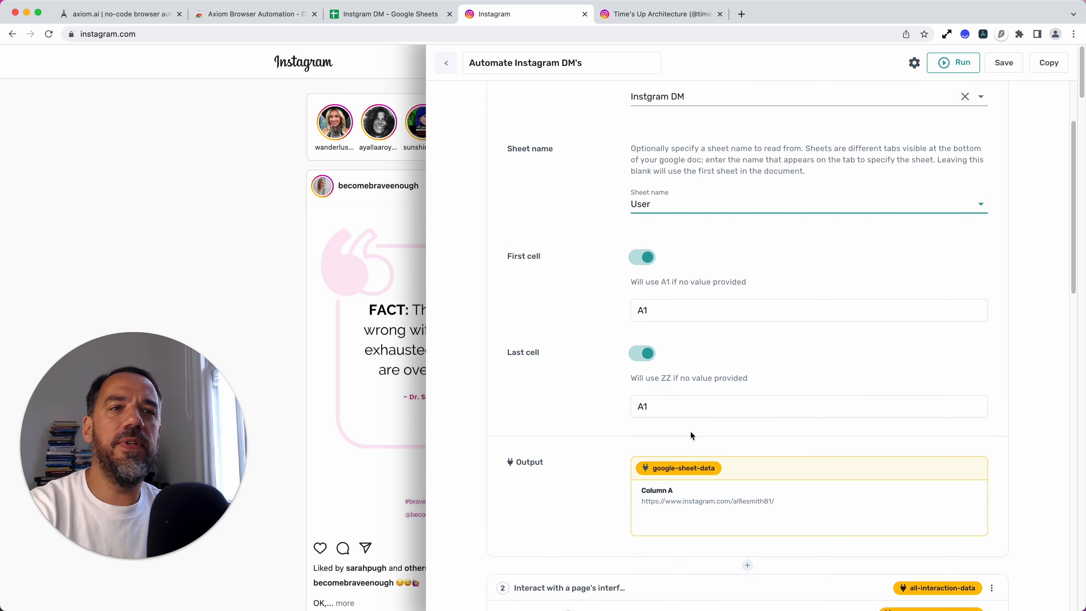
left_click_drag(641, 486, 773, 511)
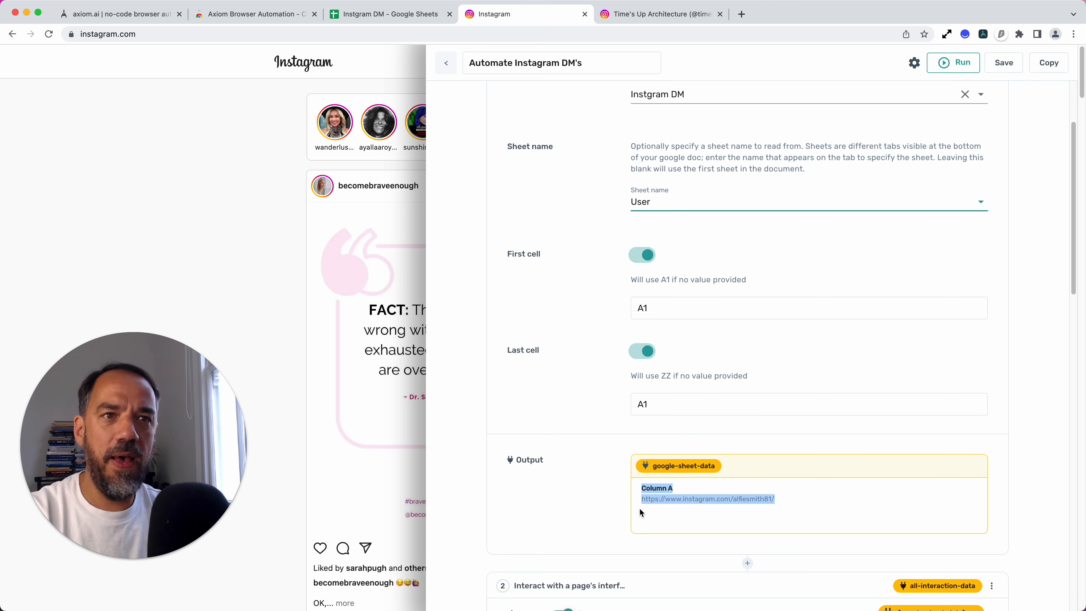
left_click(825, 504)
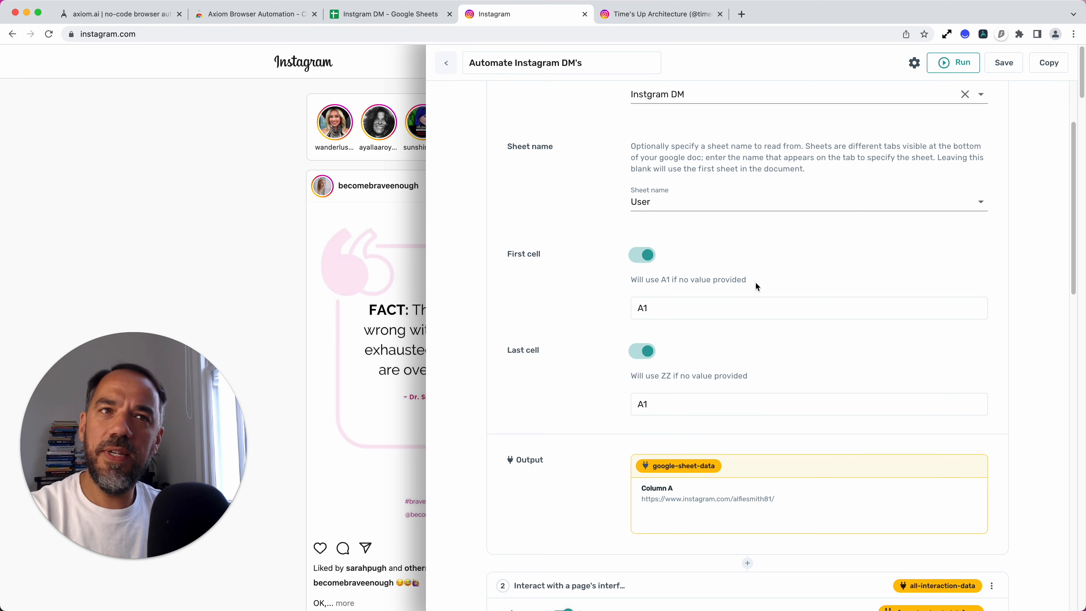
Re-enter A1 as the first cell to read from the User sheet.
left_click(705, 304)
double_click(628, 308)
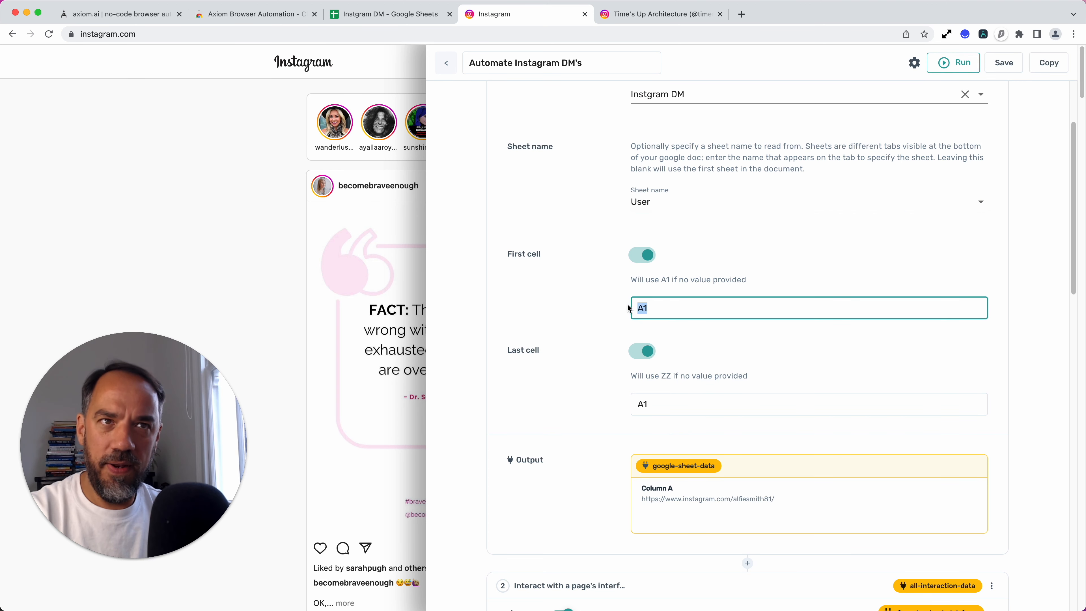
type("A!")
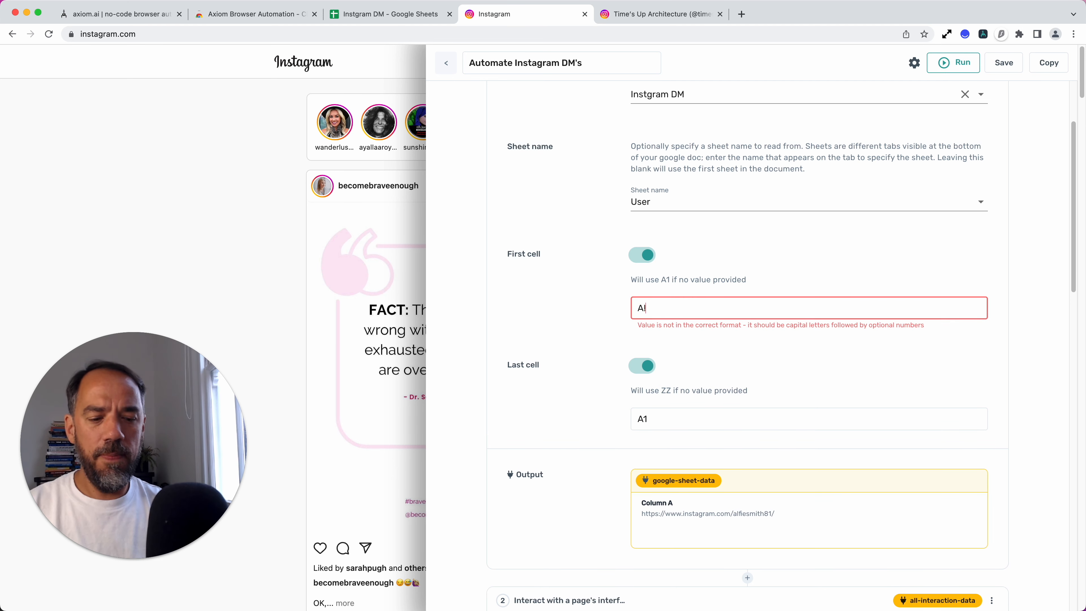
key("BackSpace")
type("1")
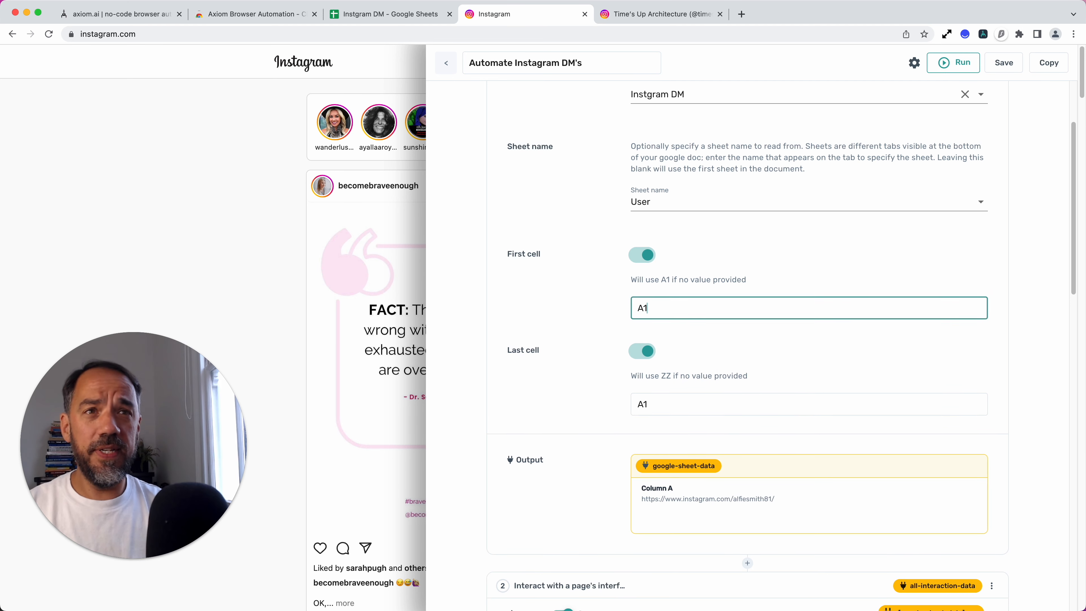
double_click(629, 308)
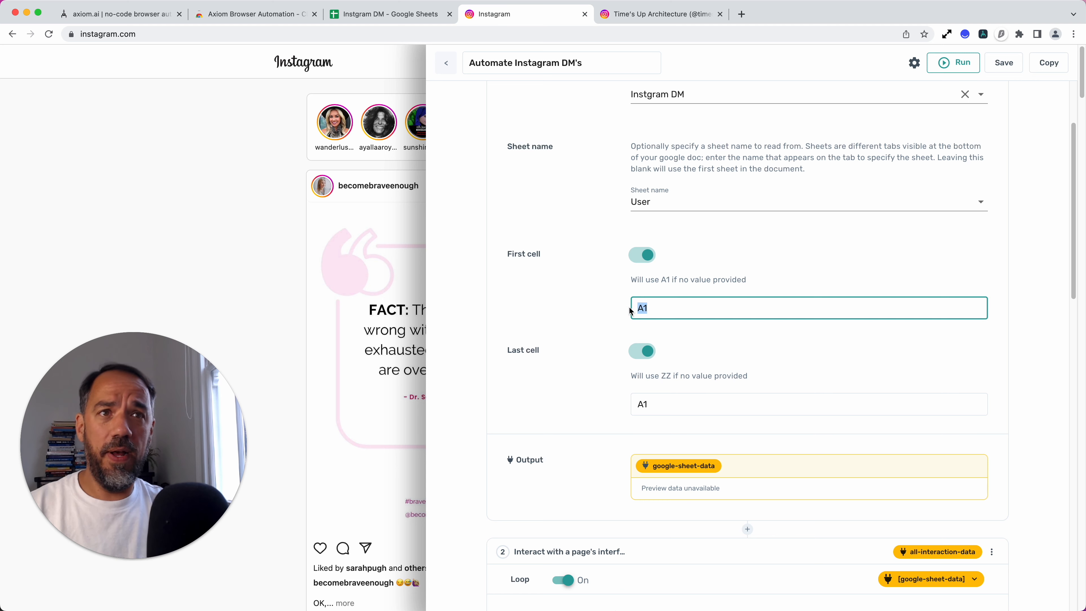
Review the cell range and google-sheet-data output of the Read data from Google Sheet step, and collapse the step.
left_click(674, 412)
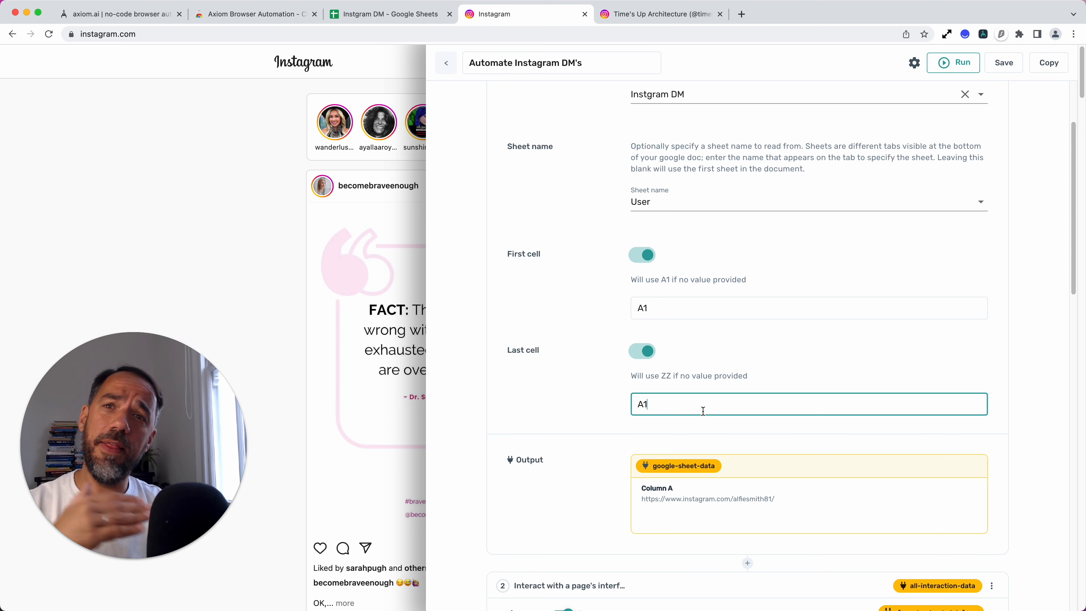
scroll(702, 410, "up", 4)
scroll(703, 410, "down", 7)
scroll(704, 412, "up", 1)
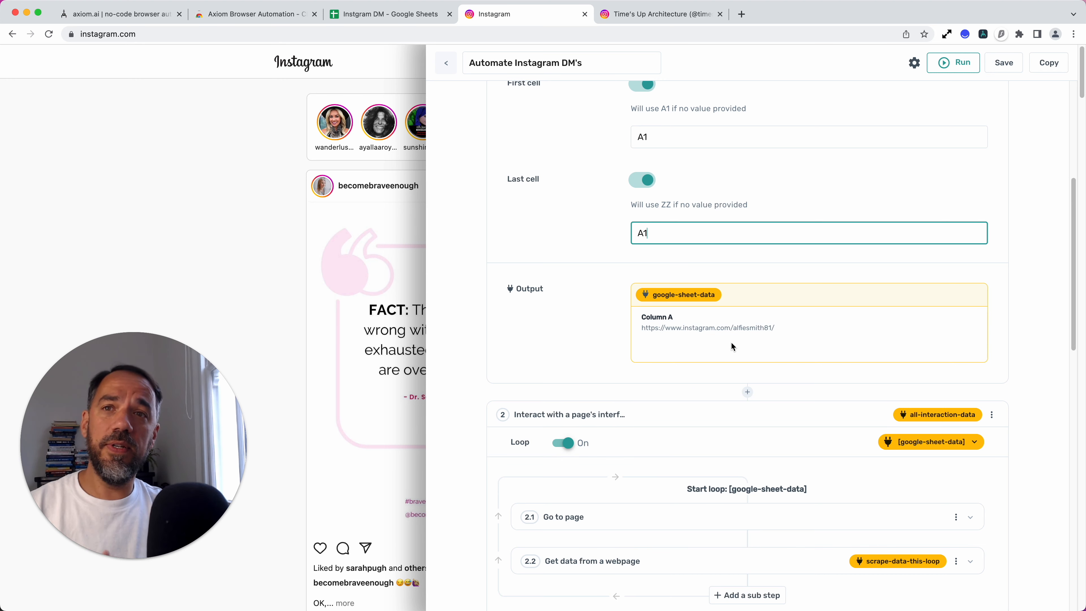
scroll(684, 417, "up", 7)
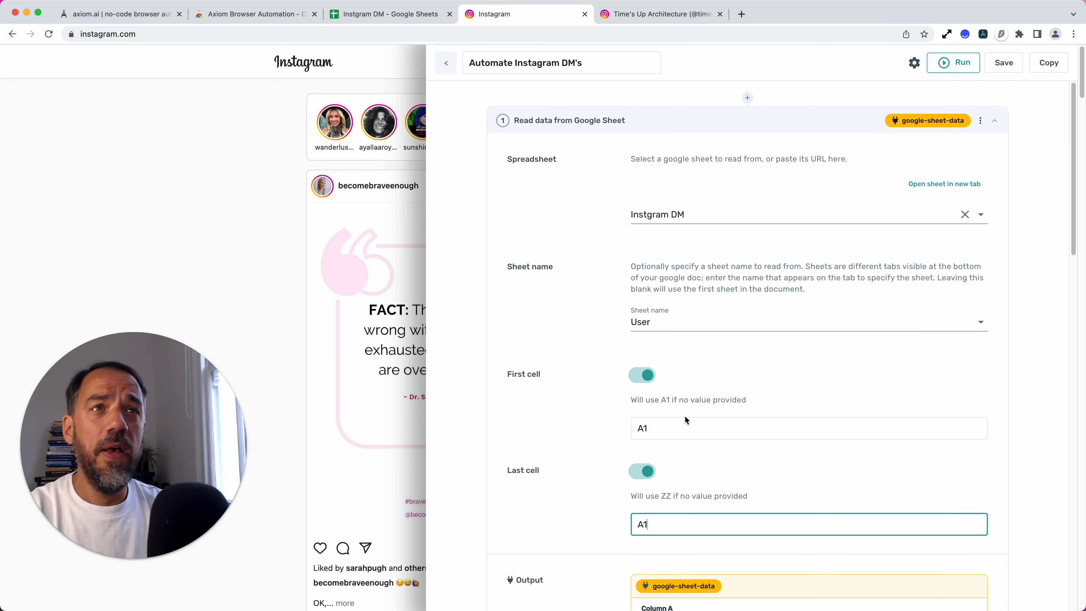
left_click(741, 128)
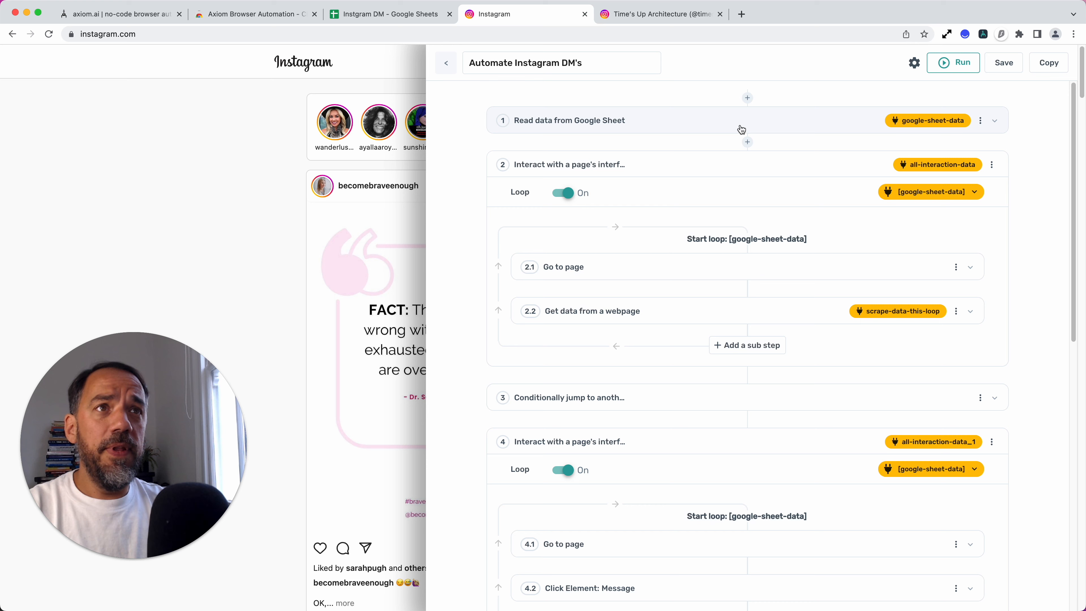
Search the step library for "Inte" below step 1, clear the search, browse the available steps, and close the library.
left_click(747, 142)
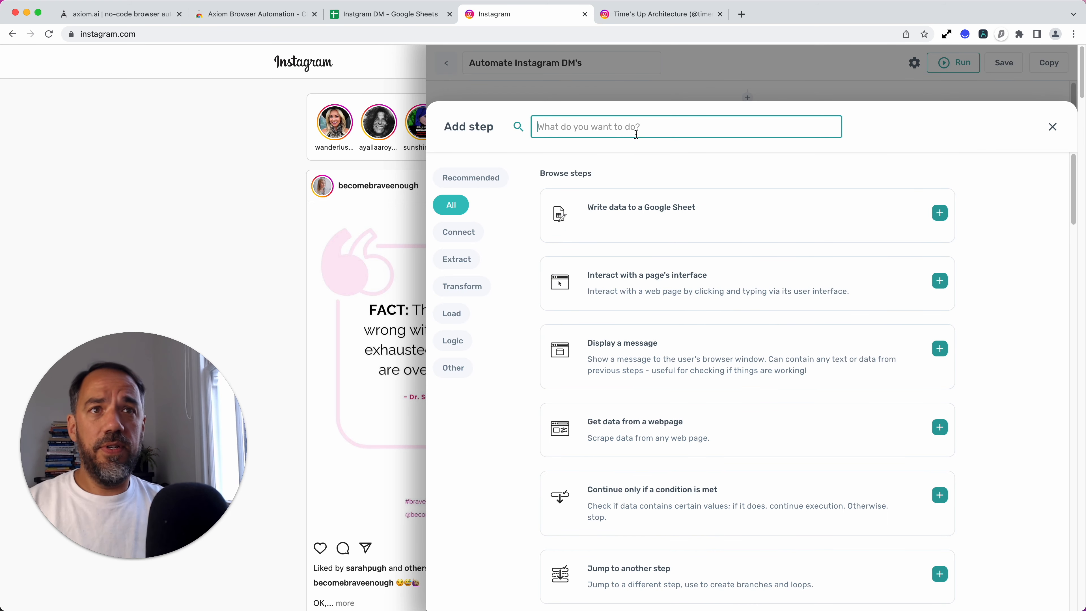
type("Inte")
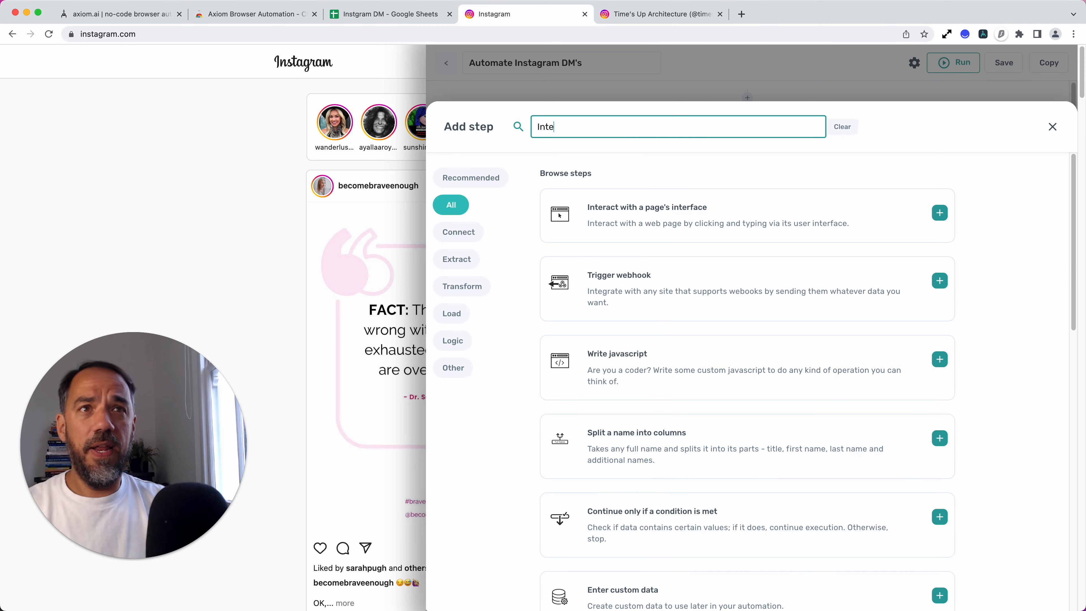
key("BackSpace")
key("BackSpace")
key("BackSpace")
key("BackSpace")
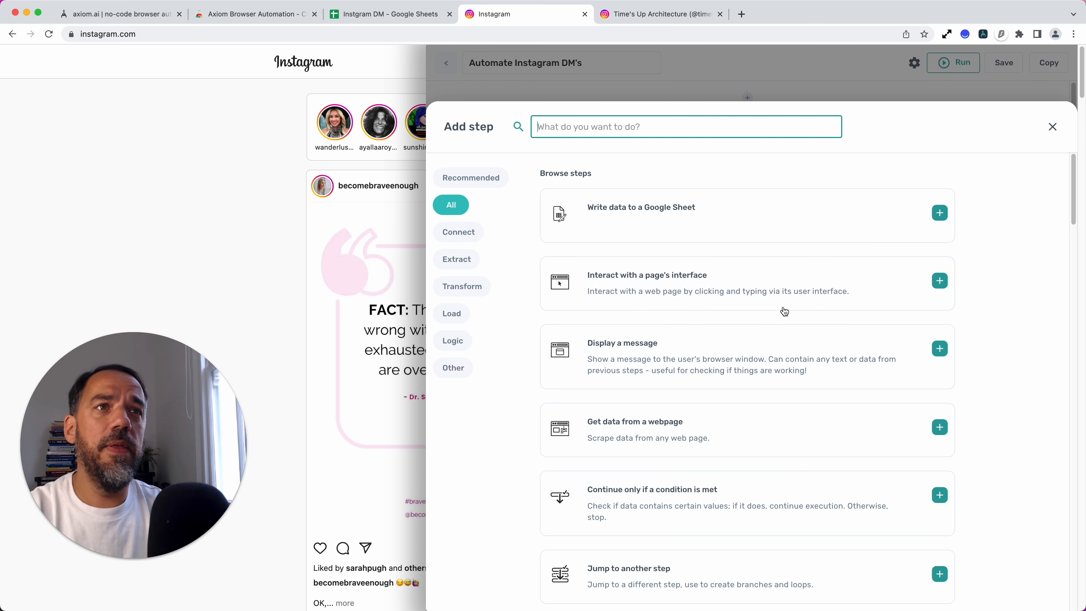
scroll(779, 310, "down", 5)
scroll(780, 308, "up", 5)
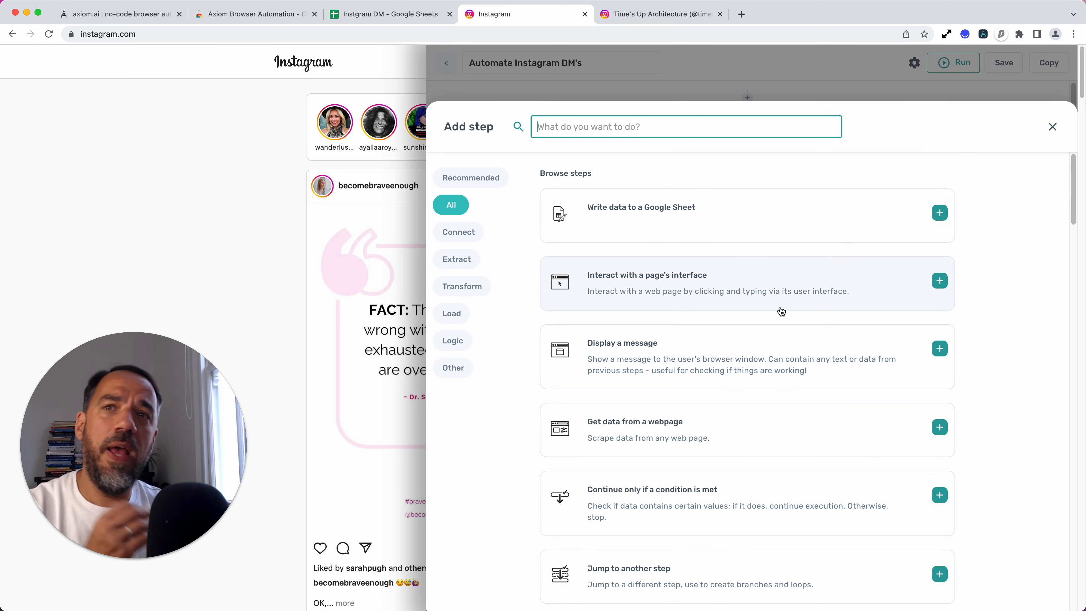
left_click(1051, 128)
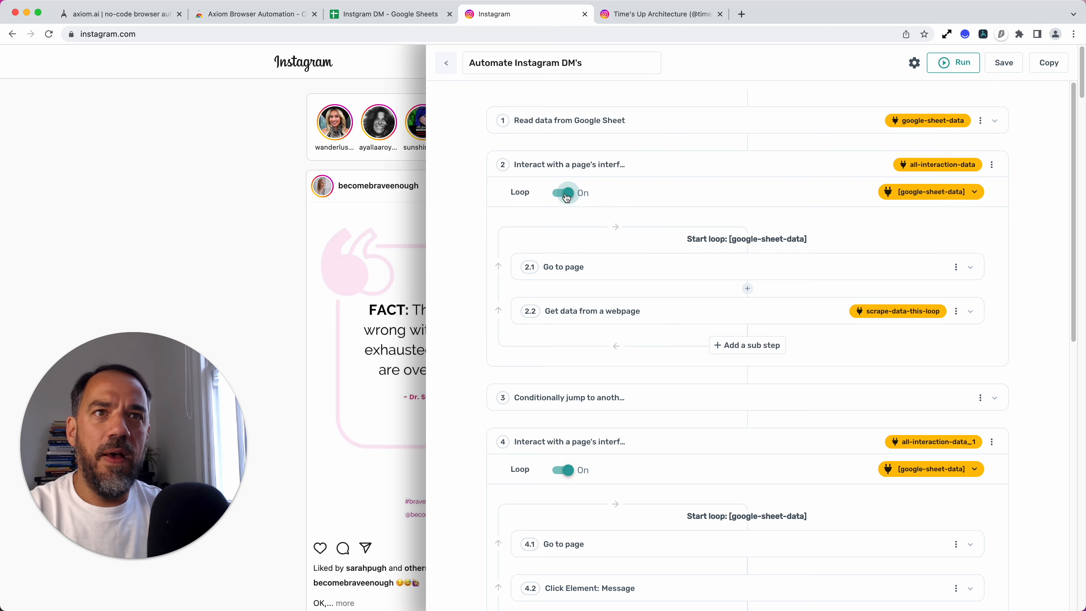
Clear the URL of the Go to page sub-step 2.1 and insert google-sheet-data with all columns as its URL.
left_click(608, 261)
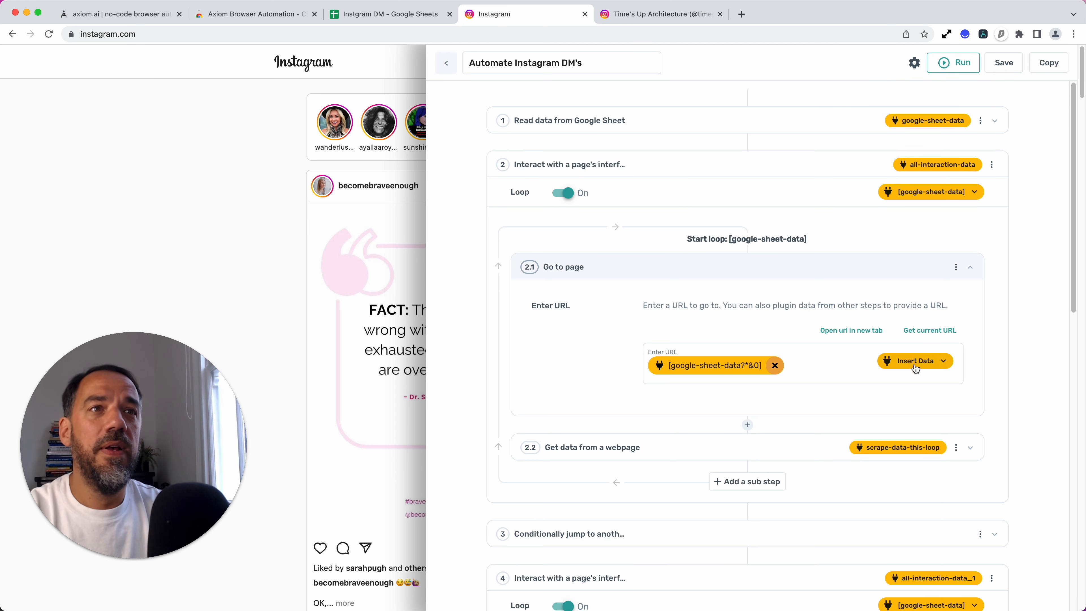
left_click(774, 365)
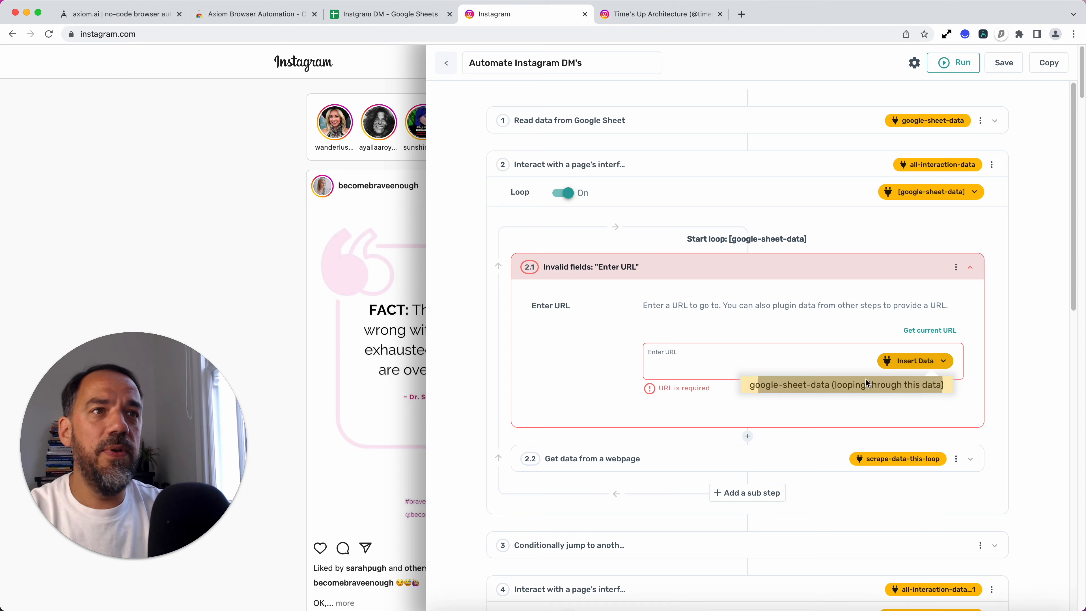
left_click(865, 380)
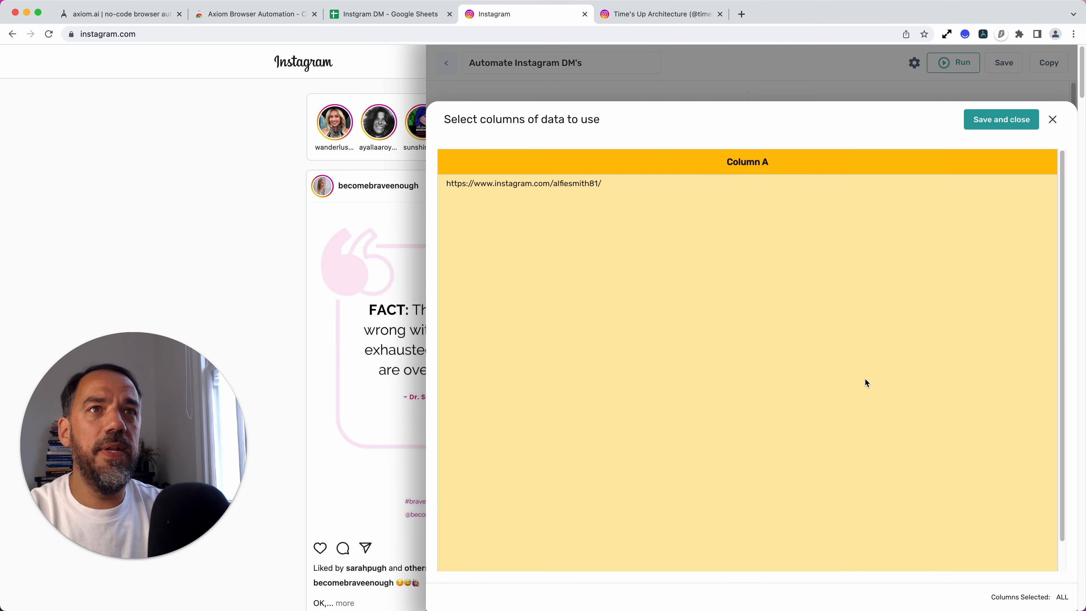
left_click(982, 124)
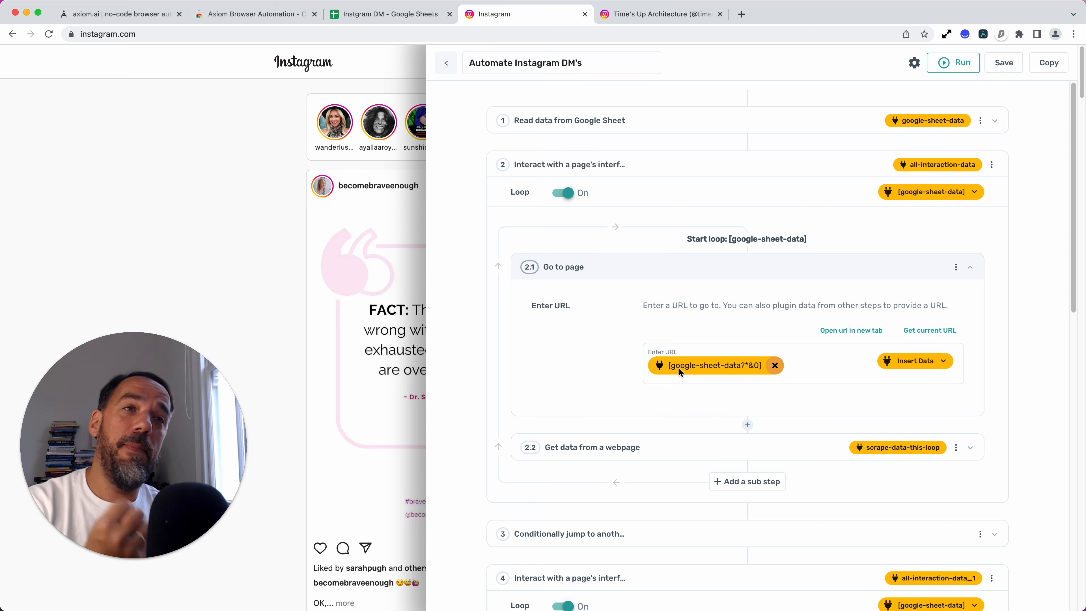
Expand the Get data from a webpage sub-step 2.2 and load the first suggested Instagram search profile behind the Axiom overlay.
left_click(697, 441)
scroll(696, 441, "down", 1)
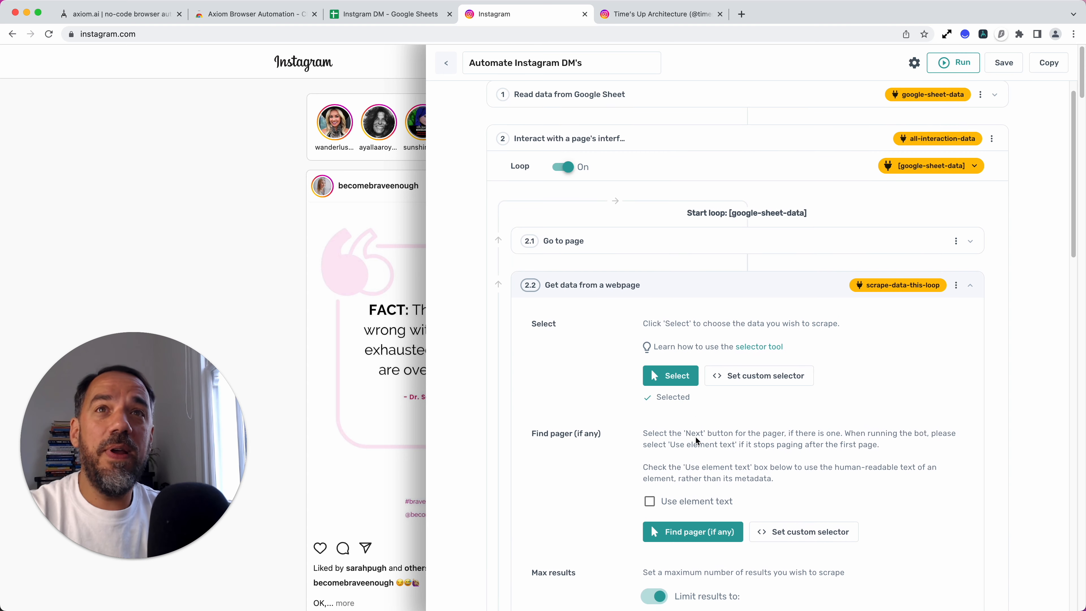
left_click(980, 38)
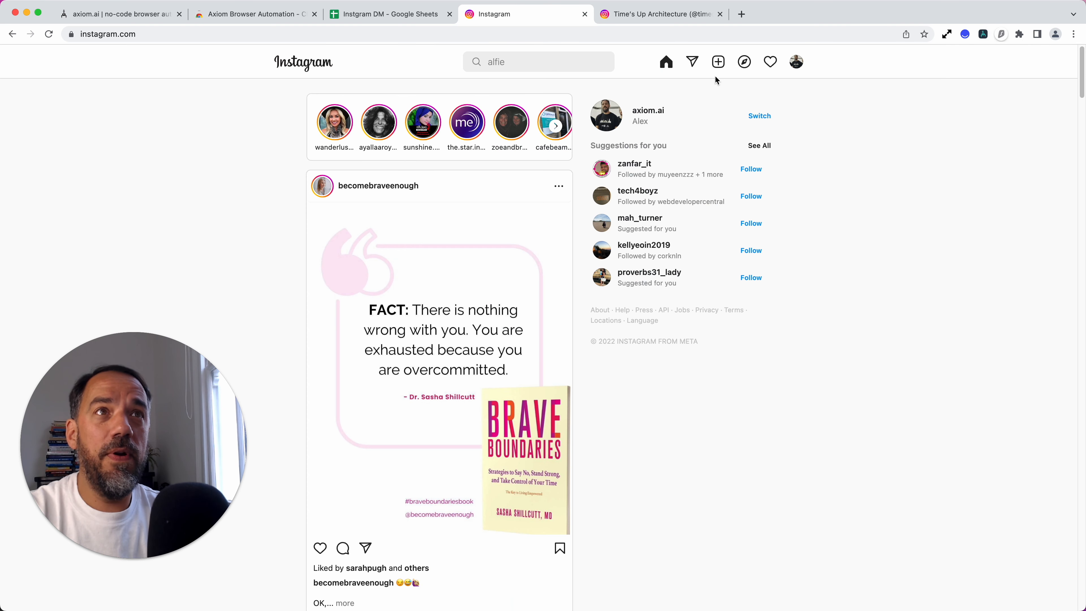
left_click(526, 62)
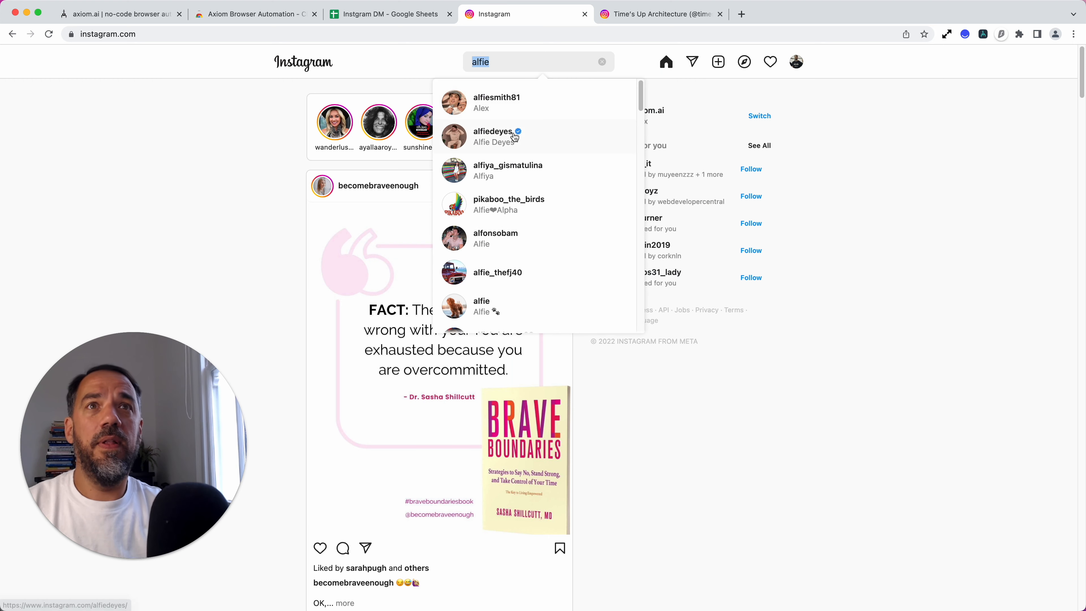
left_click(531, 115)
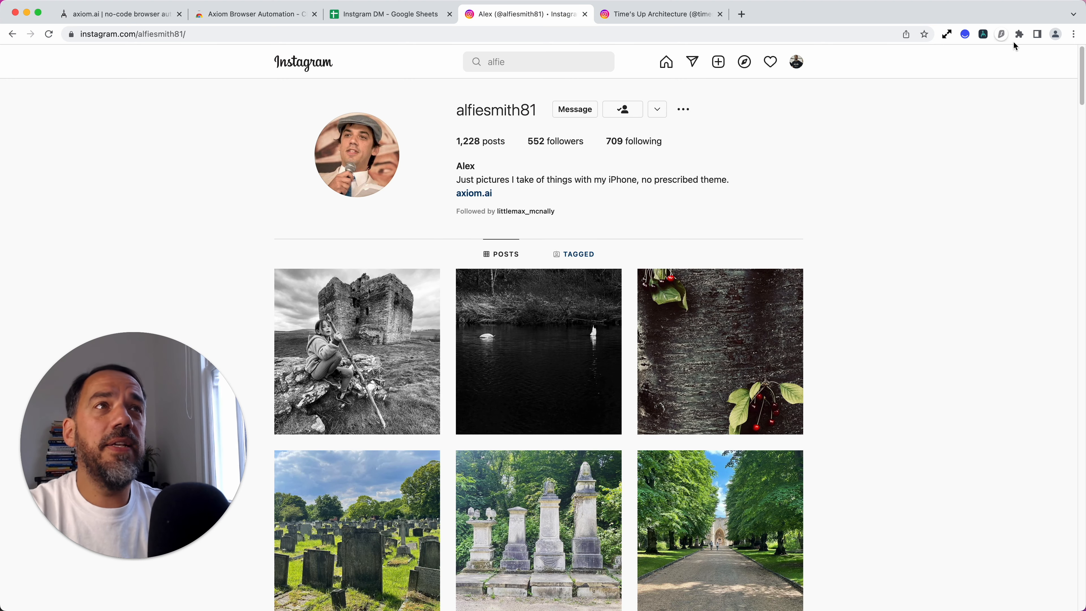
left_click(983, 35)
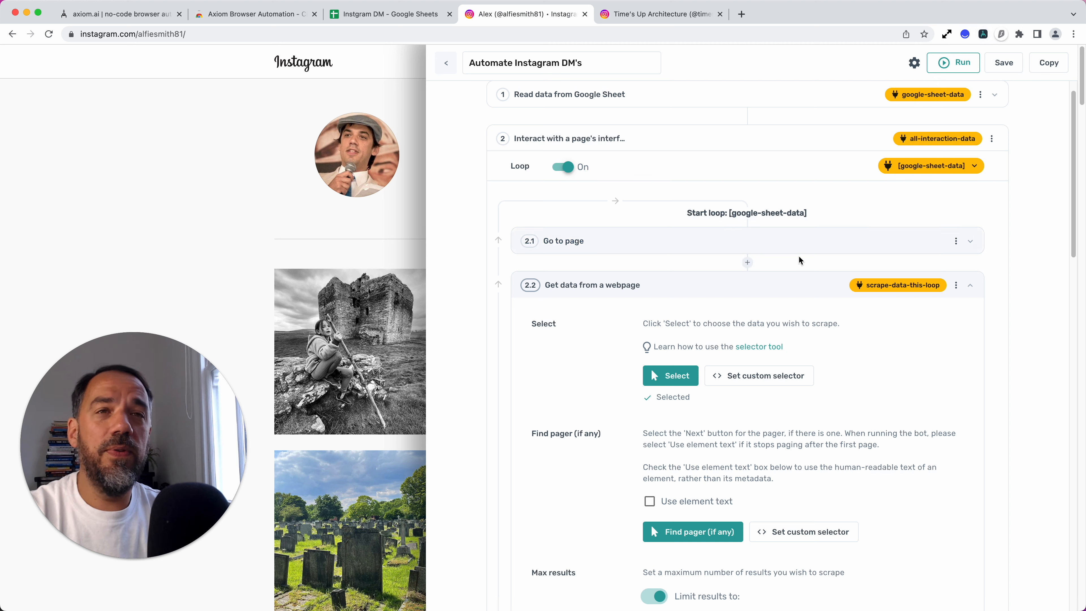
Inspect the element selected for scraping in the Get data from a webpage sub-step, close the selector, and view the profile page.
scroll(675, 449, "down", 2)
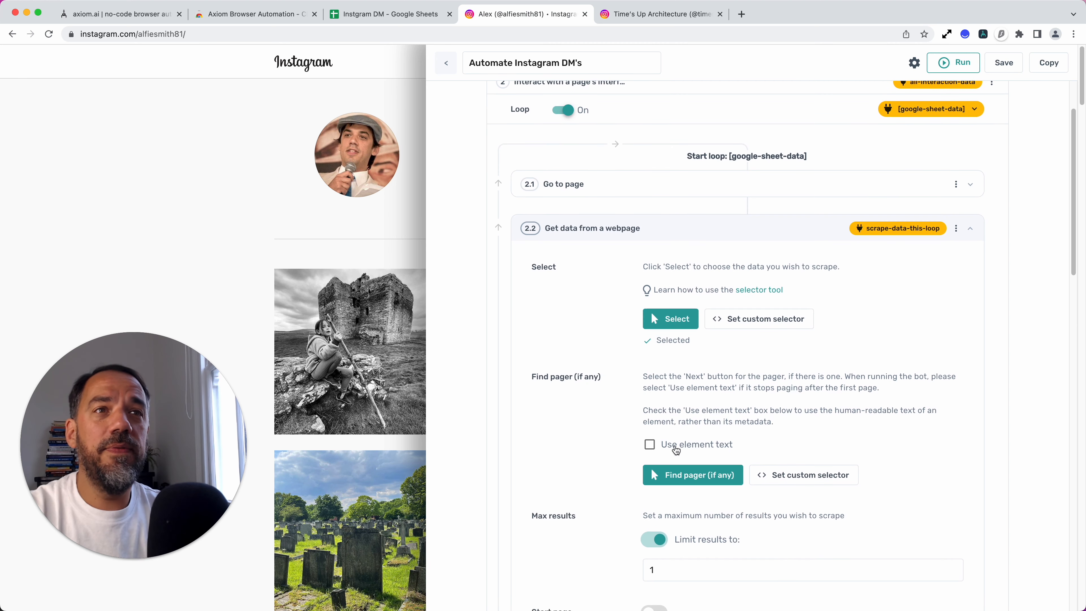
left_click(670, 319)
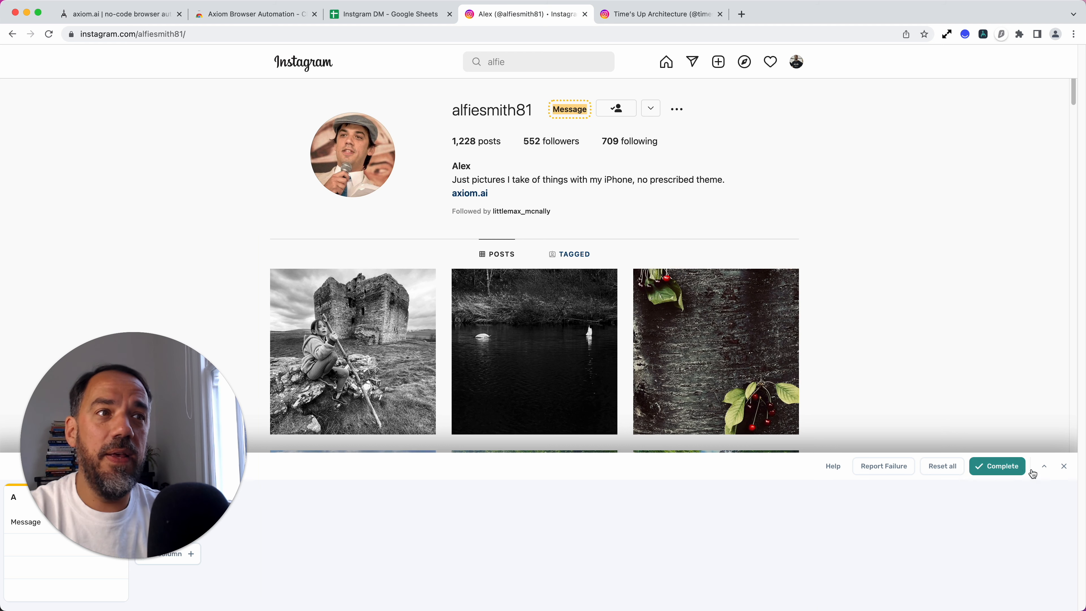
left_click(1064, 466)
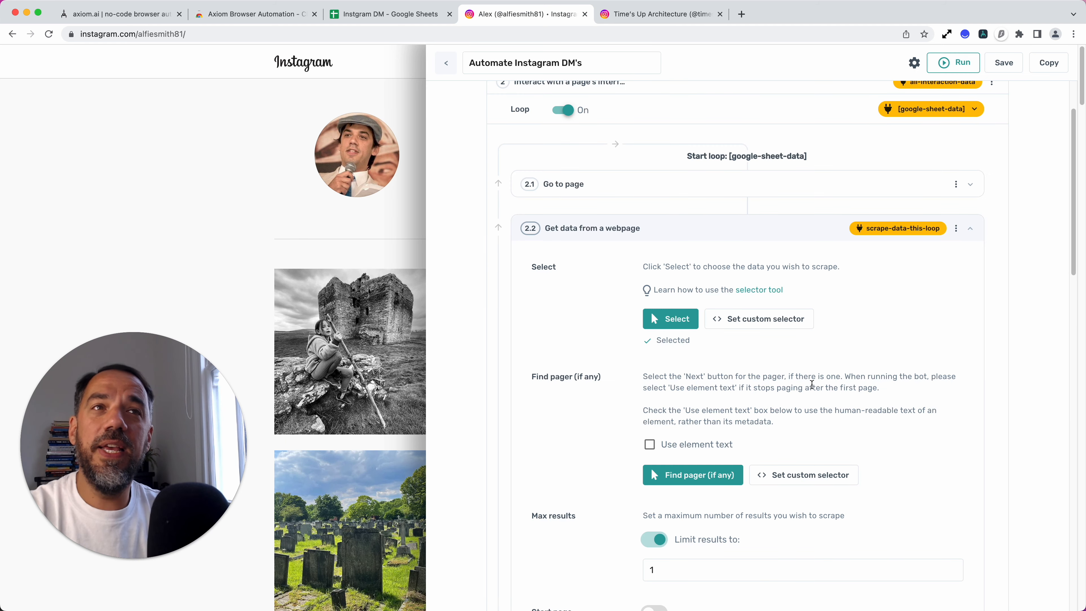
left_click(983, 36)
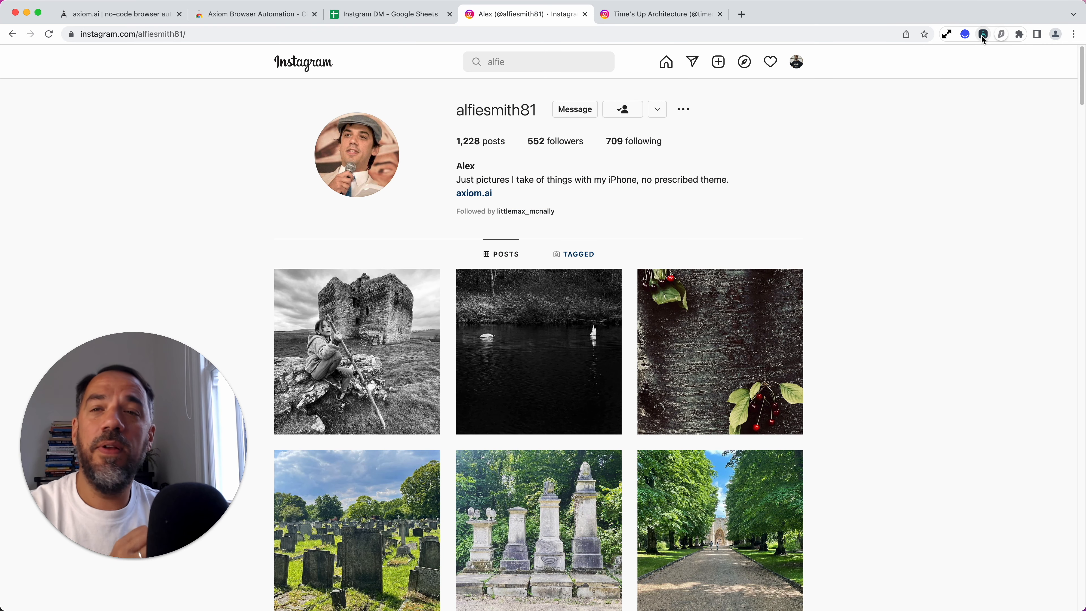
left_click(984, 35)
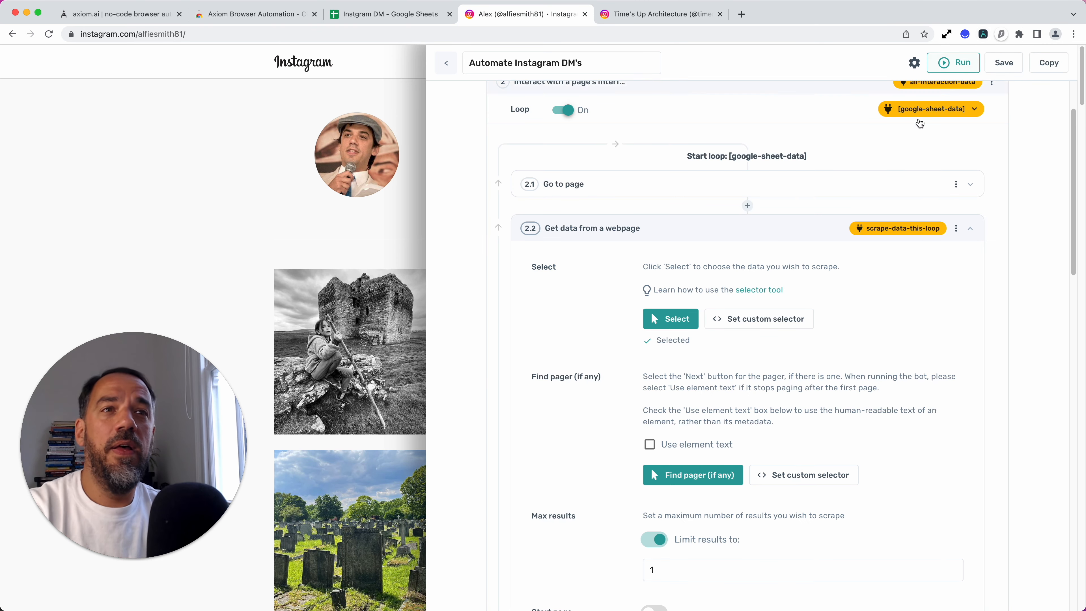
Examine the max results limit and the scrape-data-this-loop output preview of the Get data from a webpage sub-step.
scroll(749, 543, "down", 6)
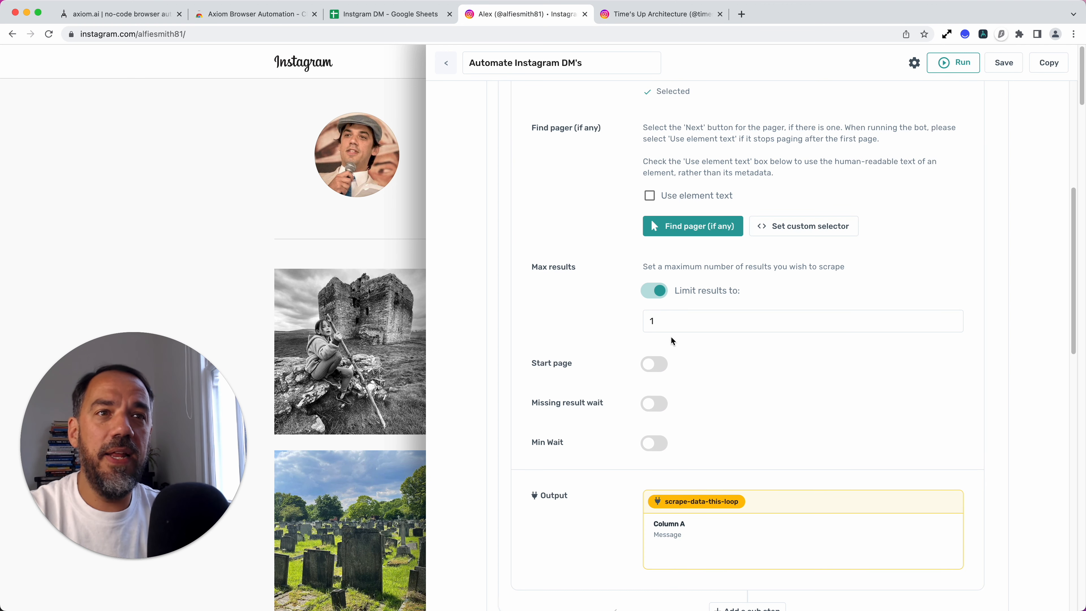
scroll(709, 469, "down", 6)
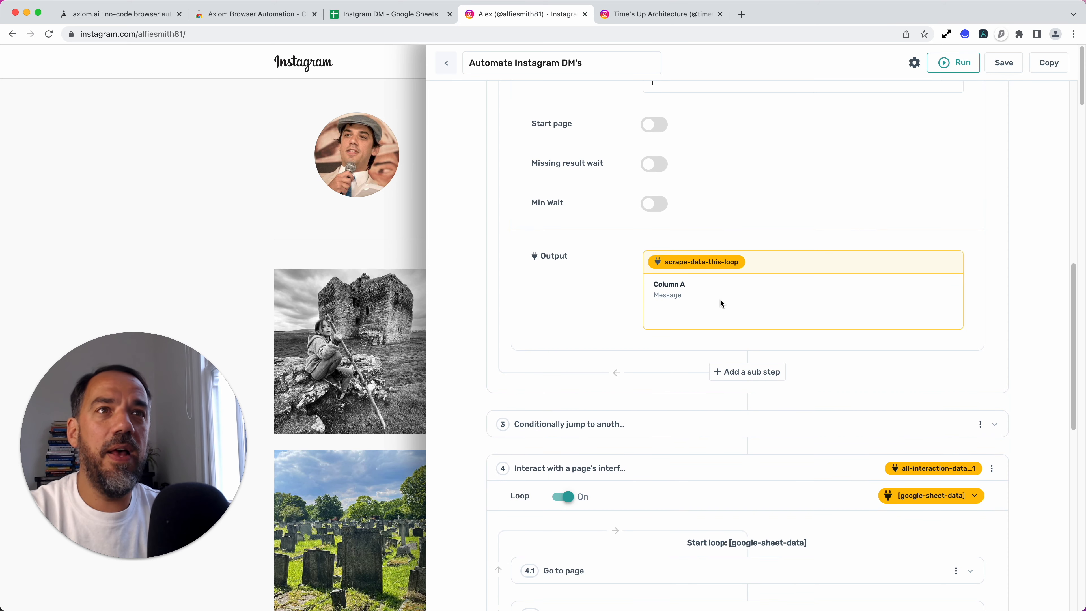
scroll(713, 308, "up", 1)
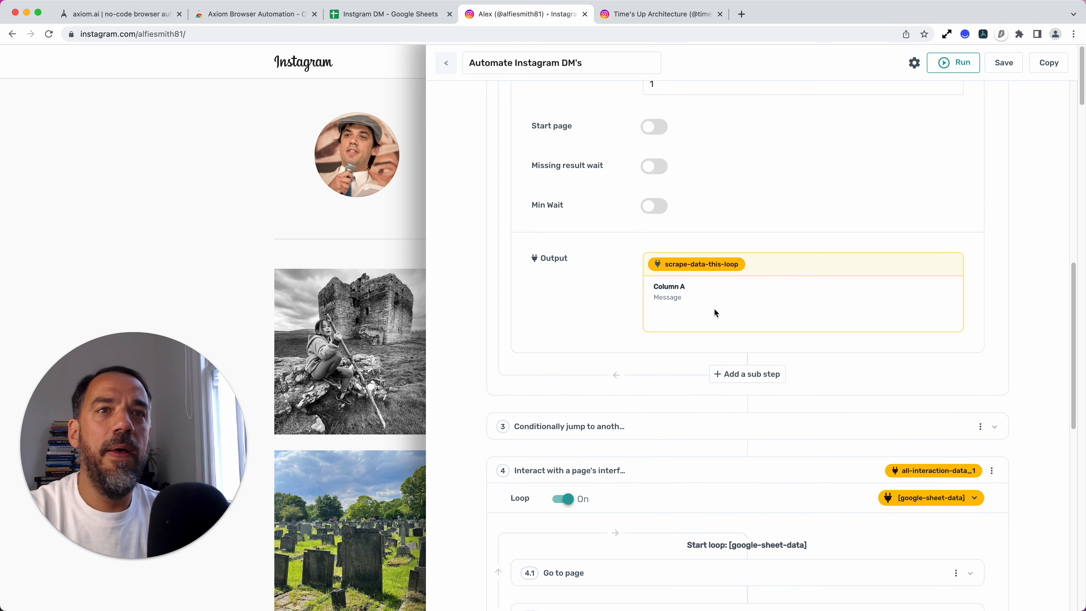
scroll(713, 308, "up", 3)
scroll(714, 308, "down", 3)
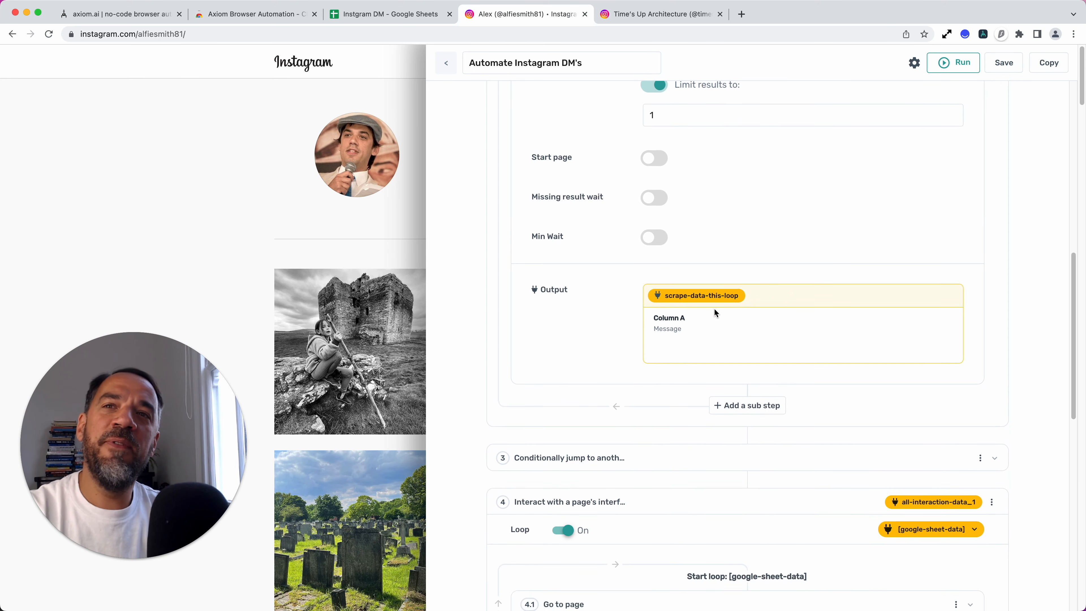
scroll(711, 381, "down", 2)
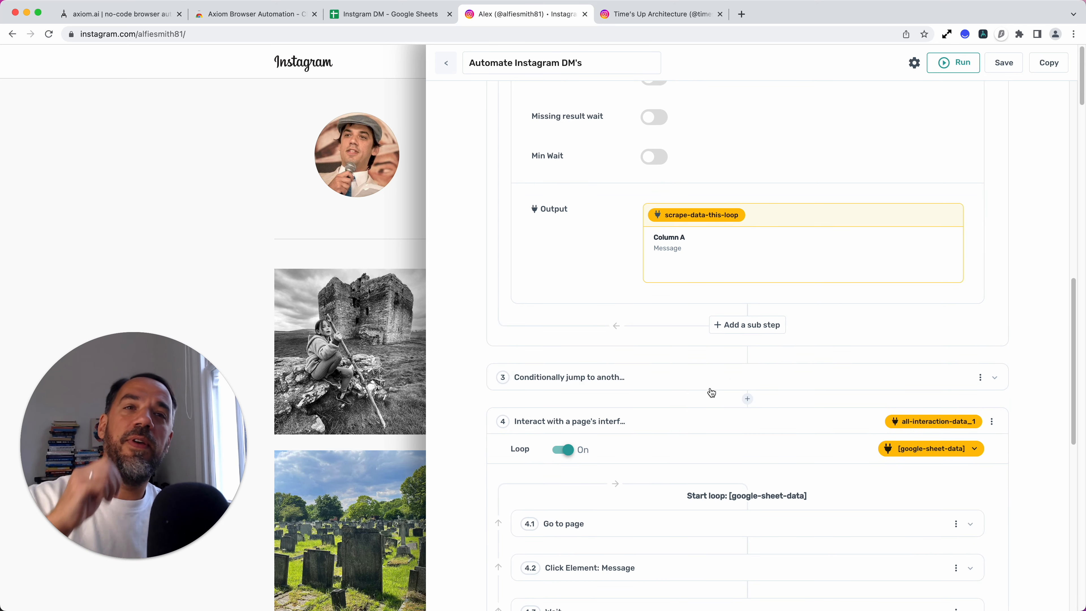
Expand the conditional jump step 3 and set its data to check to all-interaction-data with all columns.
left_click(709, 384)
scroll(725, 402, "up", 8)
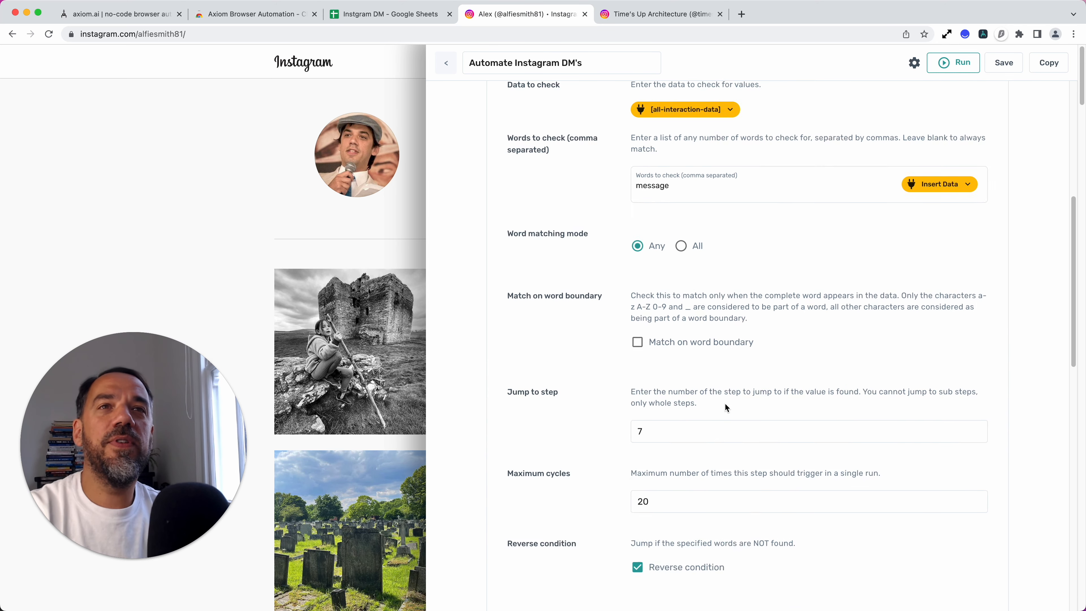
scroll(726, 405, "up", 4)
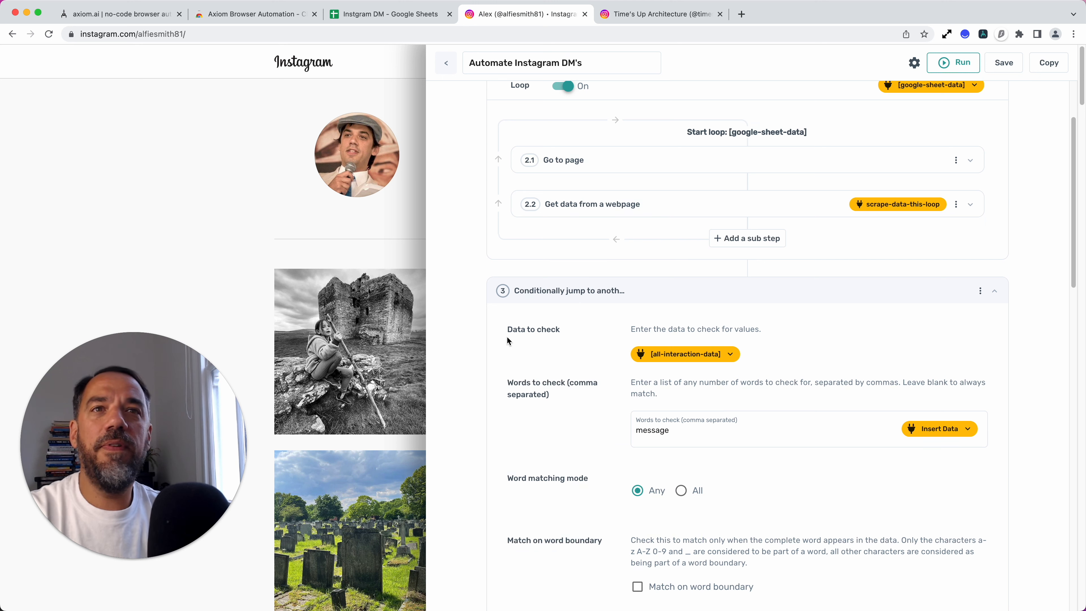
left_click(658, 354)
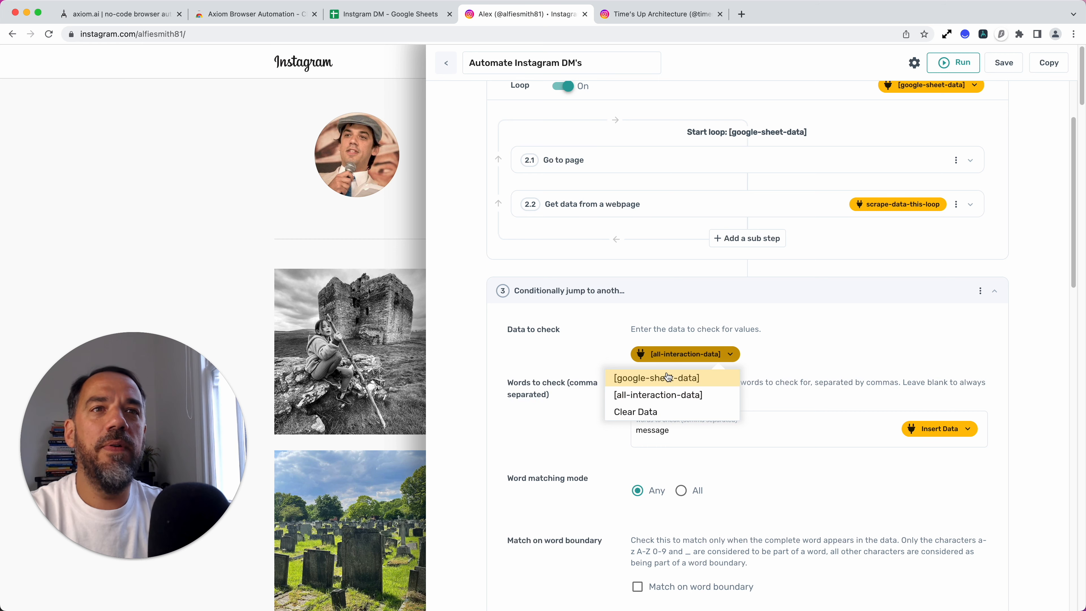
scroll(603, 252, "up", 1)
scroll(603, 252, "up", 3)
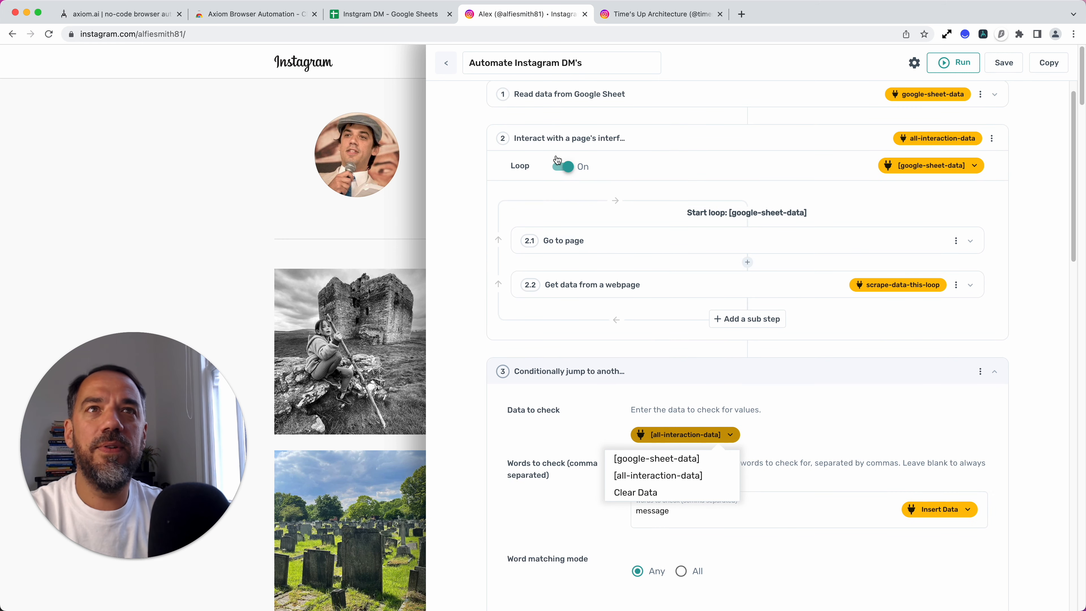
left_click(683, 479)
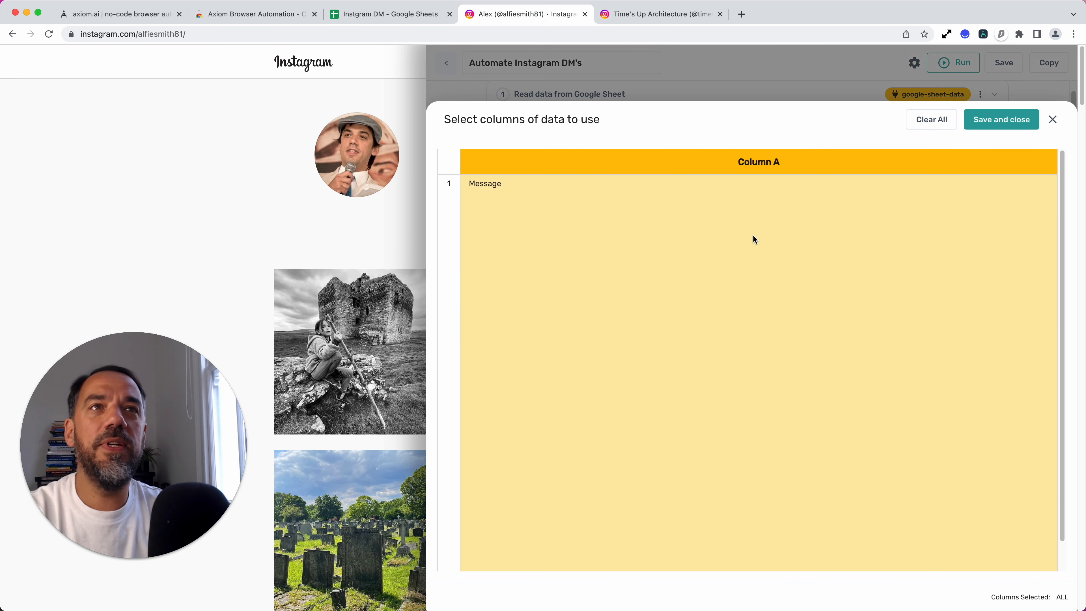
left_click(1004, 120)
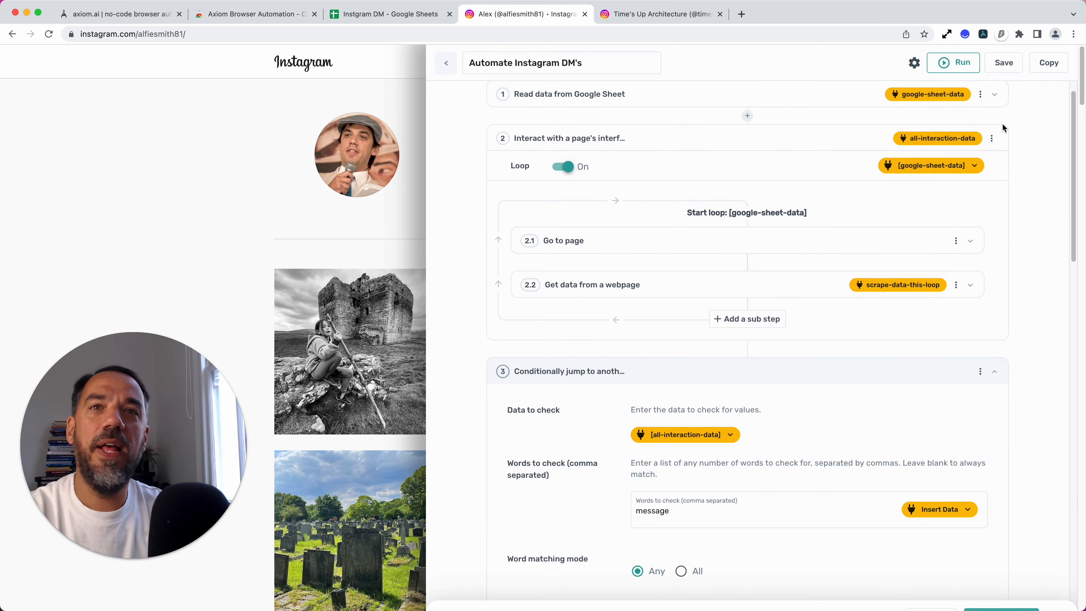
scroll(748, 391, "down", 5)
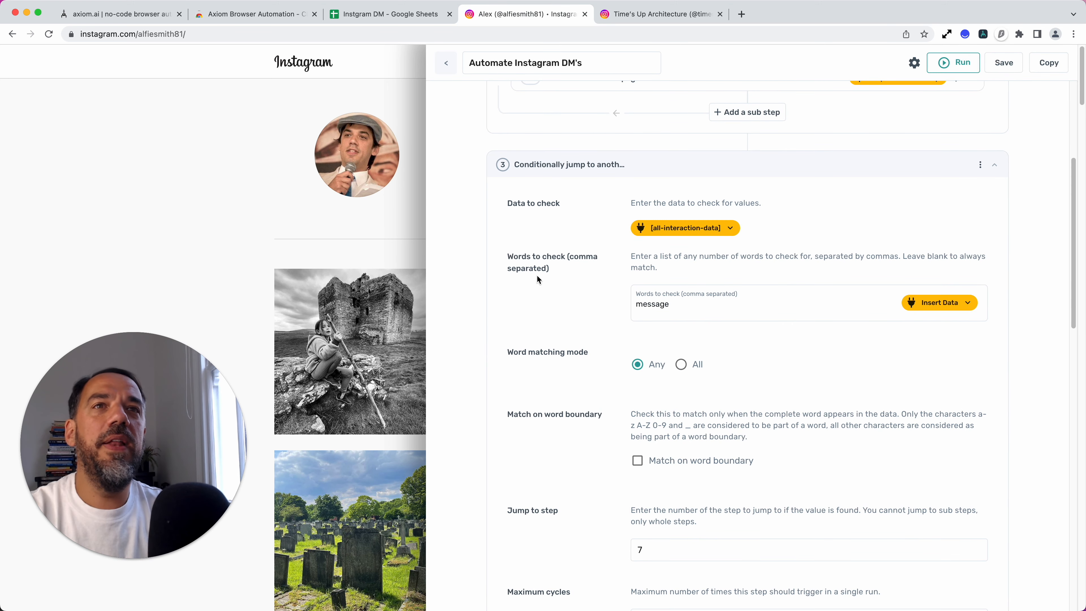
Examine the word to check and the jump target of conditional jump step 3, and locate the target step at the workflow's end.
left_click_drag(686, 303, 617, 306)
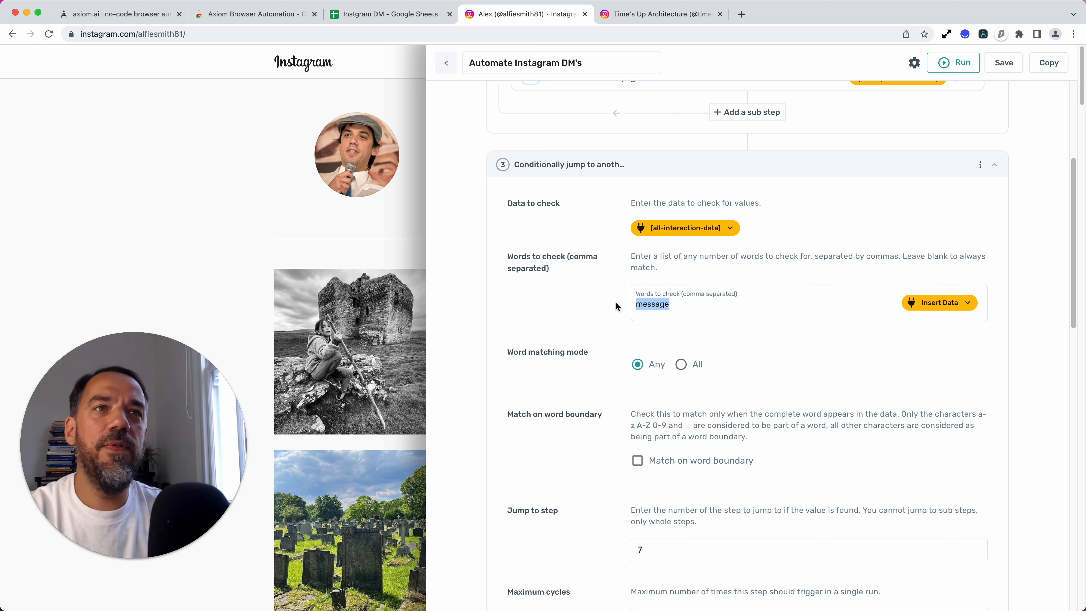
left_click(721, 302)
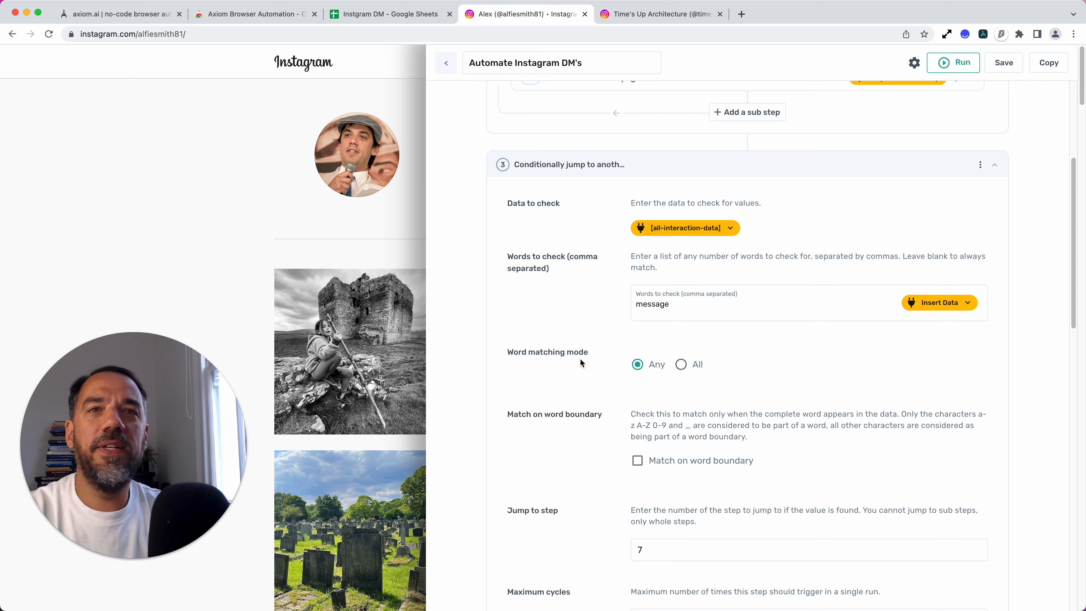
scroll(646, 348, "down", 3)
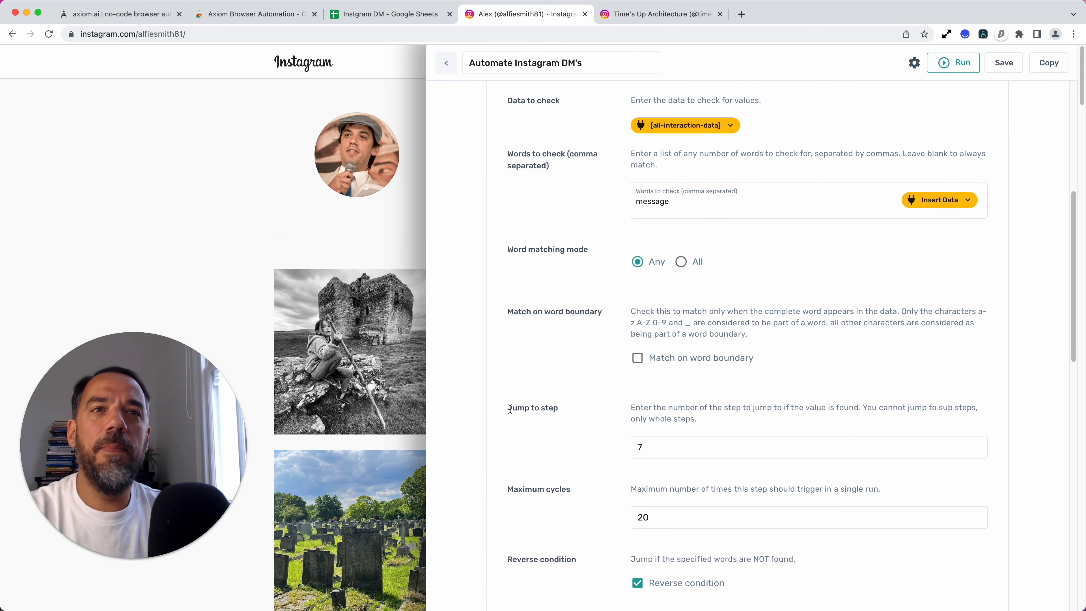
left_click_drag(510, 409, 558, 410)
scroll(596, 454, "up", 2)
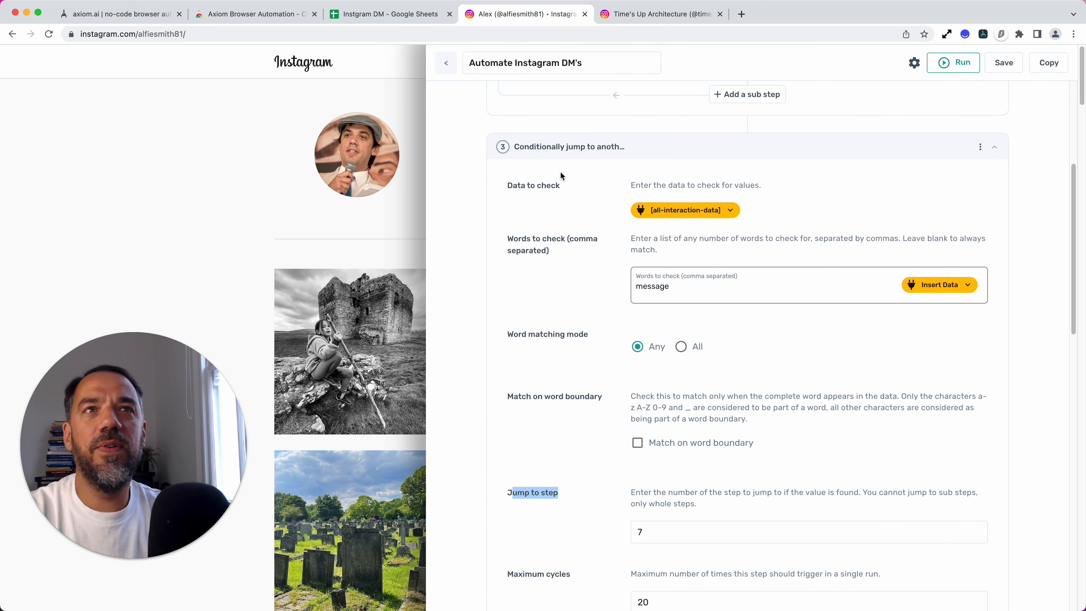
scroll(688, 474, "down", 1)
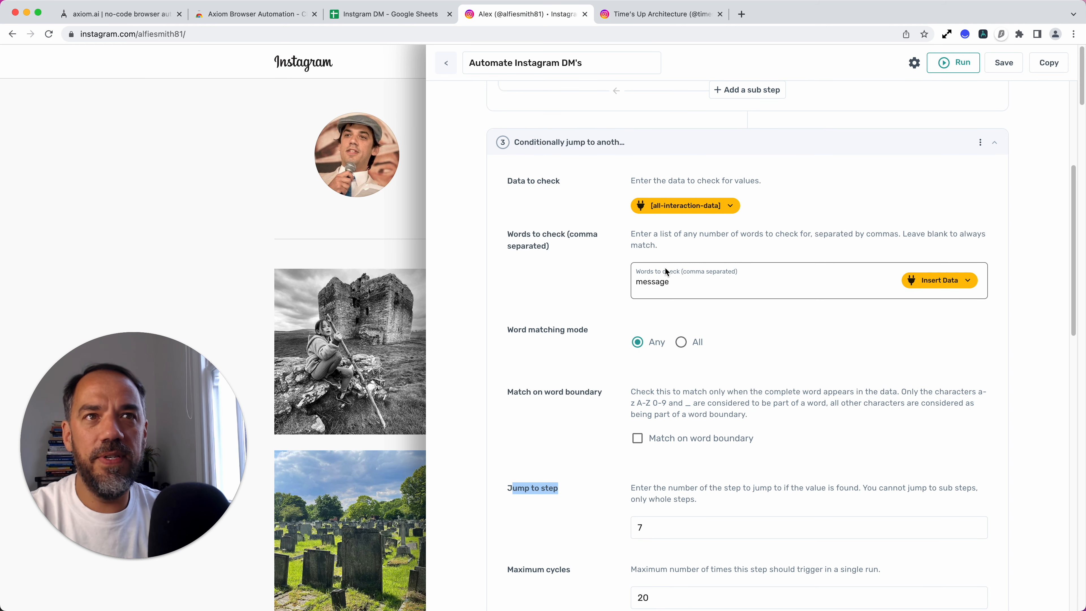
scroll(630, 467, "down", 2)
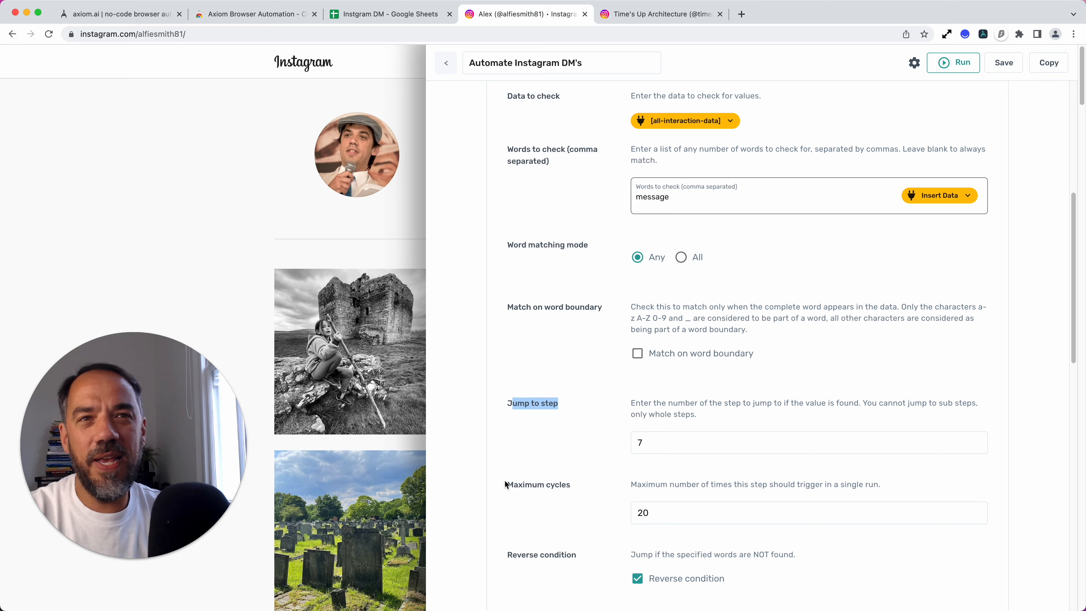
scroll(505, 484, "down", 15)
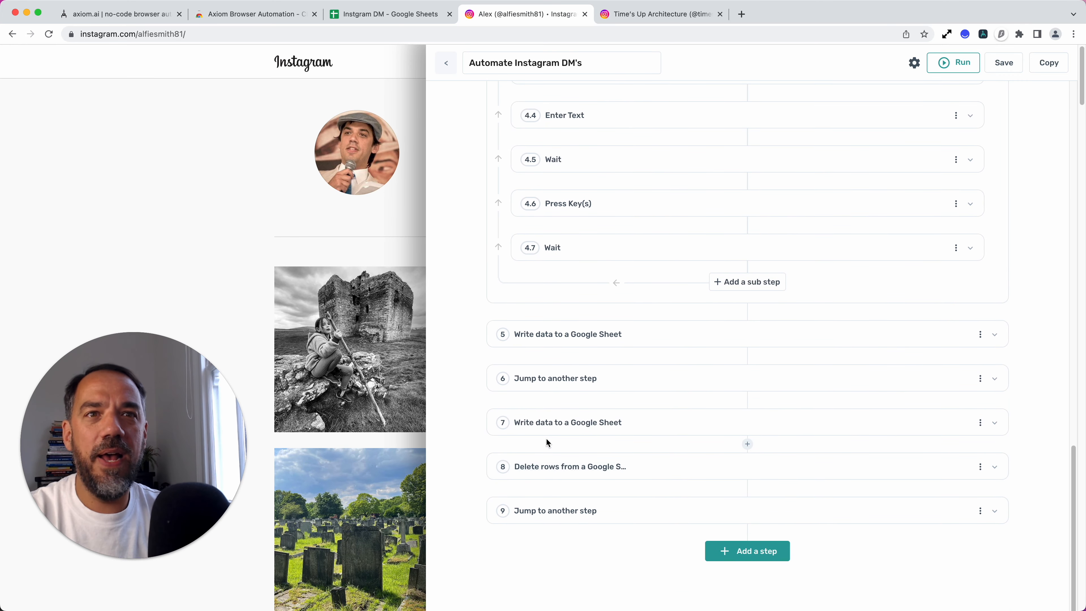
scroll(584, 409, "up", 12)
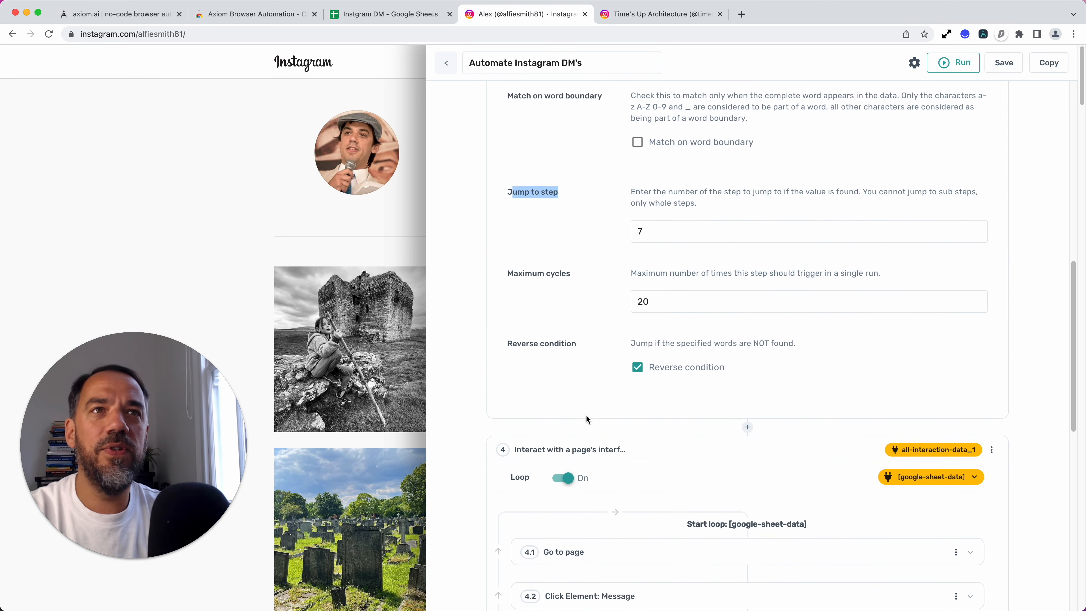
Examine the maximum cycles setting of conditional jump step 3.
left_click(669, 387)
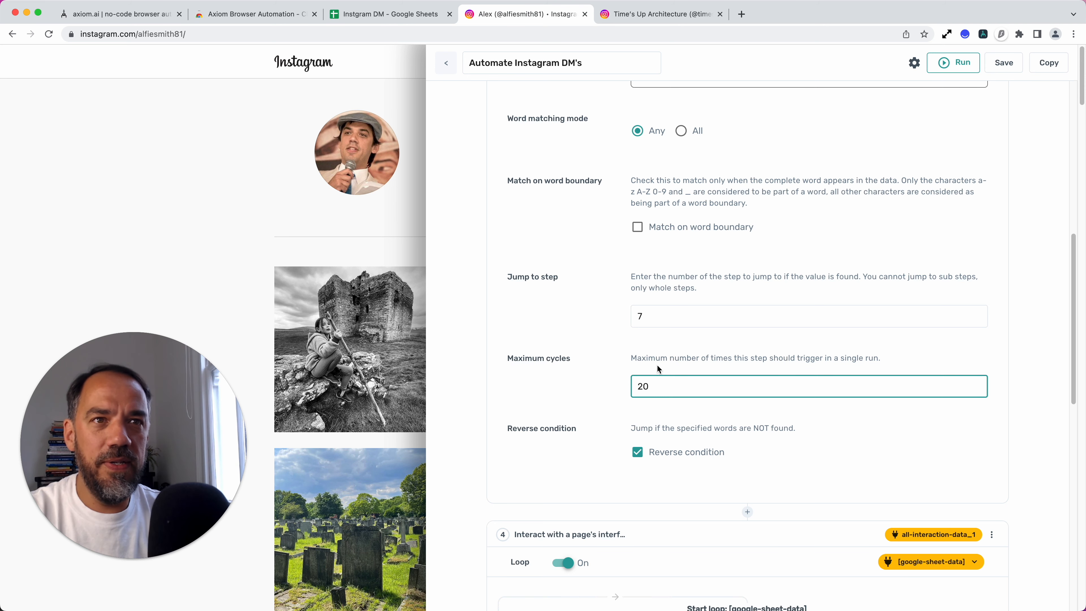
scroll(627, 405, "down", 2)
scroll(627, 404, "up", 4)
scroll(632, 415, "down", 2)
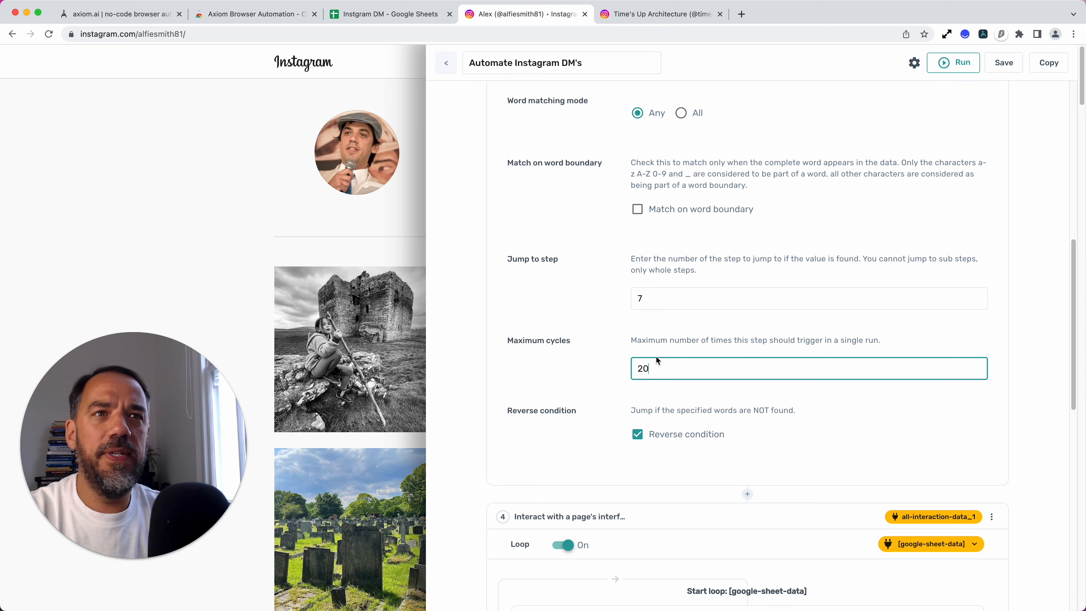
scroll(569, 427, "down", 2)
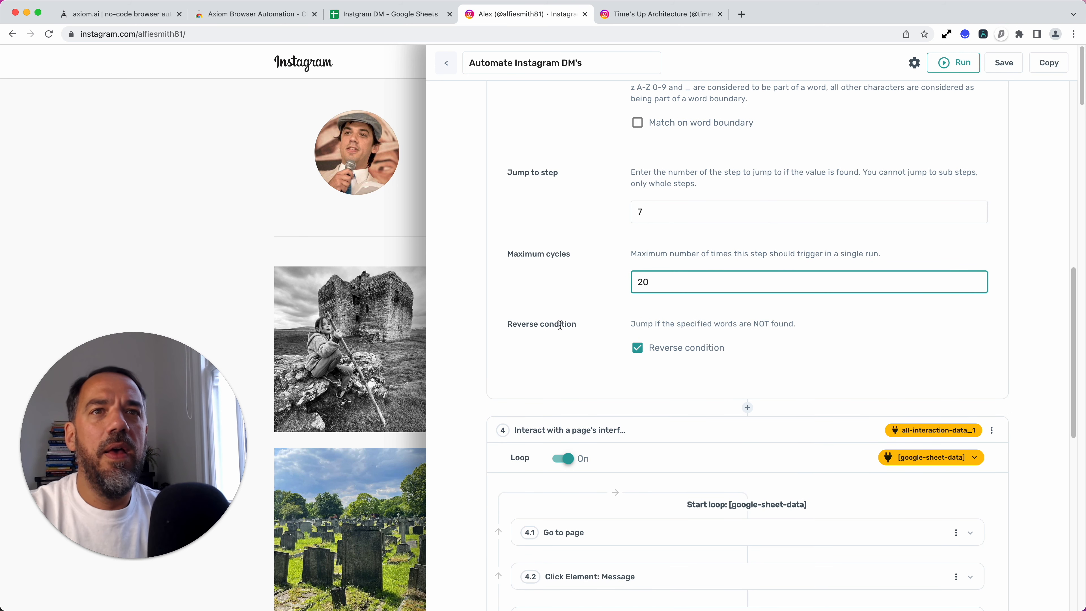
Toggle the reverse condition of conditional jump step 3 off and back on, and review it against the word to check.
left_click_drag(578, 325, 484, 319)
left_click(638, 350)
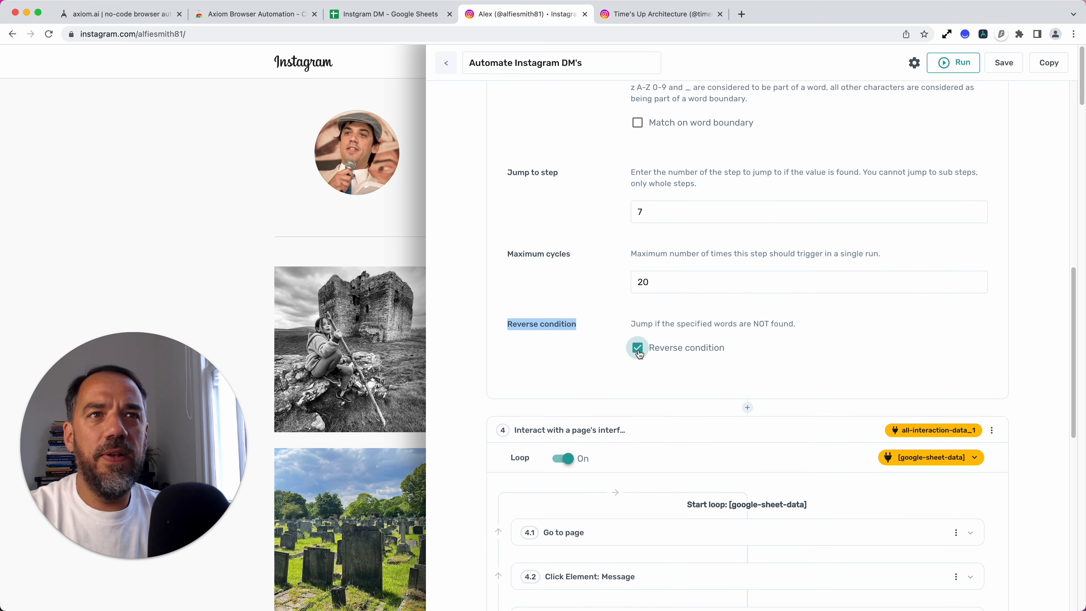
left_click(638, 349)
scroll(698, 349, "up", 6)
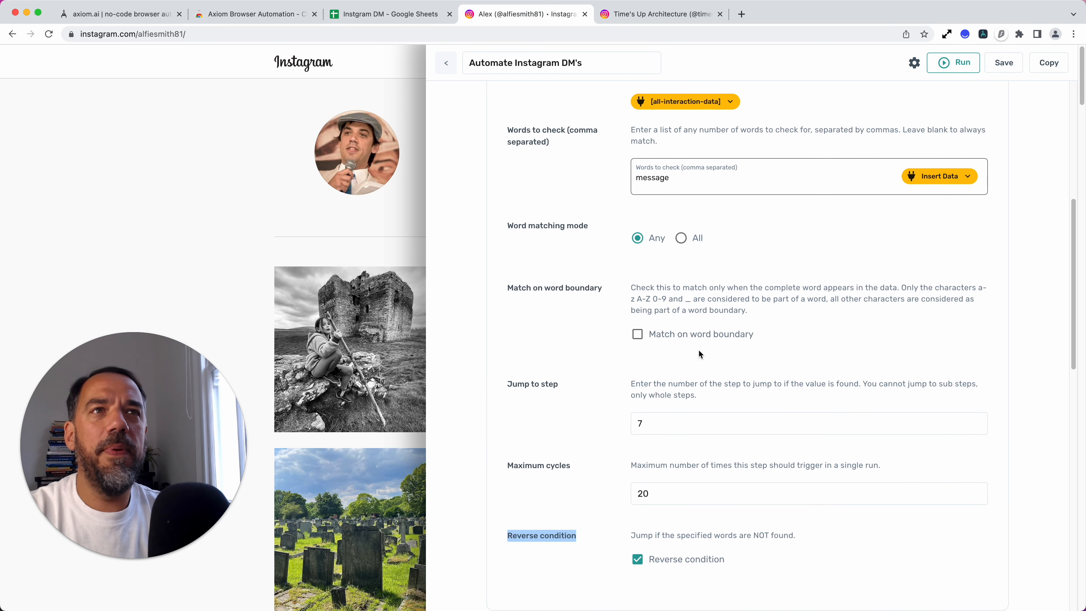
scroll(698, 351, "down", 2)
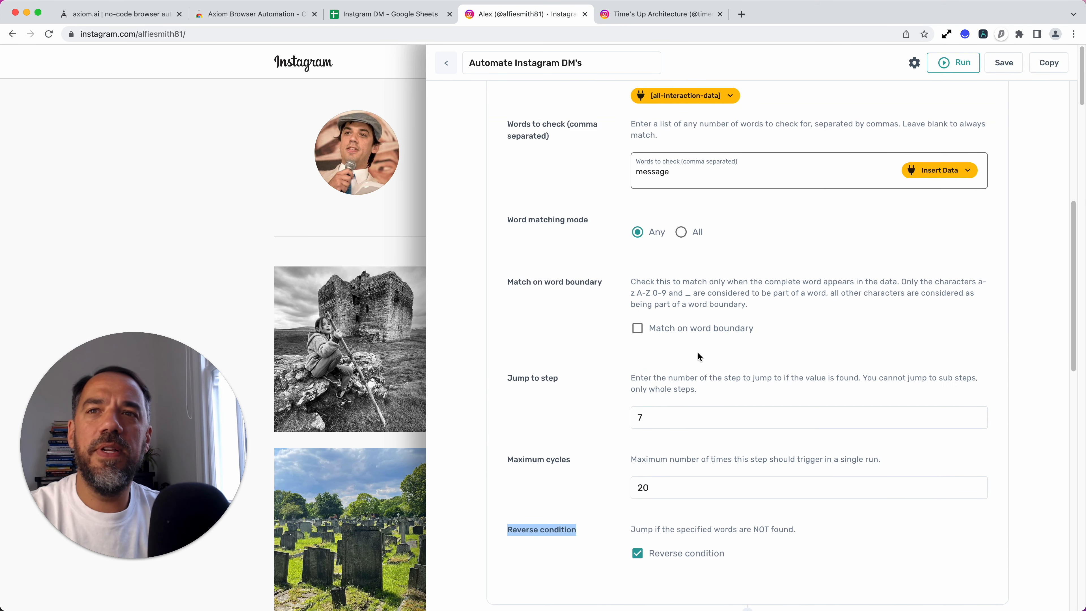
scroll(697, 367, "down", 3)
scroll(701, 333, "up", 10)
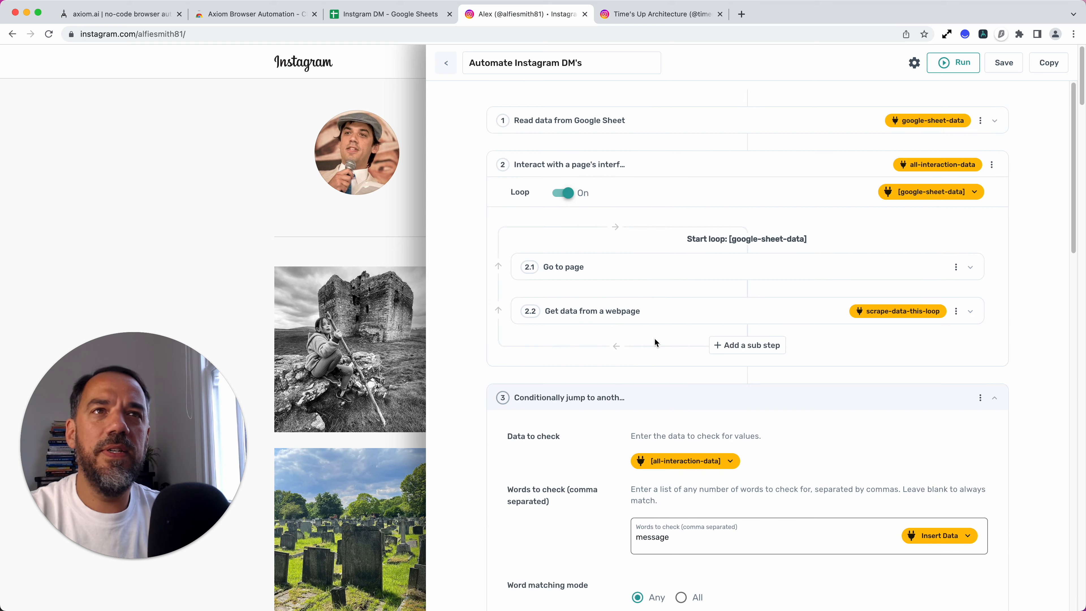
Collapse conditional jump step 3 and view the steps around it.
left_click(693, 394)
left_click(694, 395)
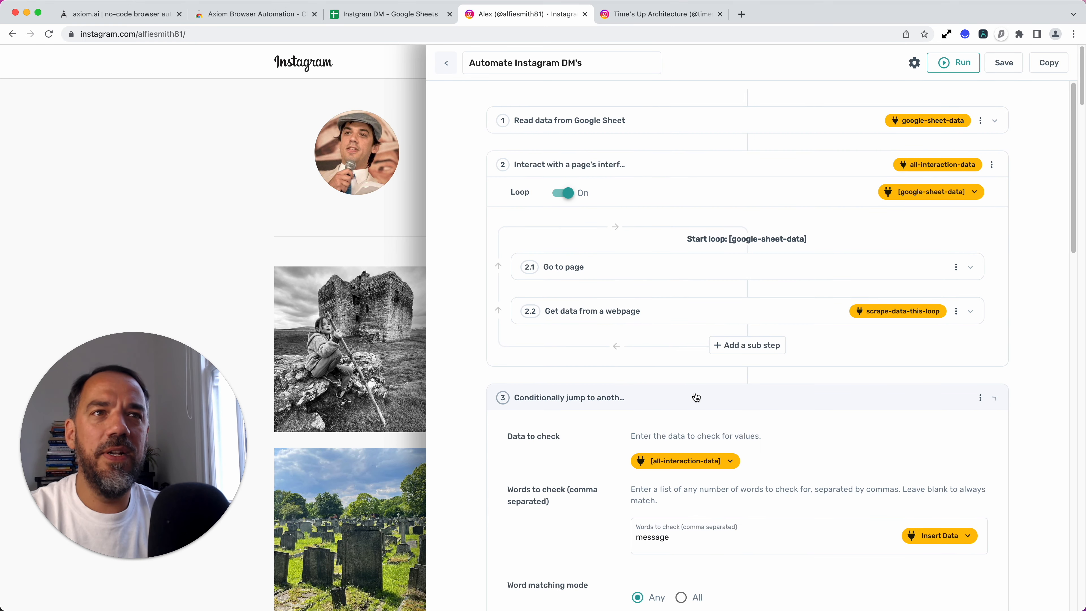
left_click(749, 403)
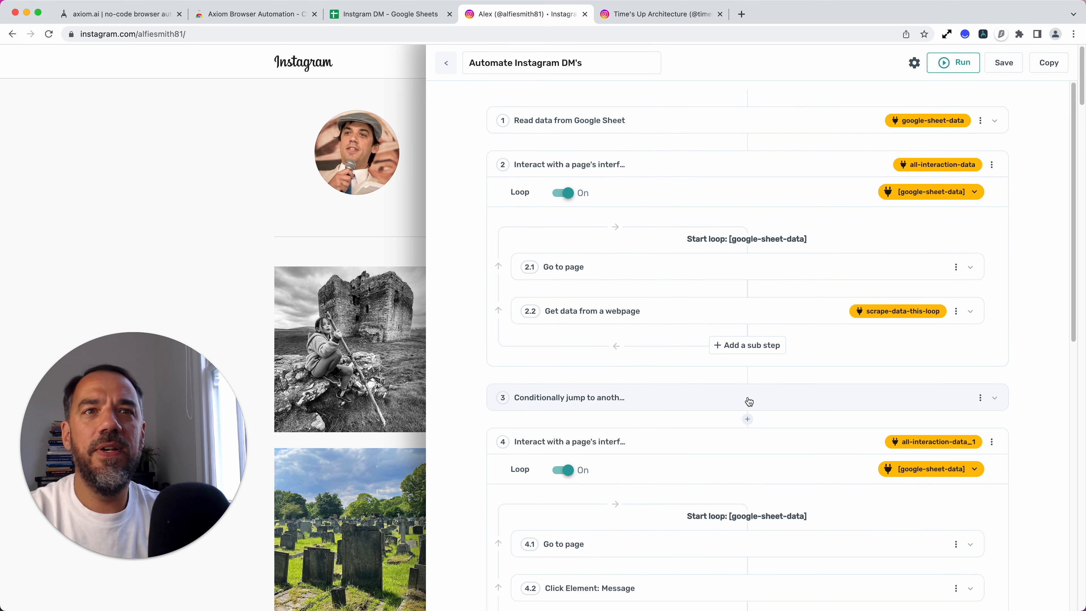
scroll(749, 401, "down", 2)
scroll(749, 401, "down", 1)
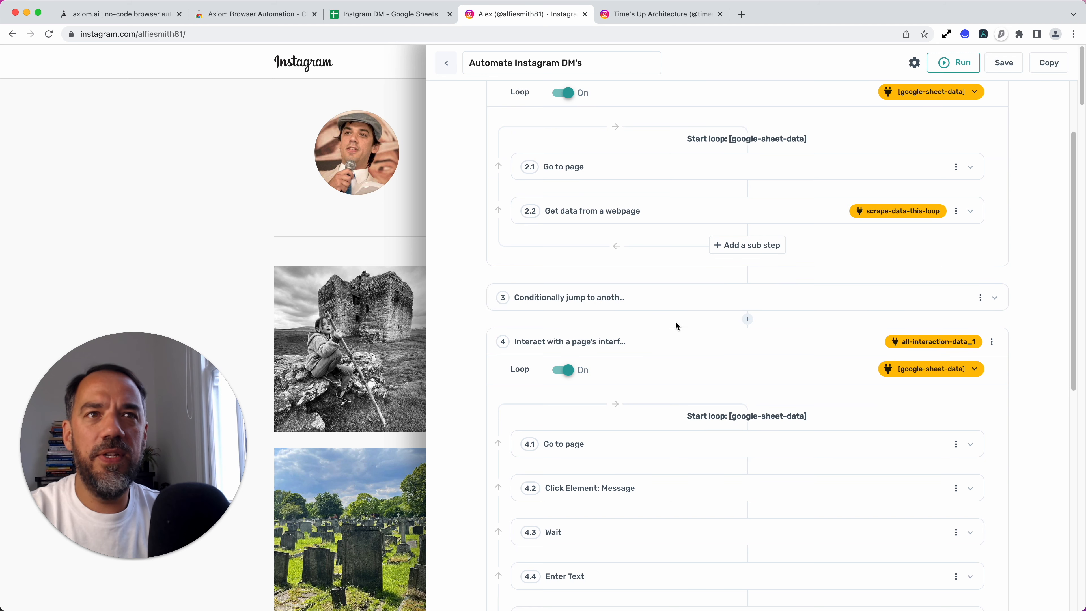
Reopen conditional jump step 3 to review its settings, and collapse it again.
left_click(679, 301)
scroll(674, 336, "down", 3)
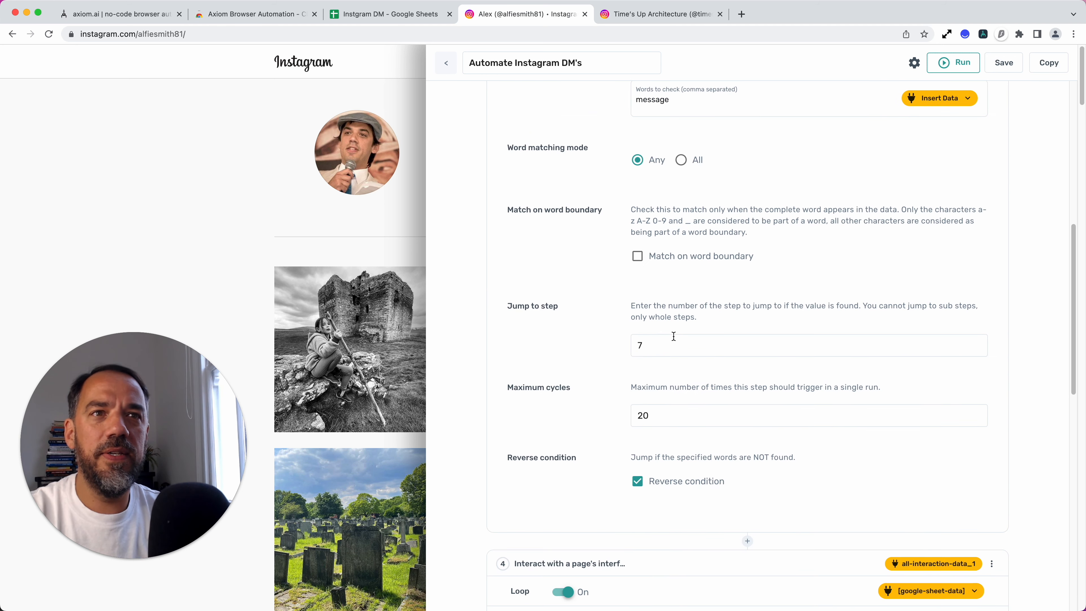
scroll(674, 326, "up", 5)
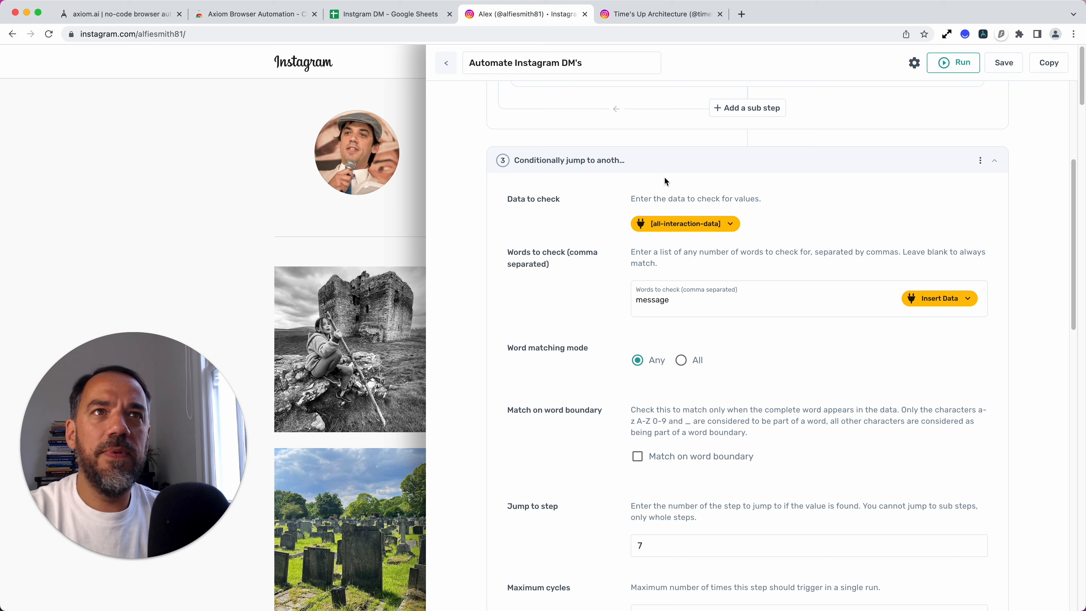
left_click(669, 165)
scroll(656, 355, "down", 1)
scroll(756, 257, "up", 1)
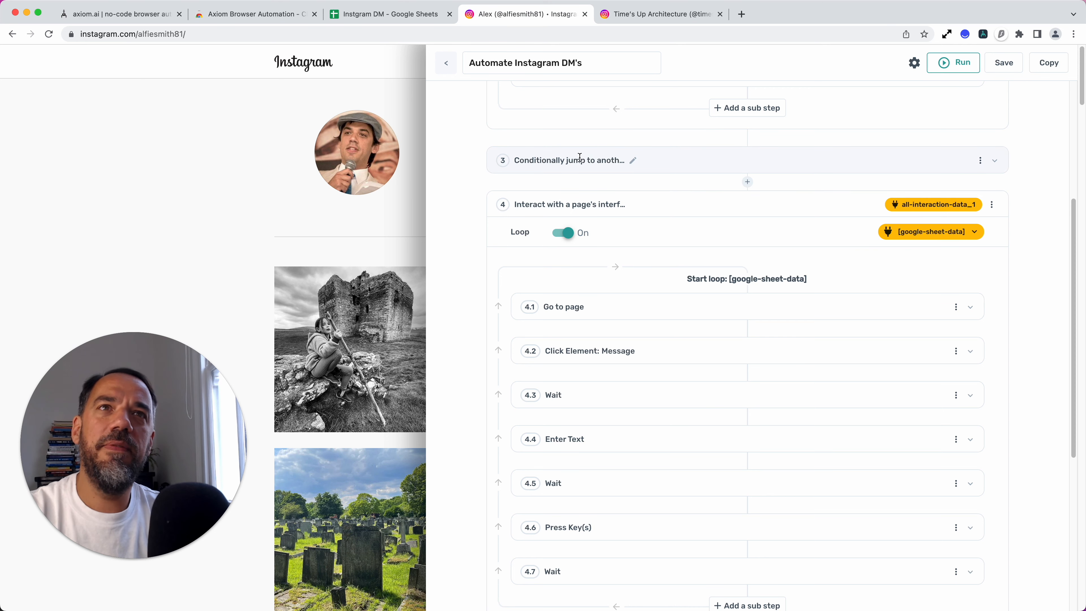
Label step 7, Write data to a Google Sheet, as "Not Sent" and collapse it.
scroll(642, 174, "down", 4)
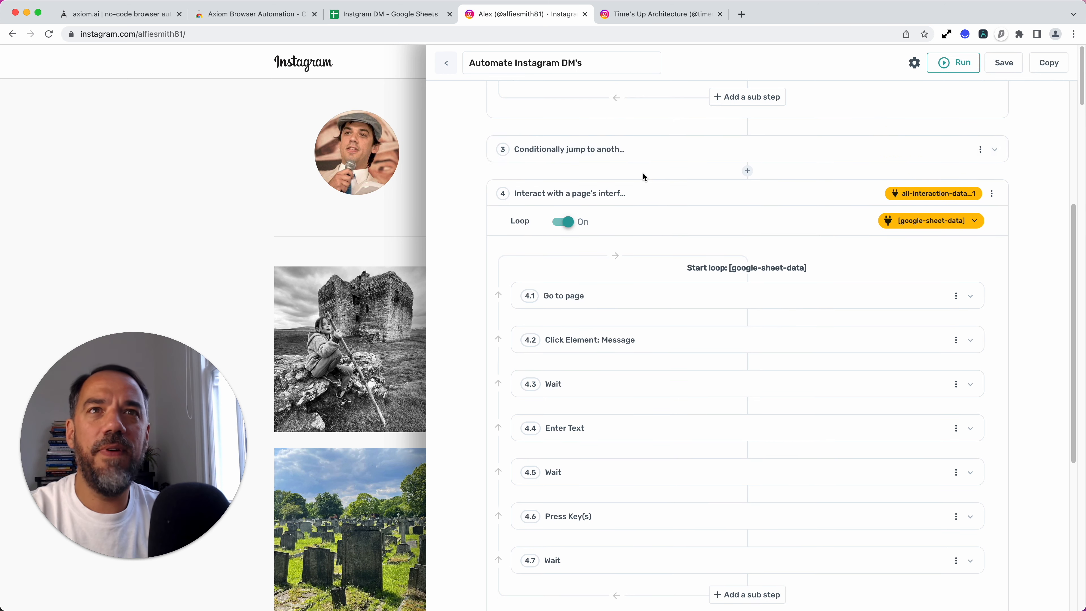
scroll(639, 205, "down", 8)
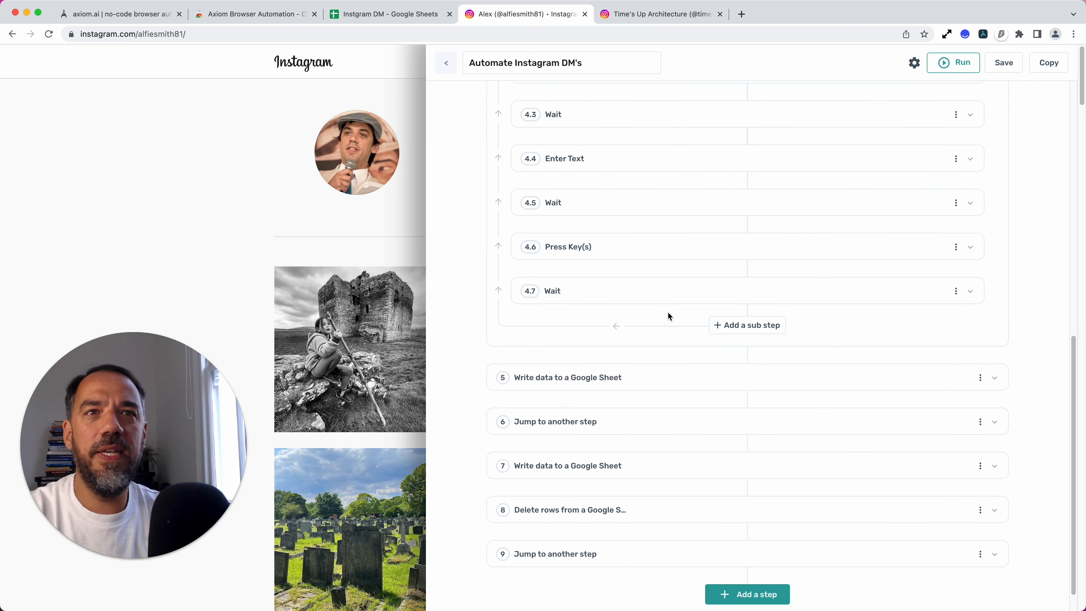
scroll(671, 316, "down", 2)
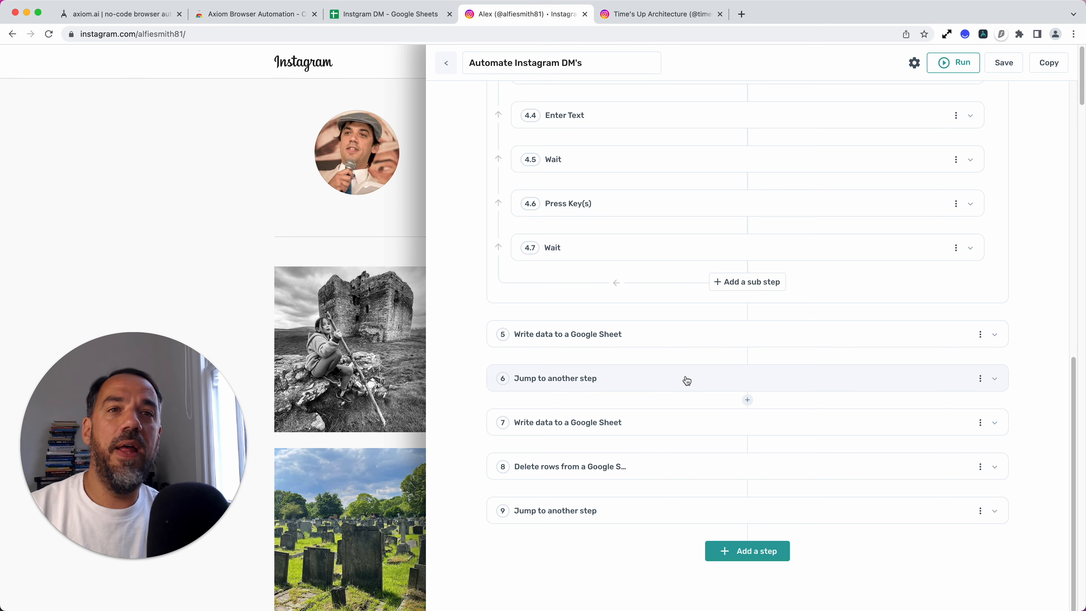
left_click(671, 424)
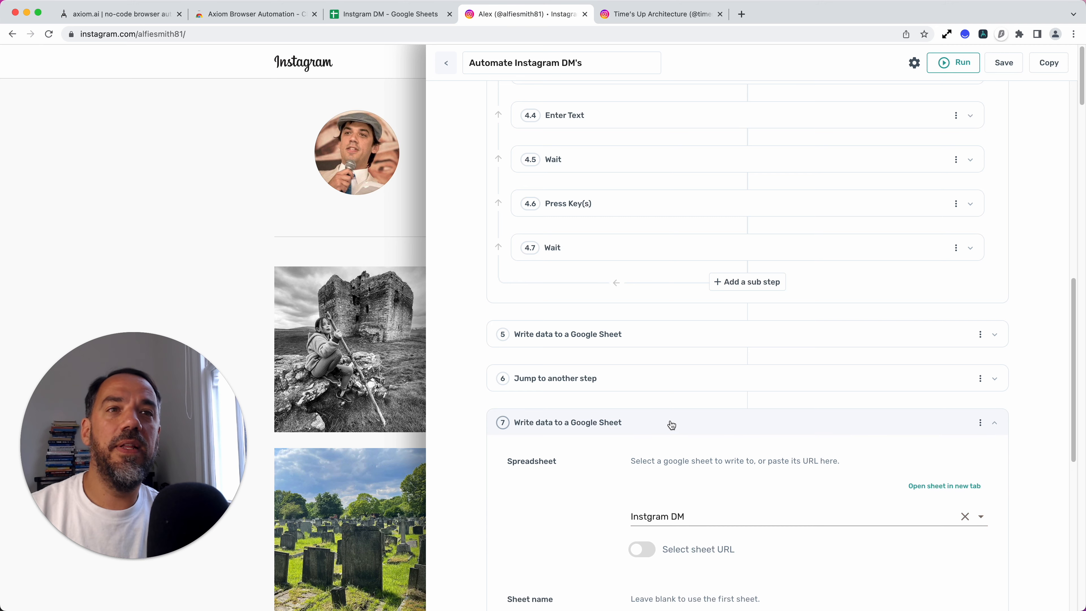
scroll(672, 424, "down", 2)
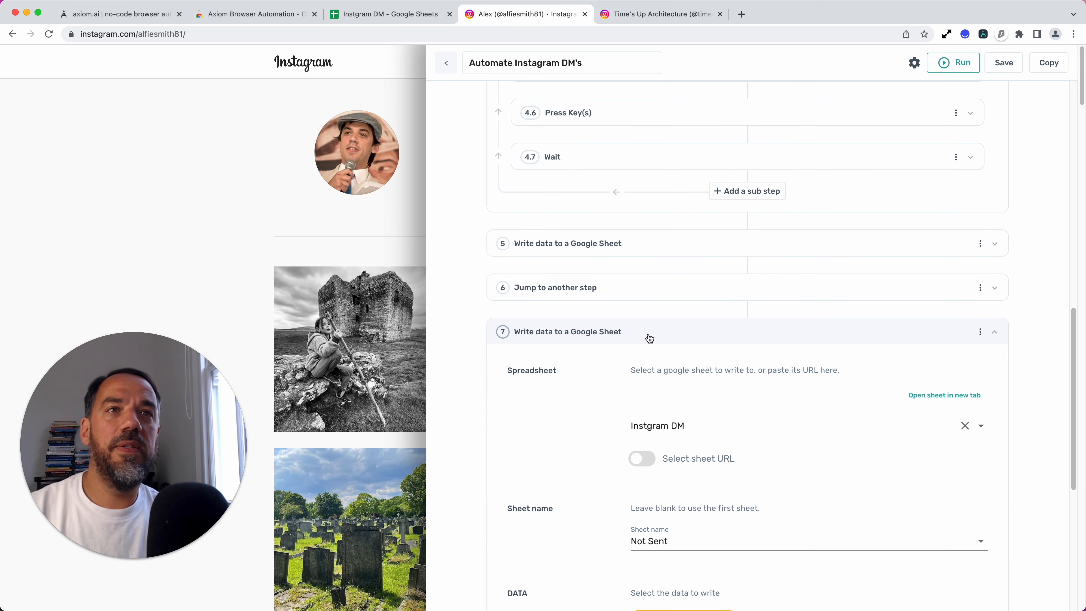
triple_click(578, 332)
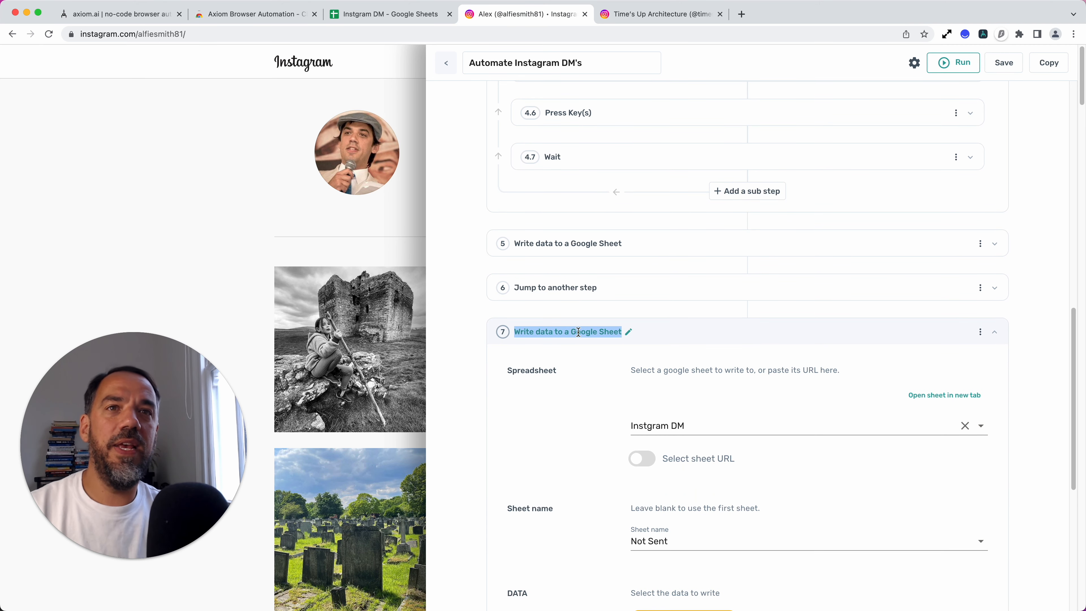
type("Not Sent")
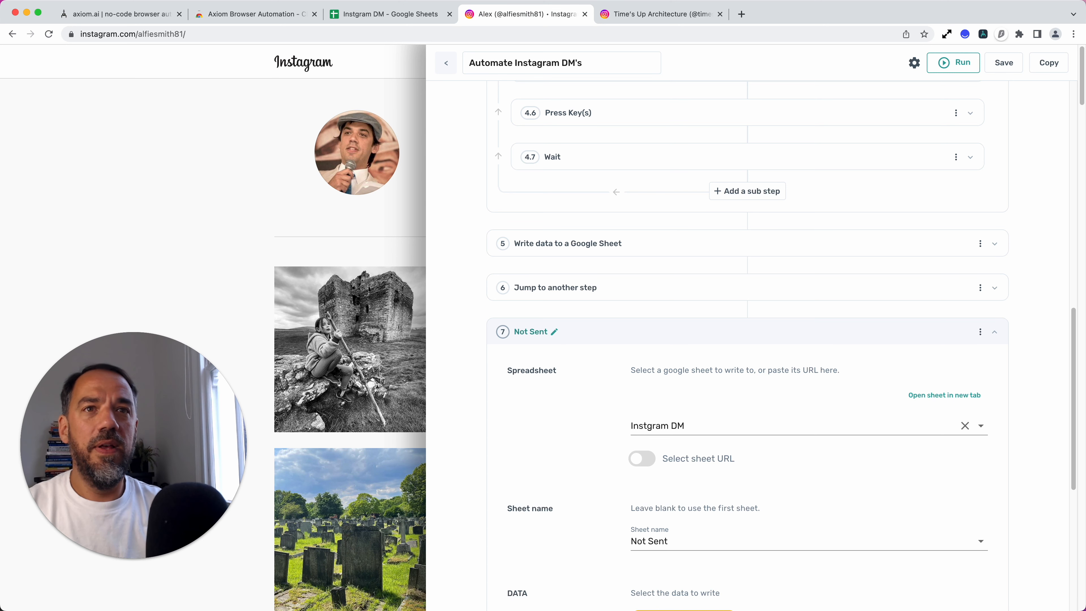
left_click(624, 336)
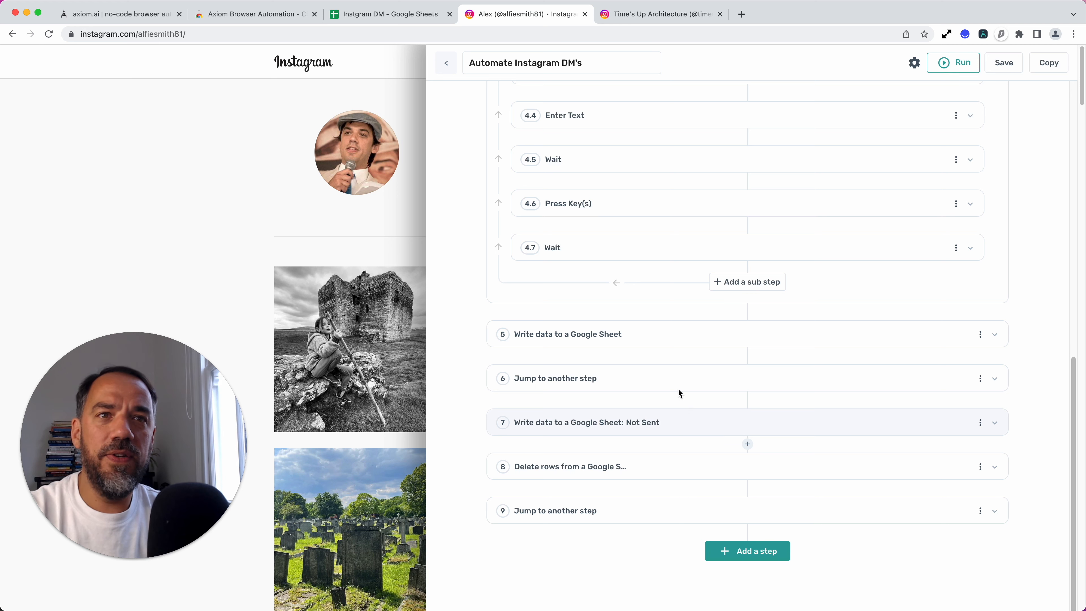
Look inside step 8, which deletes rows from the Google Sheet, collapse it, and review the path back to the workflow's start.
scroll(594, 400, "up", 8)
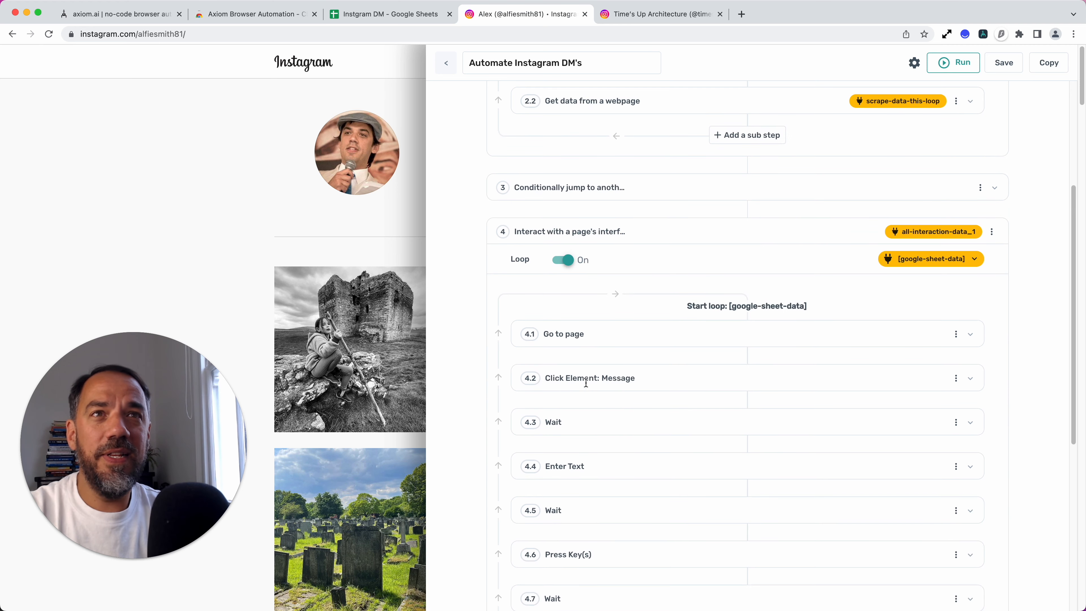
scroll(562, 368, "down", 8)
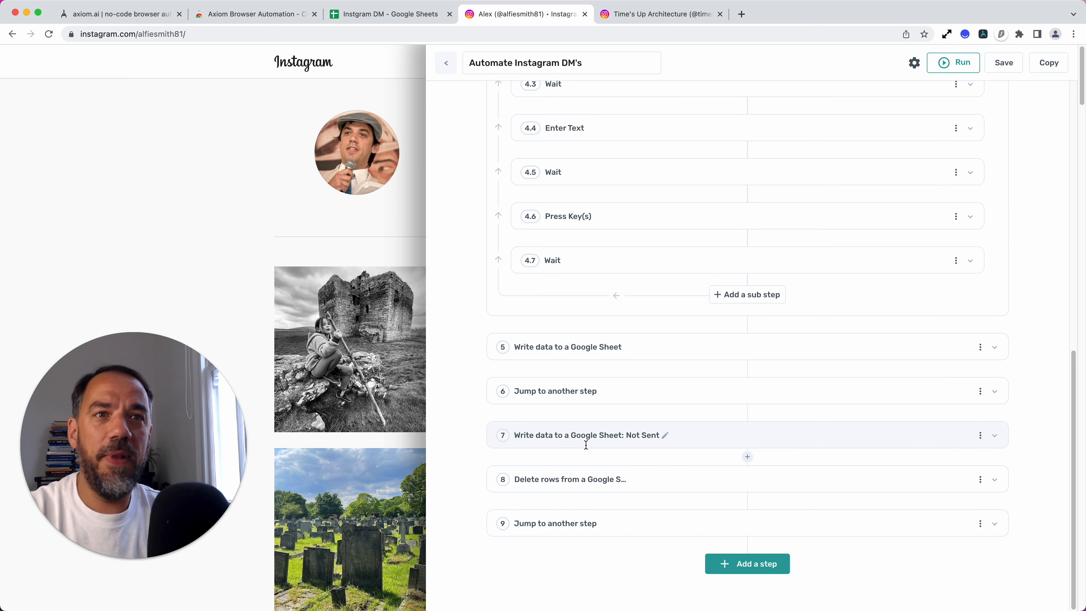
left_click(672, 479)
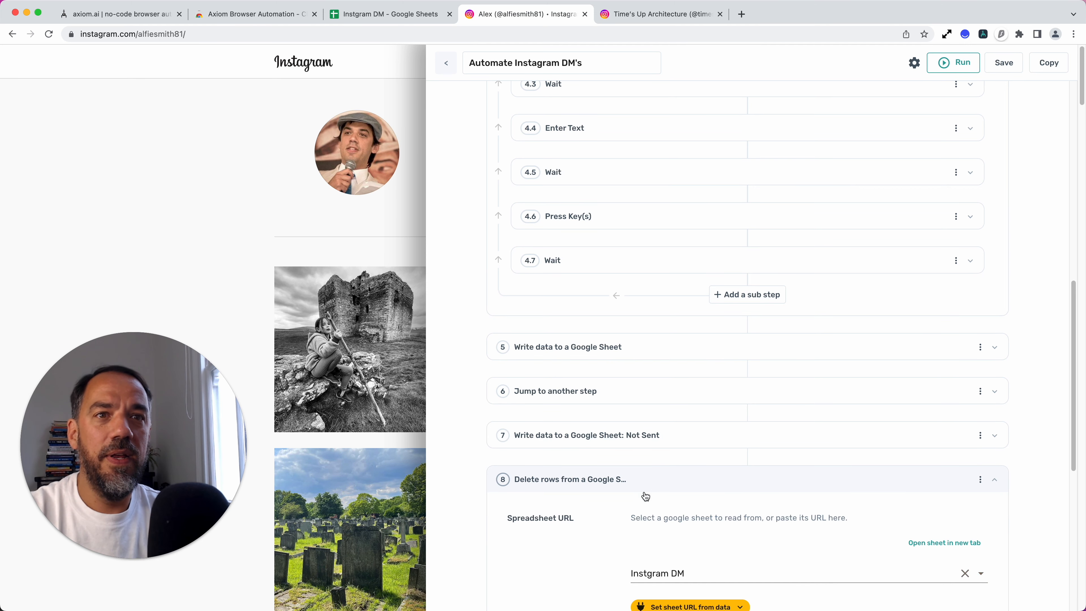
scroll(646, 489, "down", 1)
left_click(652, 462)
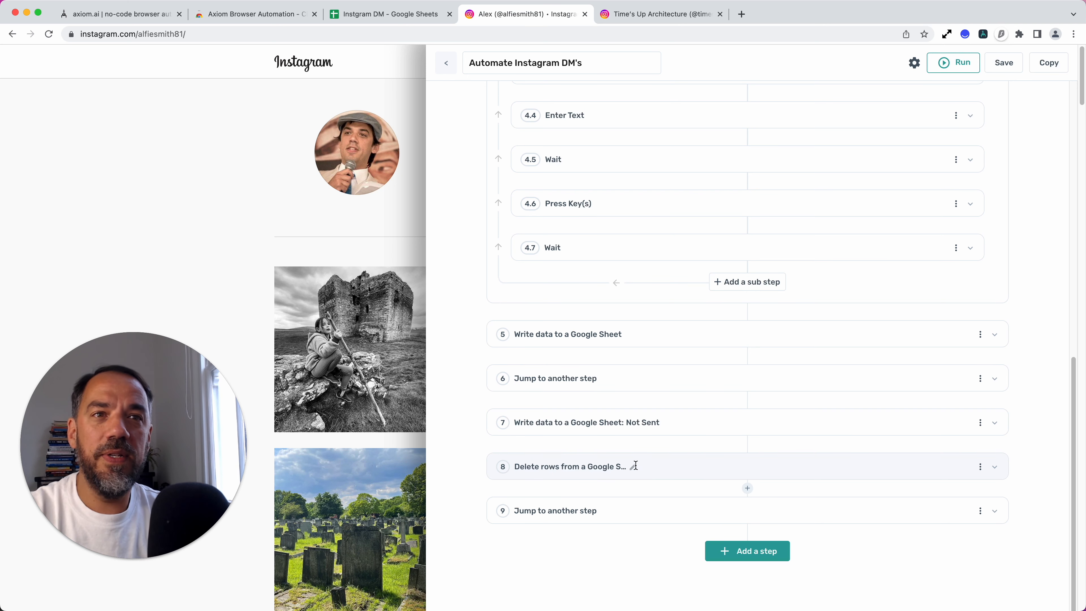
scroll(657, 465, "up", 1)
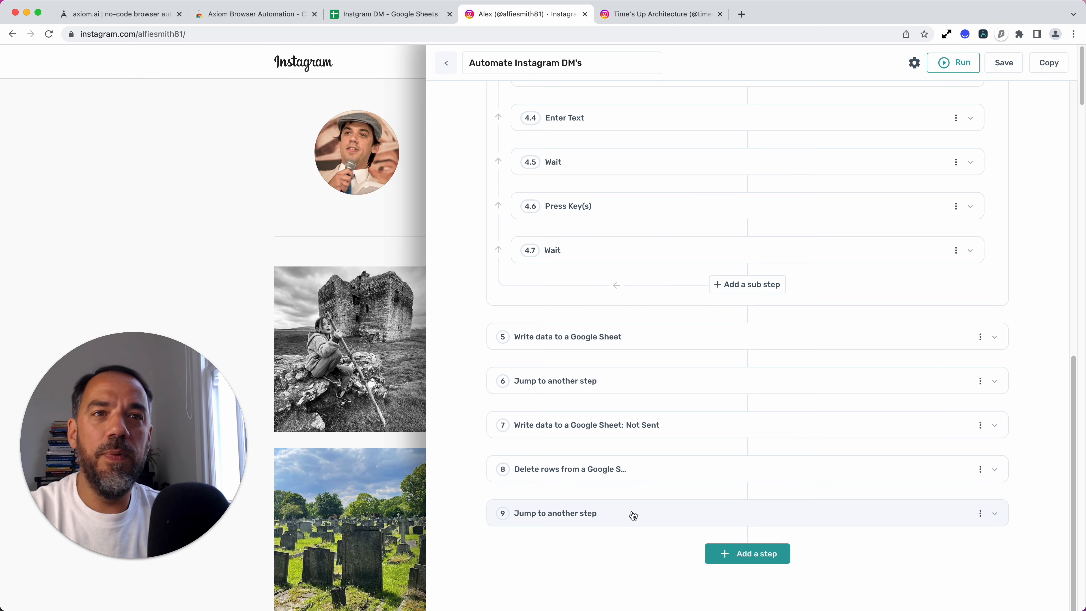
scroll(747, 228, "up", 15)
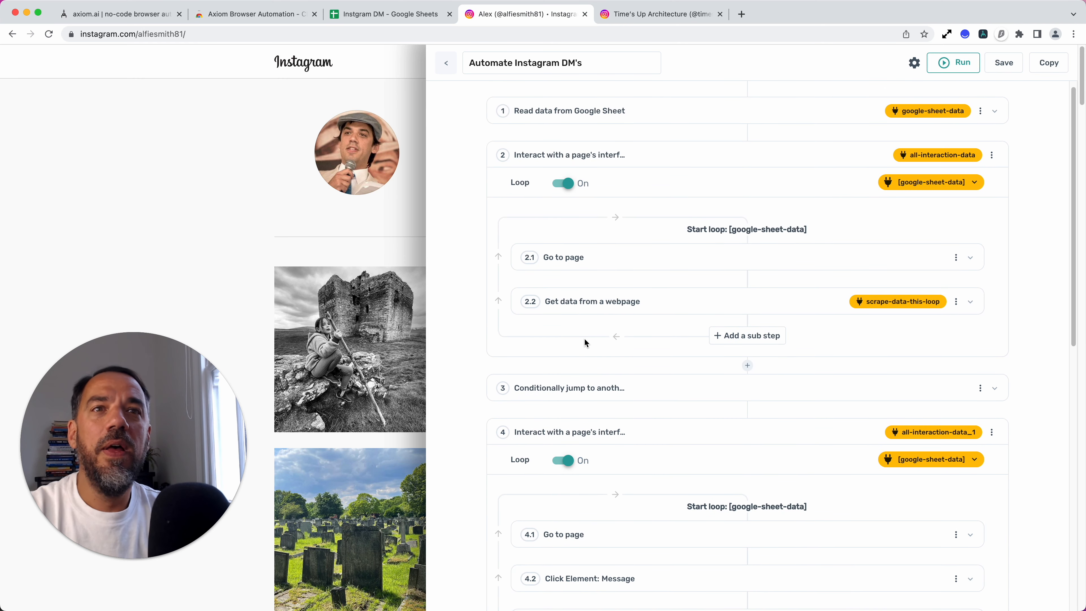
Review the sub-steps of looped step 4, look inside 4.1, Go to page, at its URL data, and collapse it.
scroll(568, 421, "down", 3)
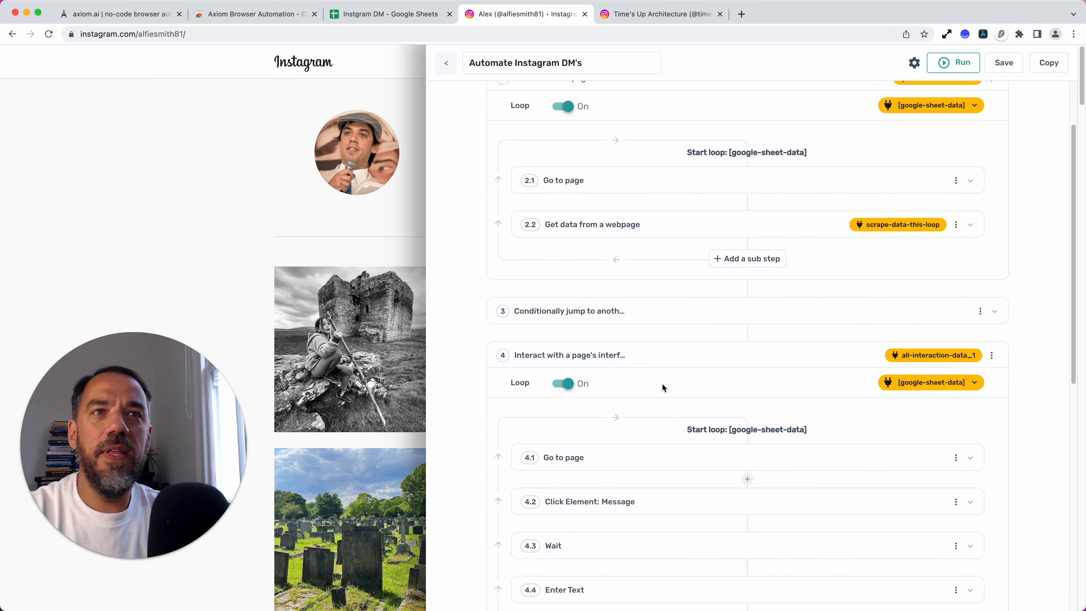
scroll(662, 383, "down", 2)
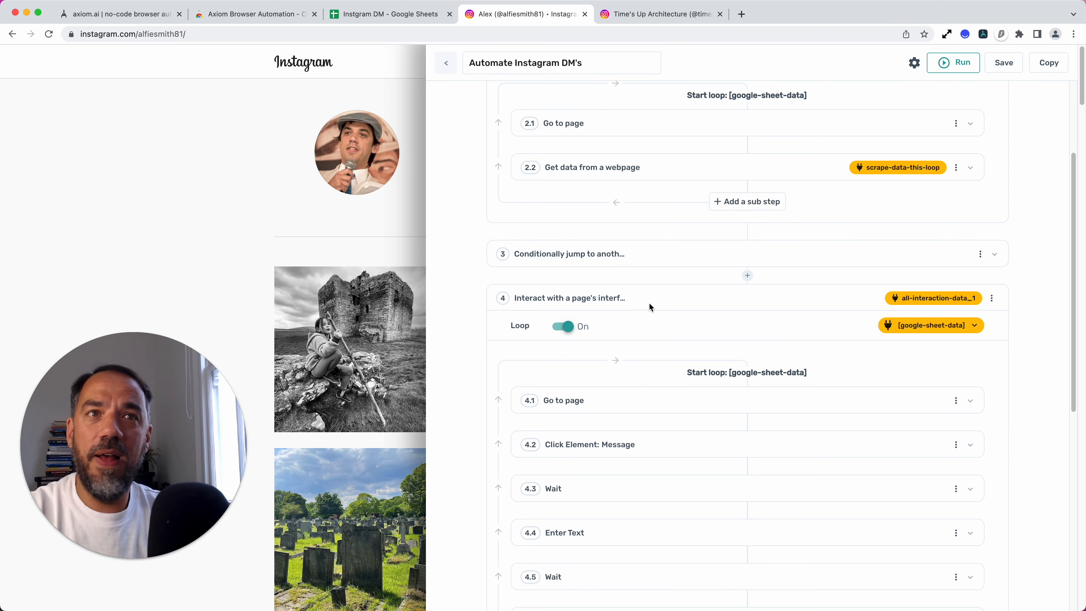
scroll(653, 358, "down", 5)
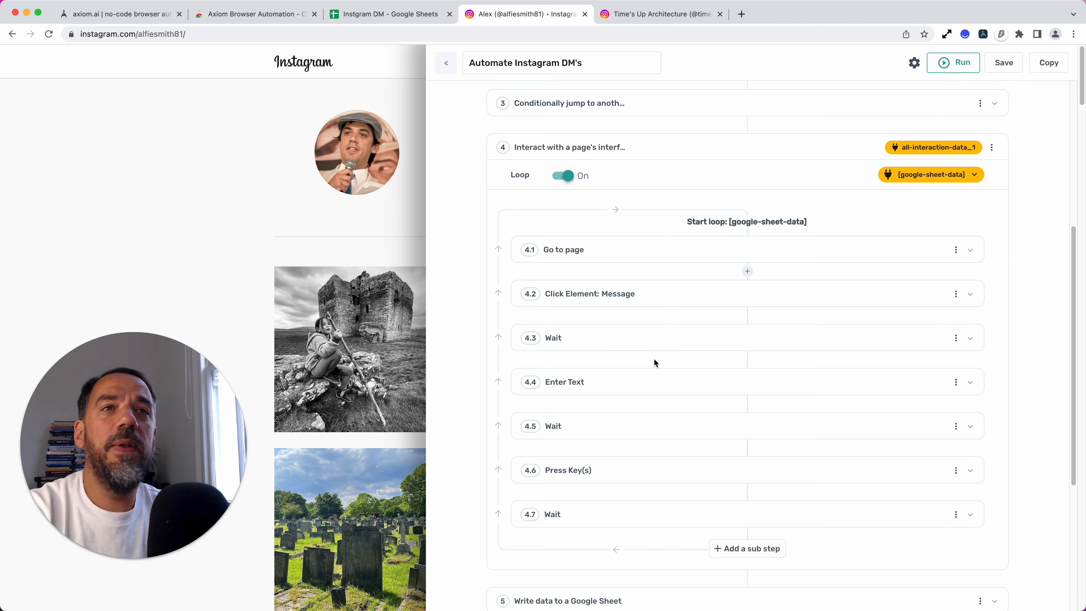
scroll(654, 359, "up", 1)
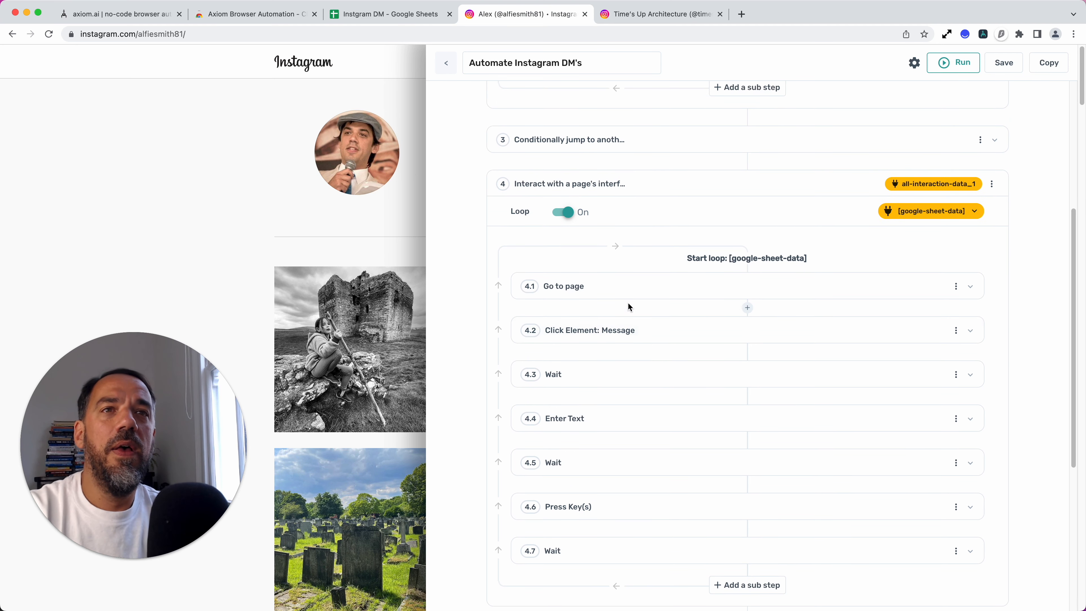
left_click(630, 292)
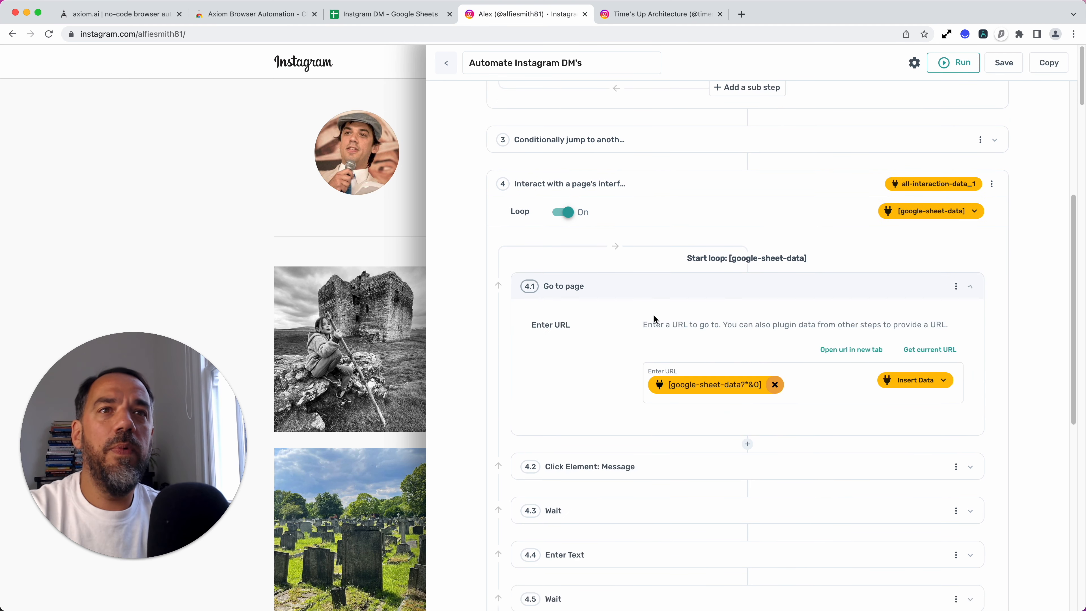
left_click(662, 287)
left_click(657, 293)
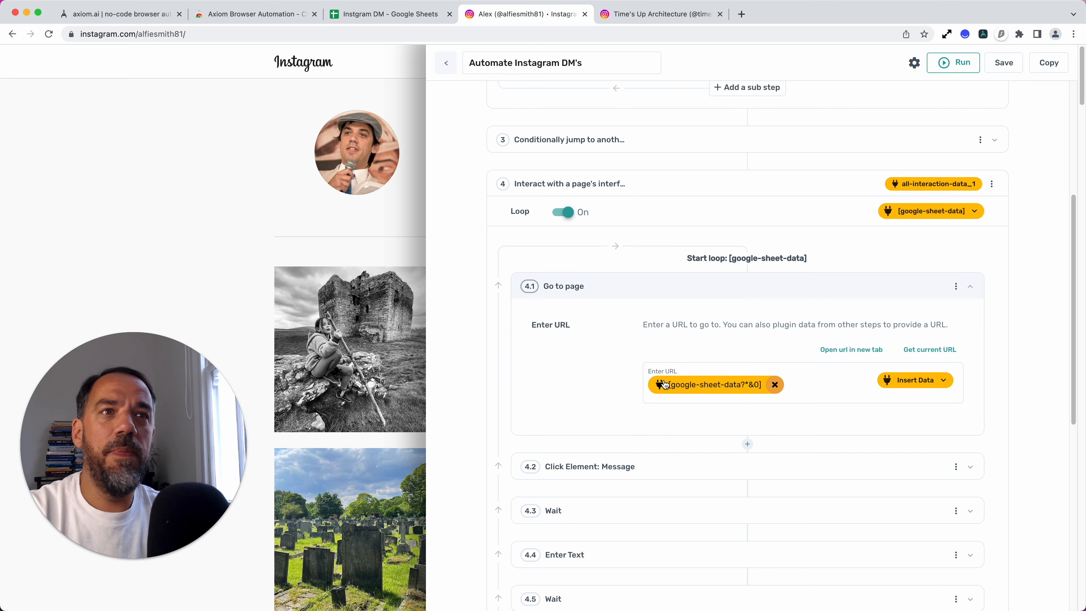
left_click(703, 284)
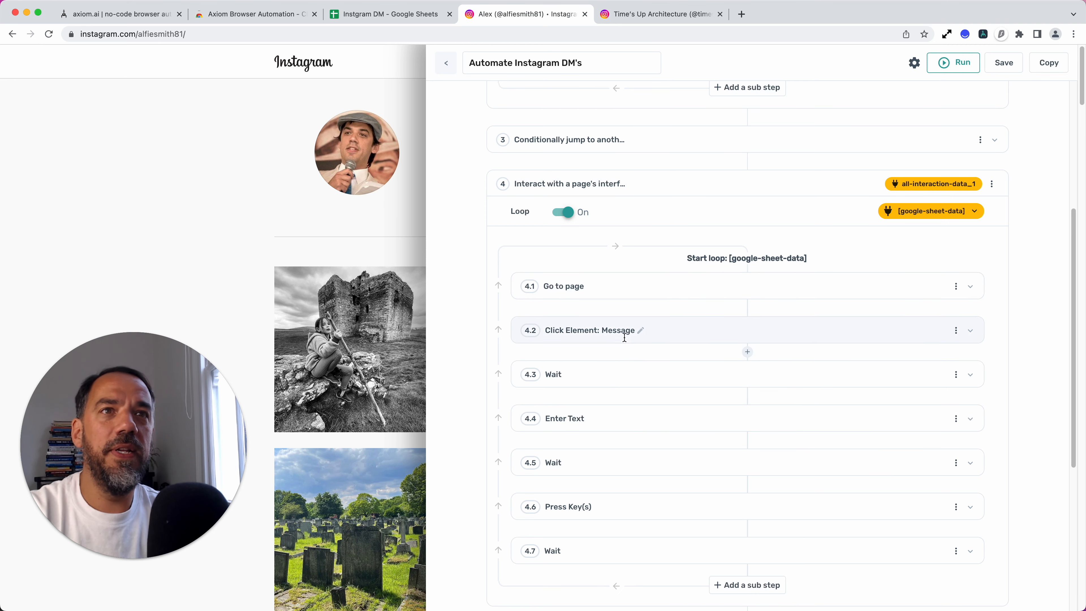
Look inside sub-step 4.2, Click Element: Message, and briefly view the list of sub-steps that can be added before it.
scroll(623, 338, "down", 3)
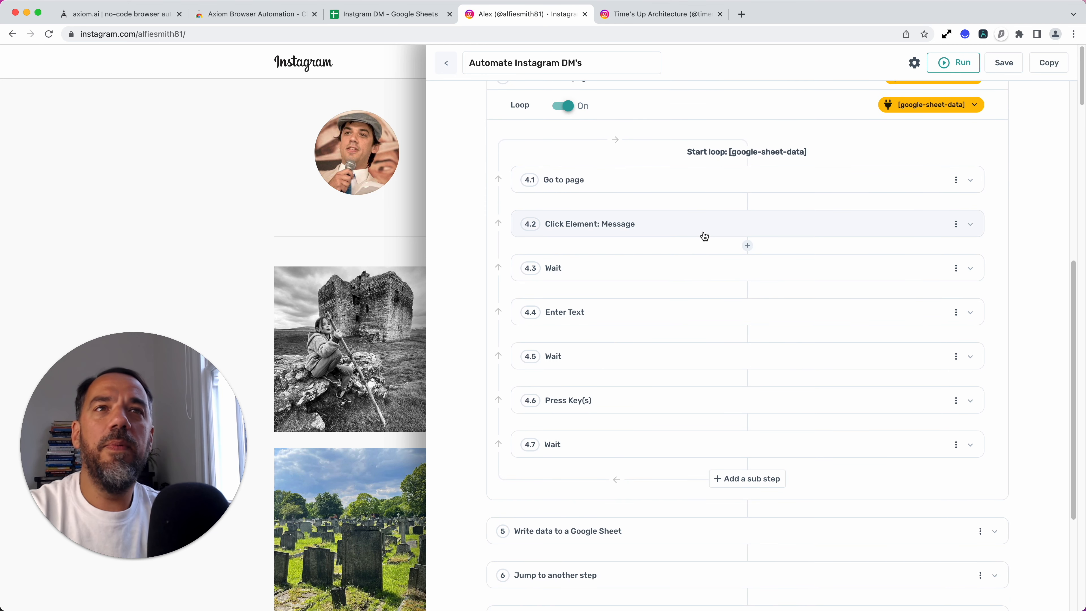
left_click(705, 236)
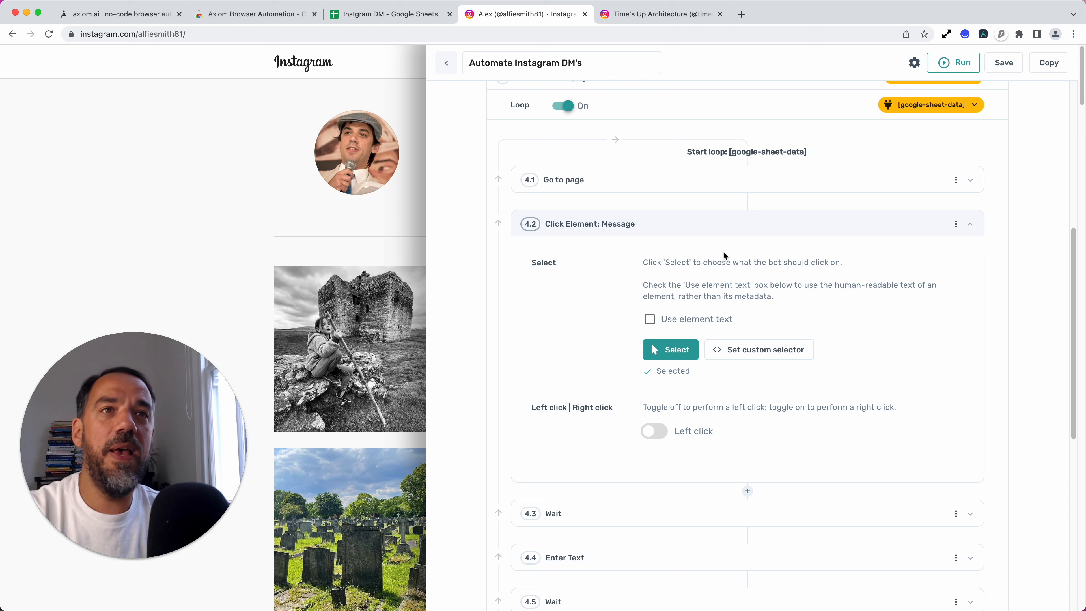
left_click(746, 202)
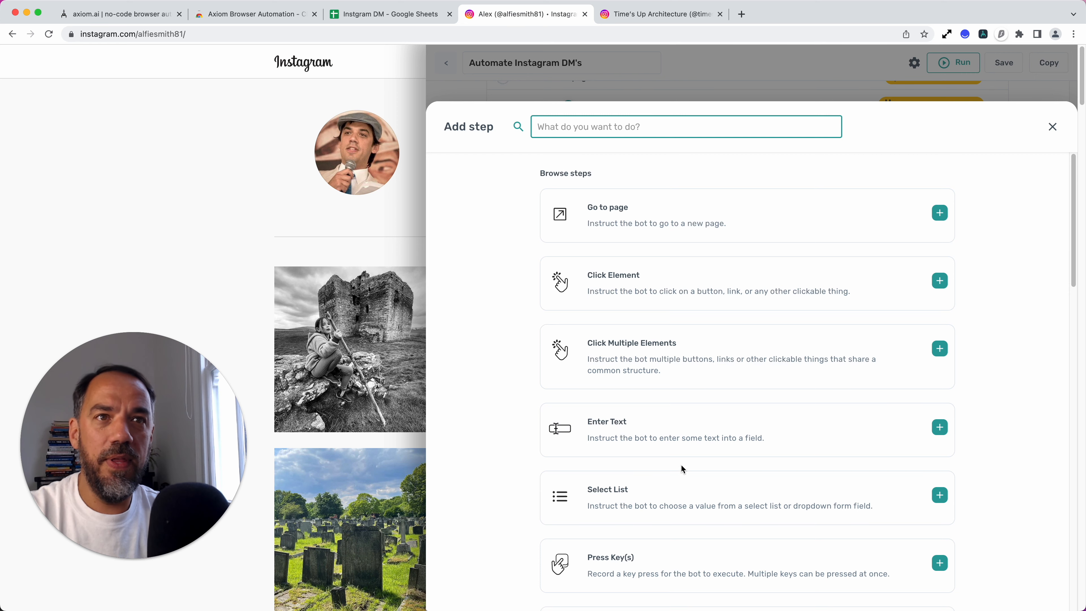
left_click(1052, 128)
View the list of main steps that can be added between steps 4 and 5, and close it.
scroll(714, 150, "down", 5)
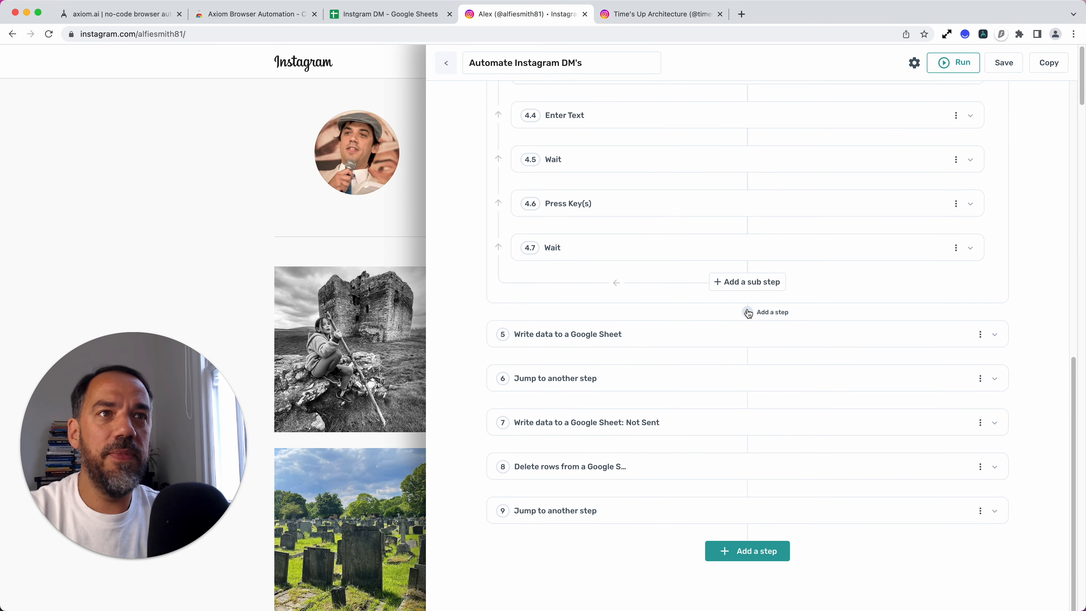
left_click(749, 312)
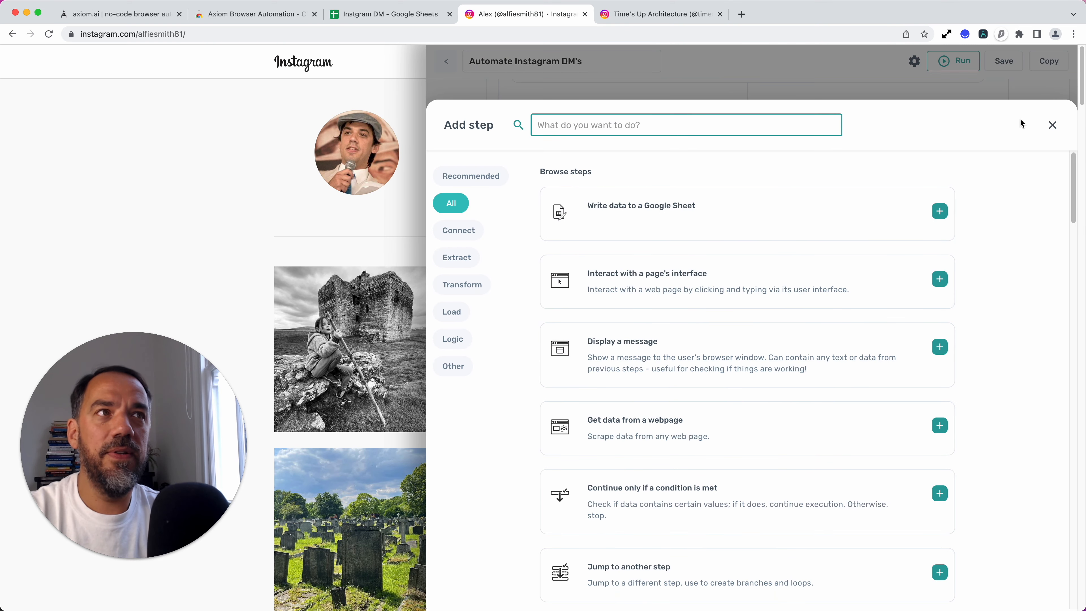
left_click(1052, 125)
Browse the sub-steps that can be added between 4.1, Go to page, and 4.2, Click Element, and close the list.
scroll(791, 274, "up", 4)
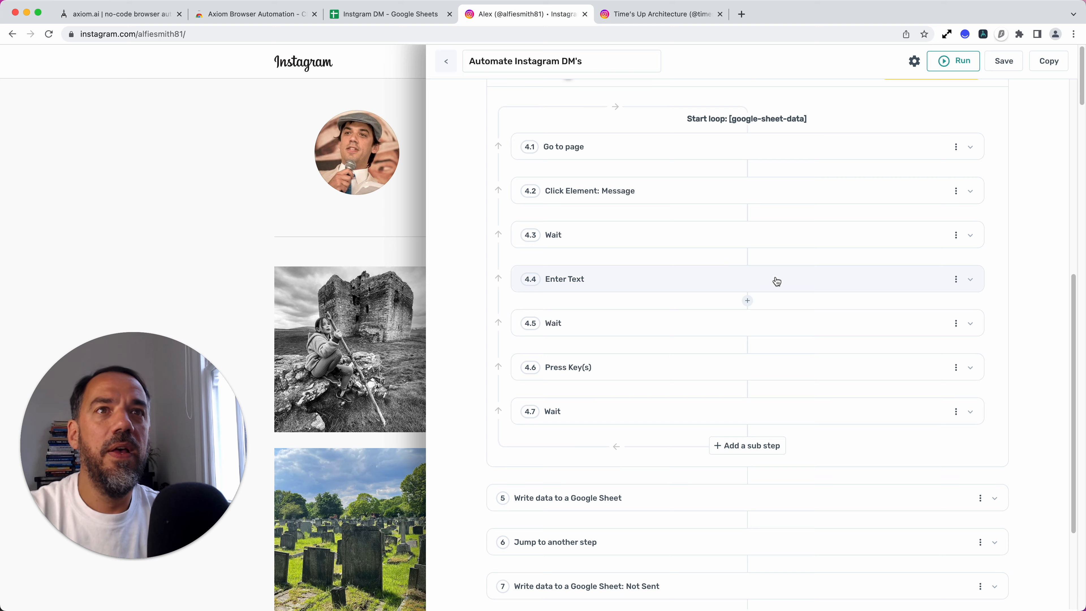
scroll(777, 281, "up", 2)
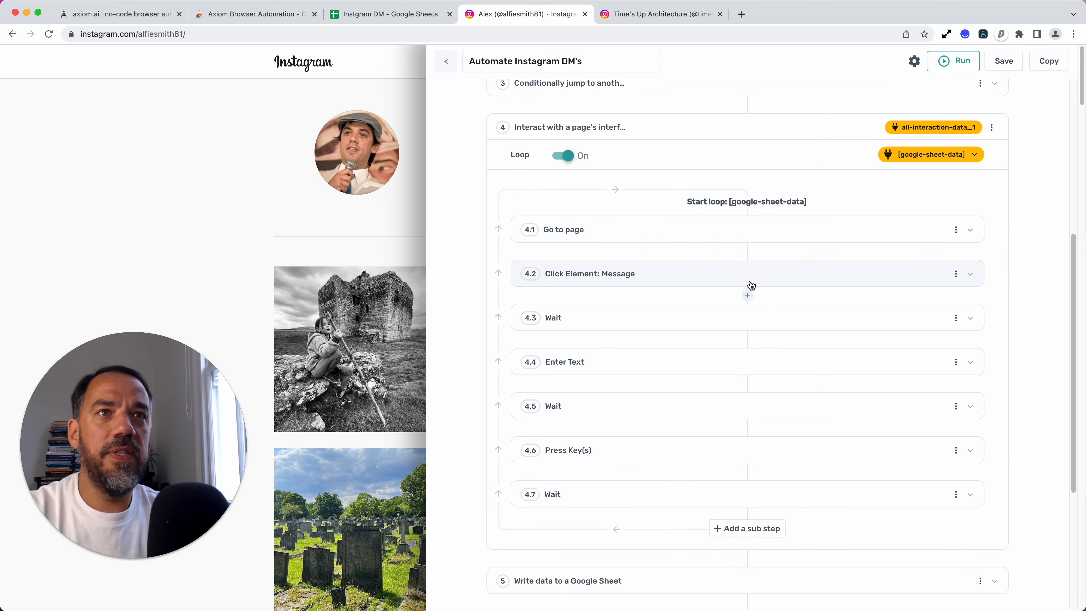
left_click(748, 251)
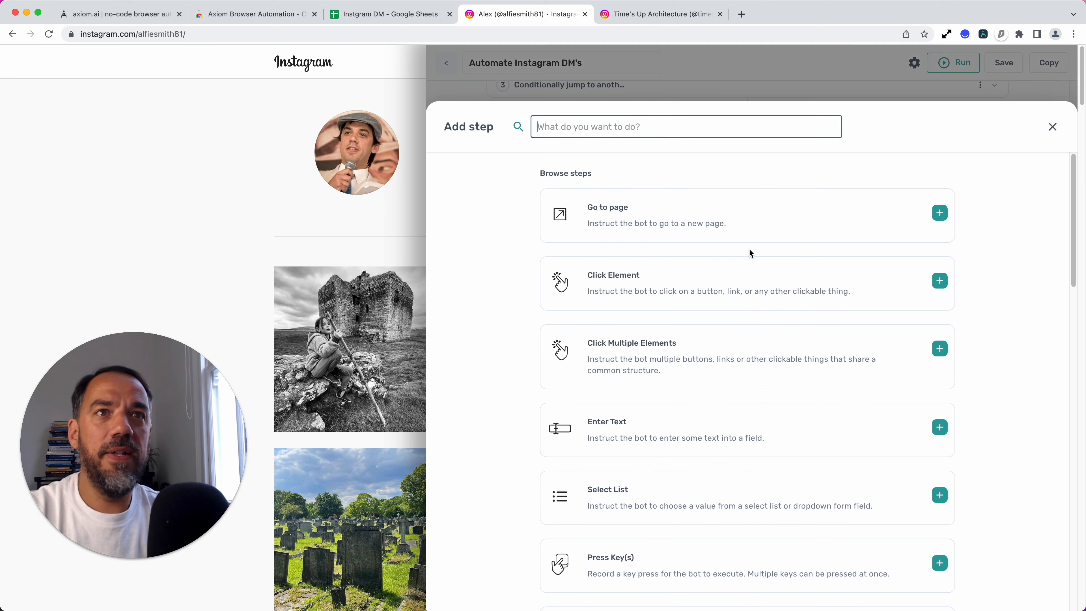
scroll(668, 449, "down", 2)
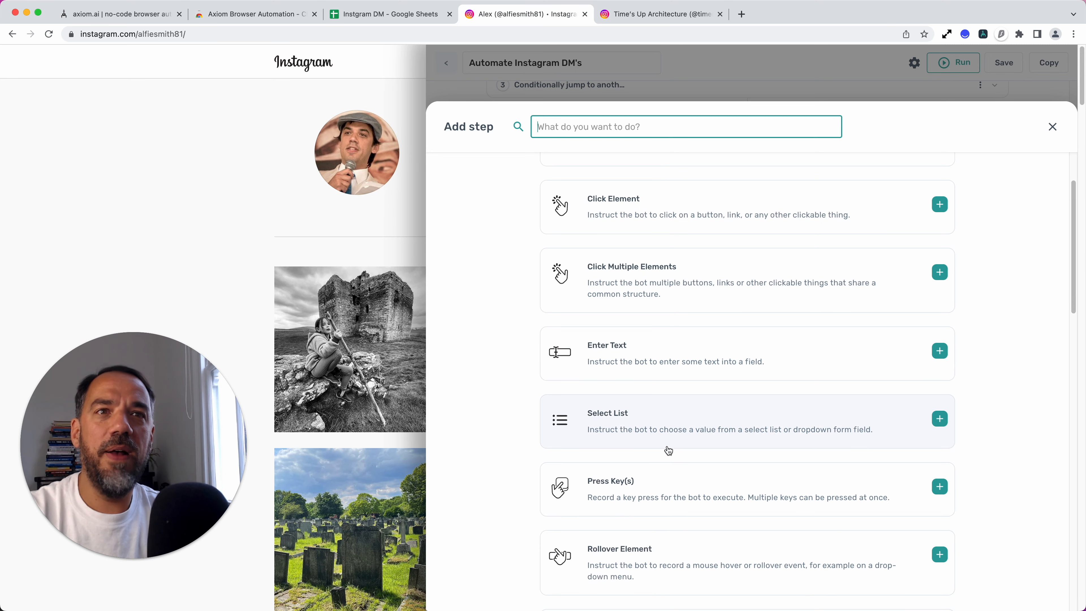
scroll(669, 449, "down", 3)
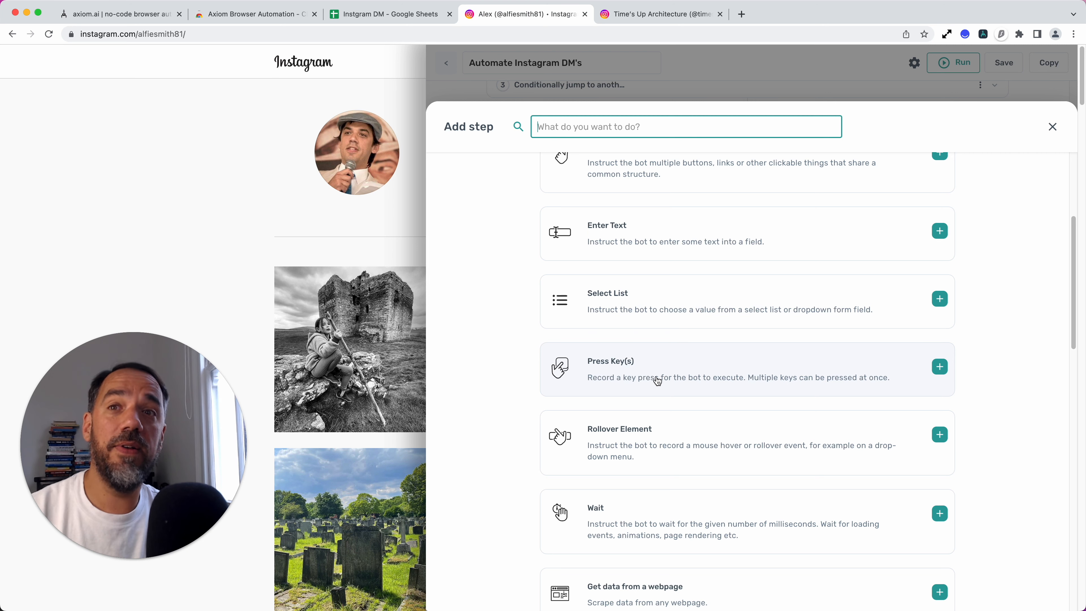
scroll(657, 381, "up", 2)
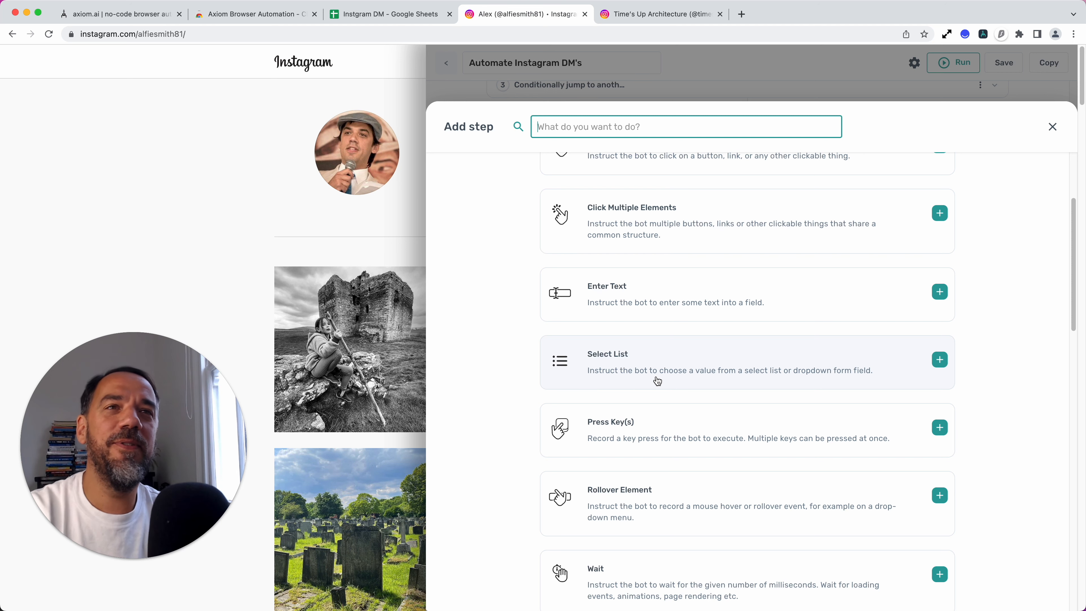
scroll(667, 372, "up", 4)
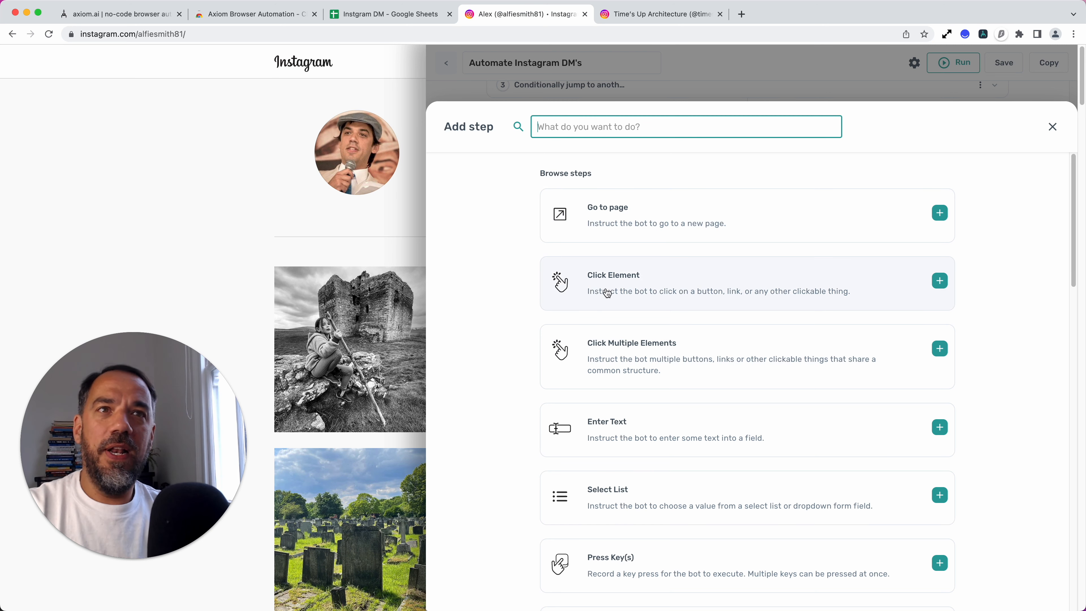
left_click(1052, 126)
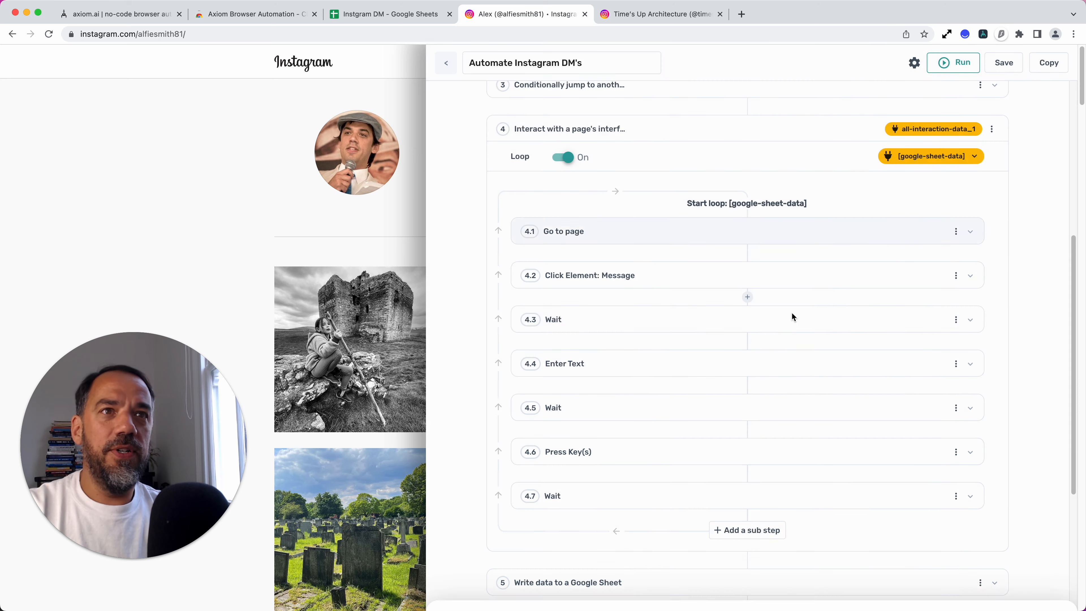
Select the profile's Message button as the target of sub-step 4.2, have it clicked right away, and collapse the sub-step.
left_click(742, 279)
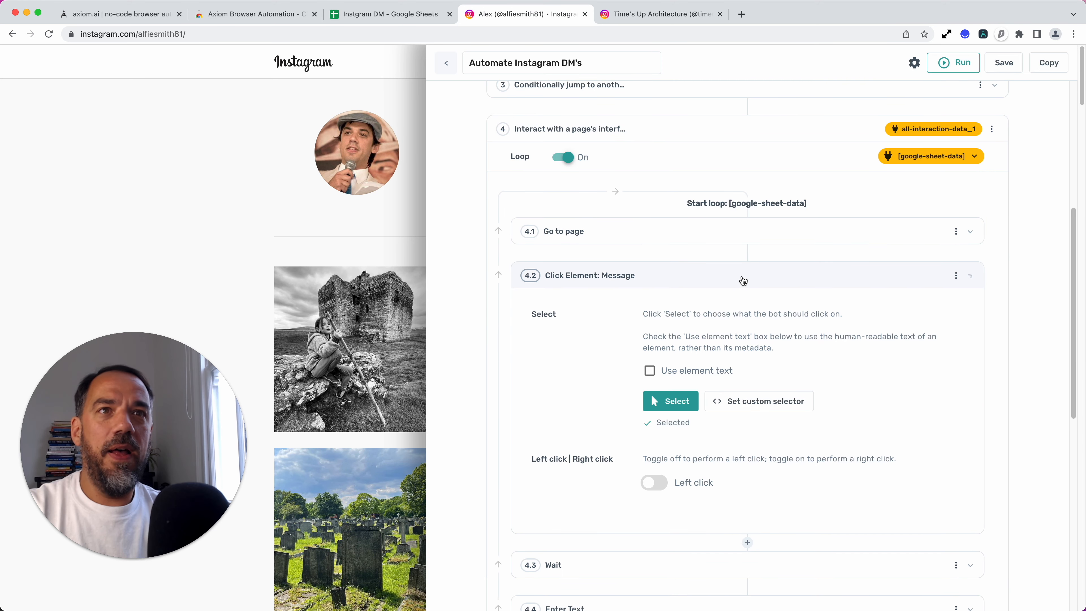
left_click(669, 400)
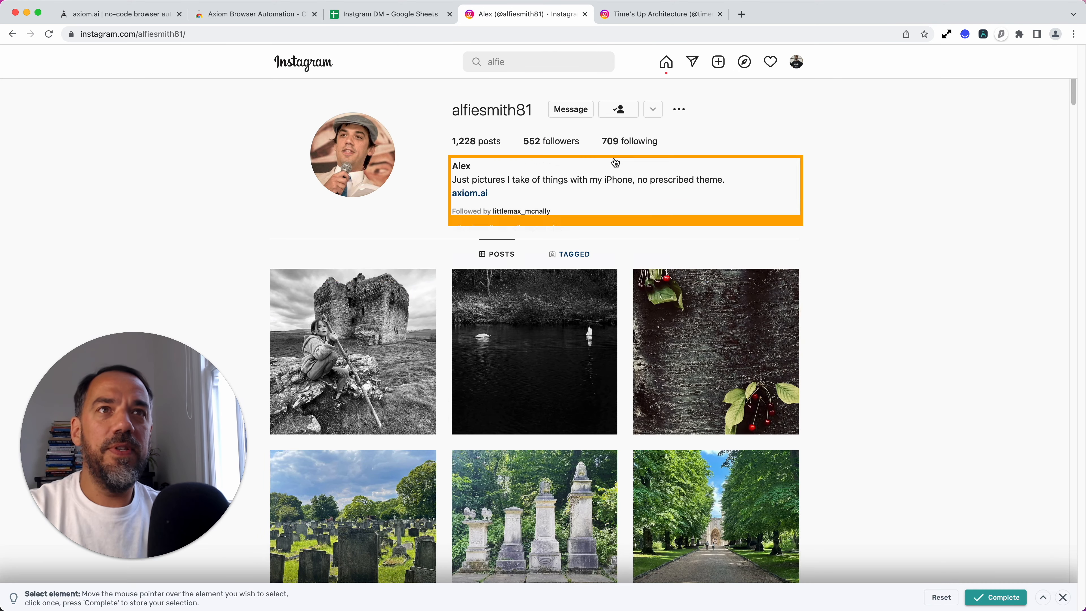
left_click(564, 119)
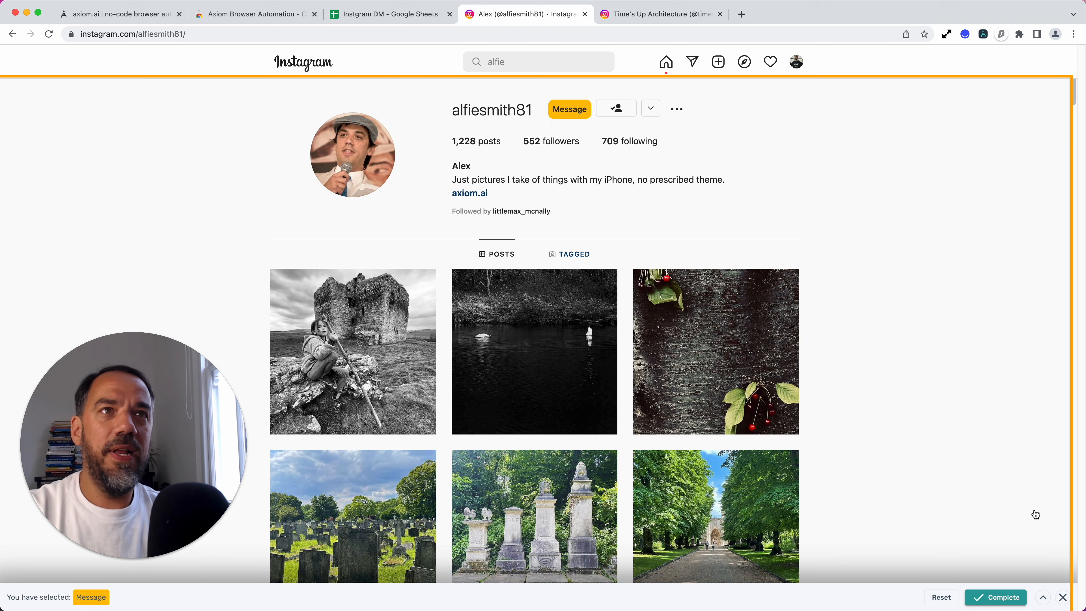
left_click(995, 598)
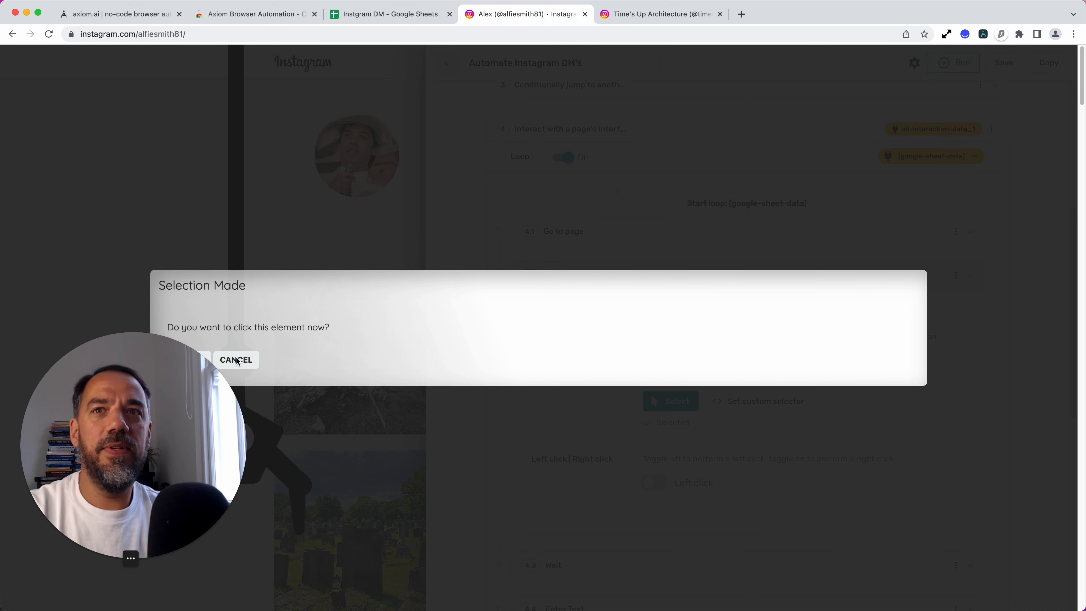
left_click(206, 355)
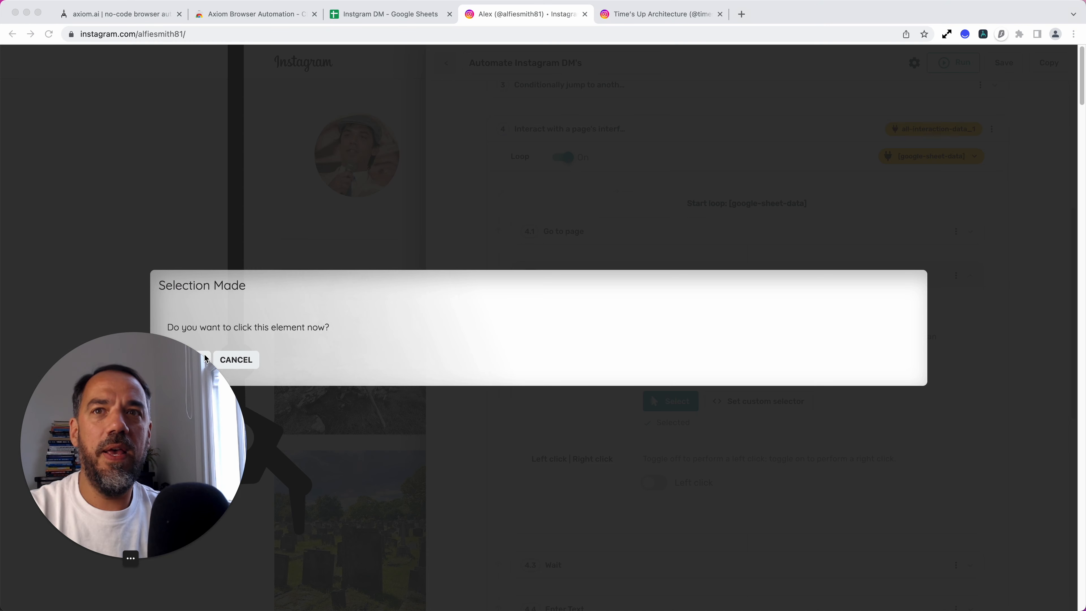
left_click_drag(189, 376, 169, 410)
left_click(182, 360)
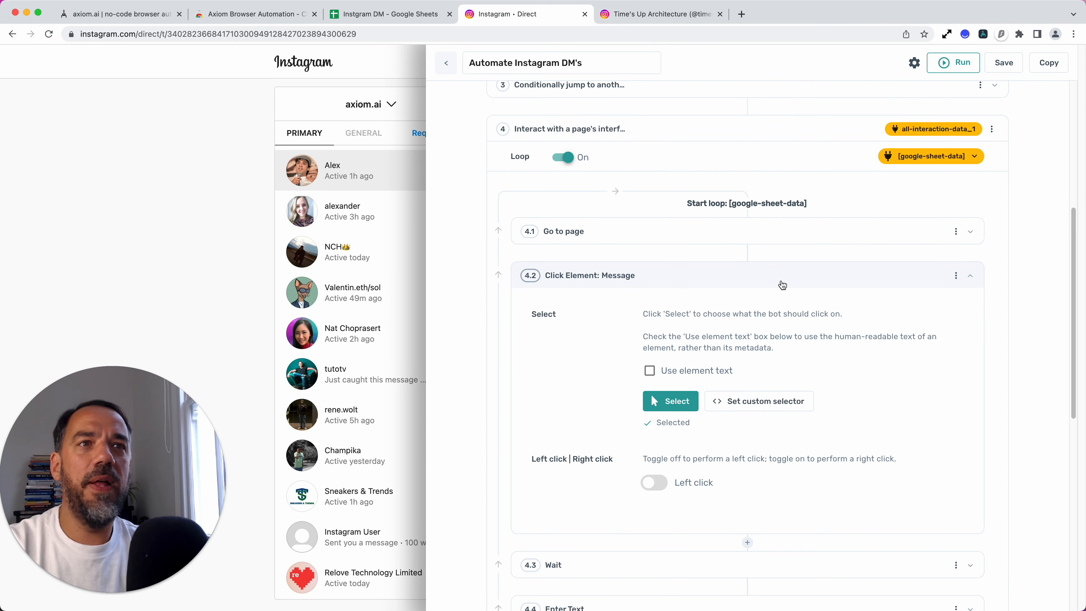
left_click(781, 284)
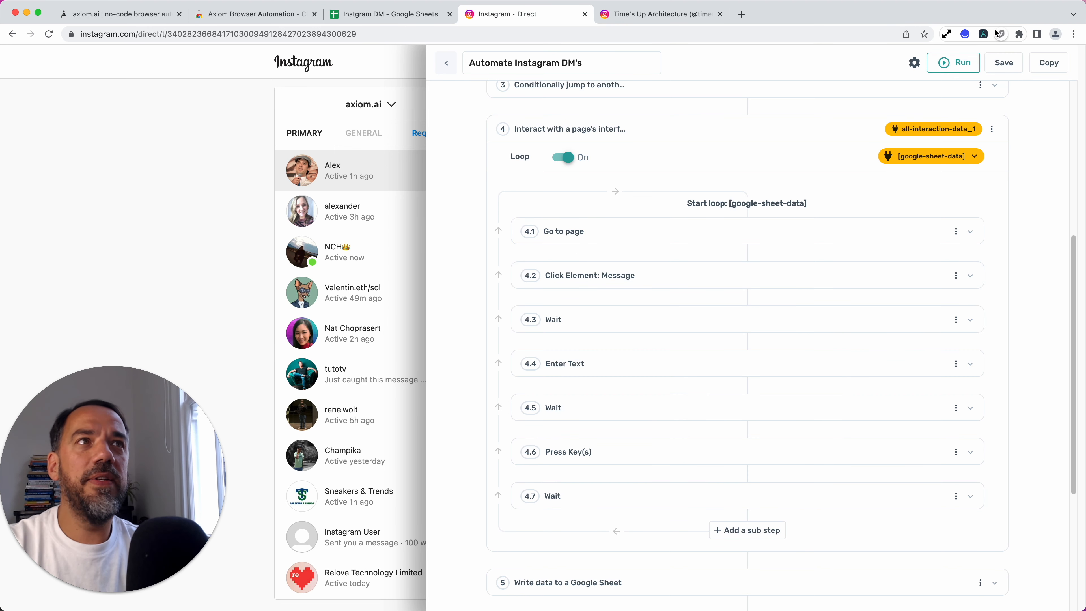
Hide the Axiom builder to view the opened Instagram message thread, and bring the builder back.
left_click(982, 34)
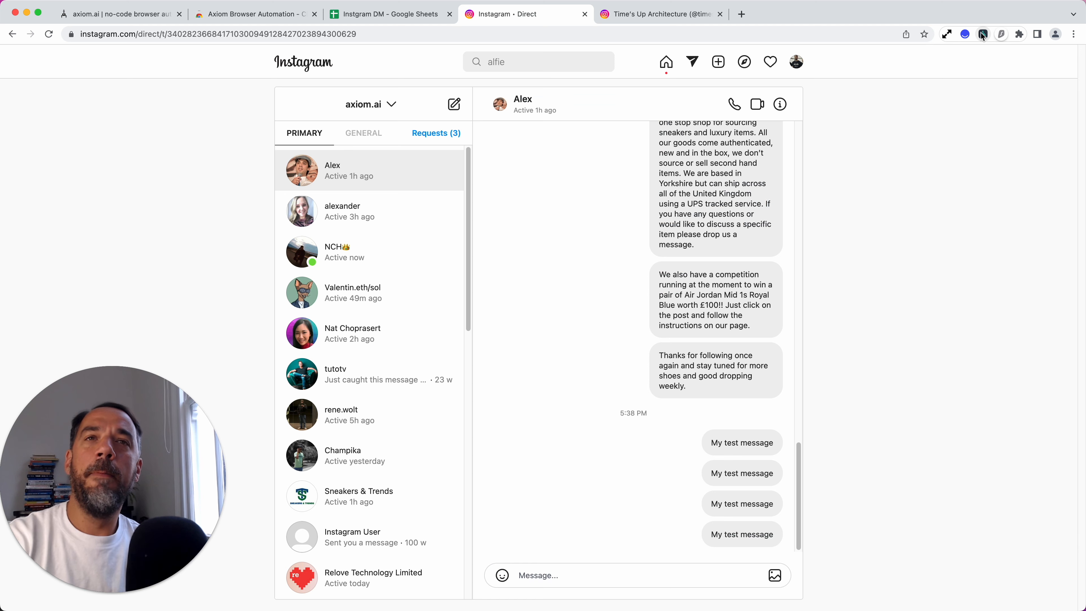
left_click_drag(142, 403, 163, 399)
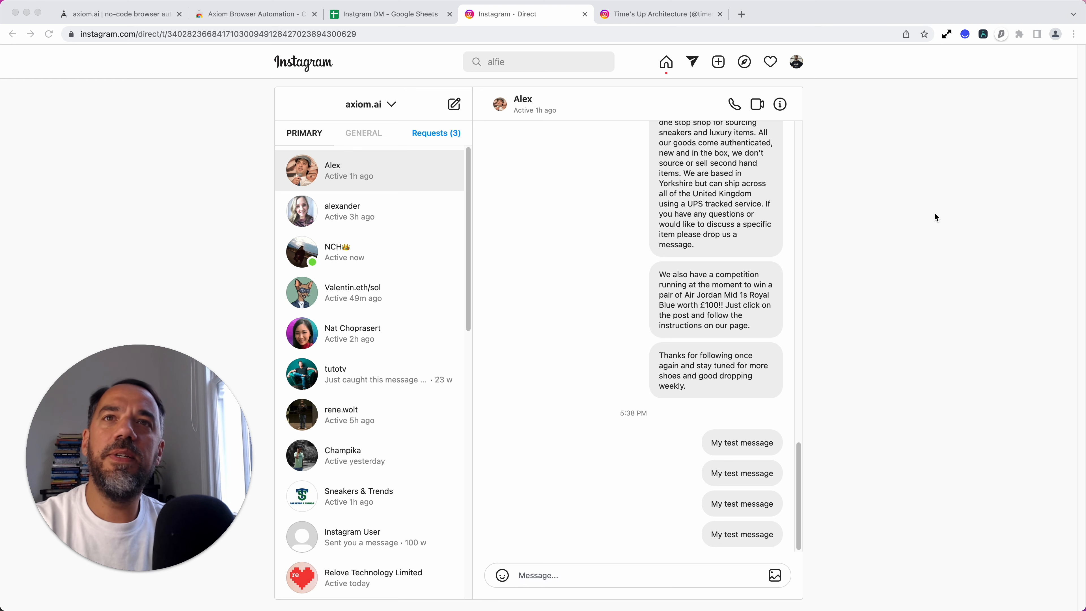
left_click(982, 35)
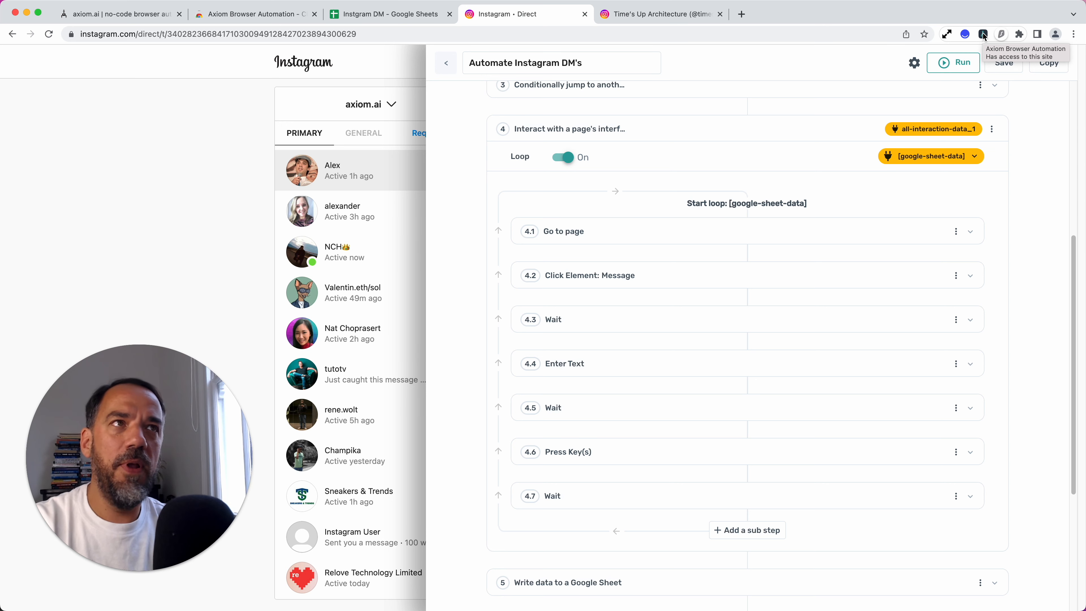
Review the time in milliseconds in sub-step 4.3, Wait, and collapse it.
left_click(771, 324)
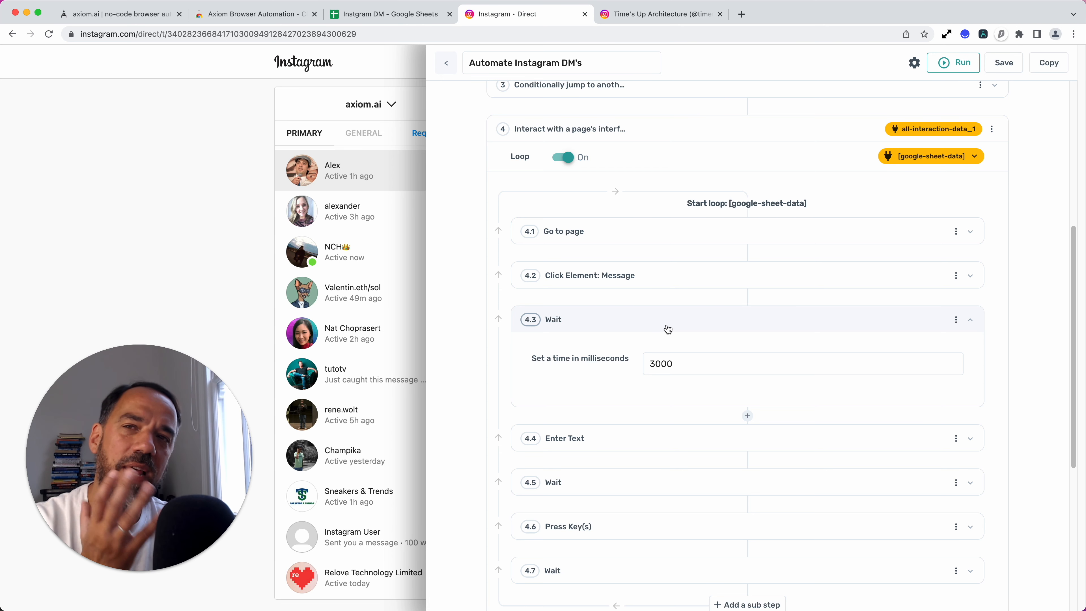
double_click(673, 369)
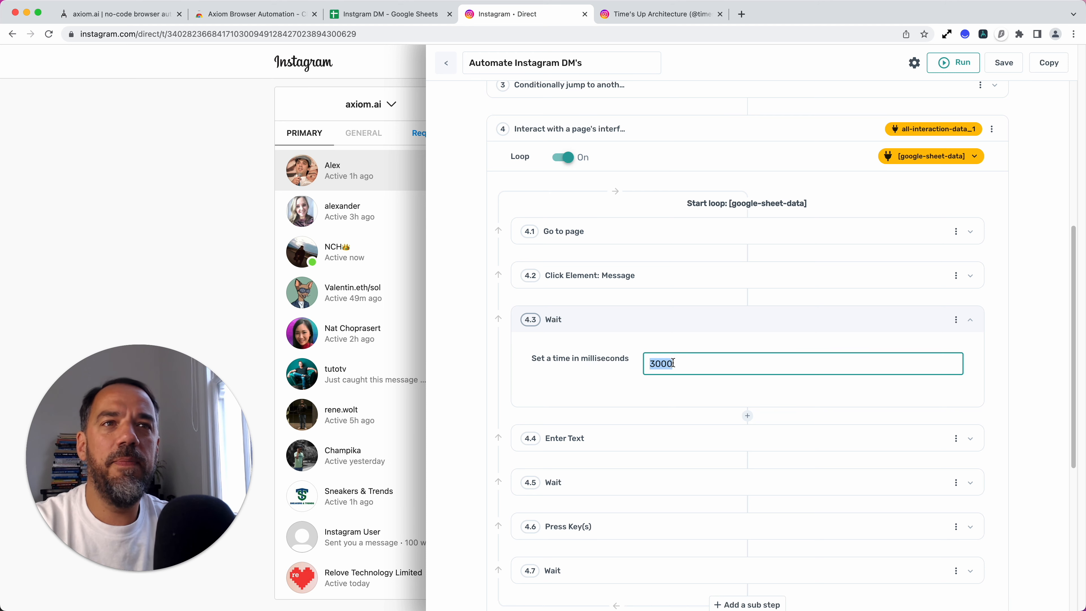
left_click(676, 323)
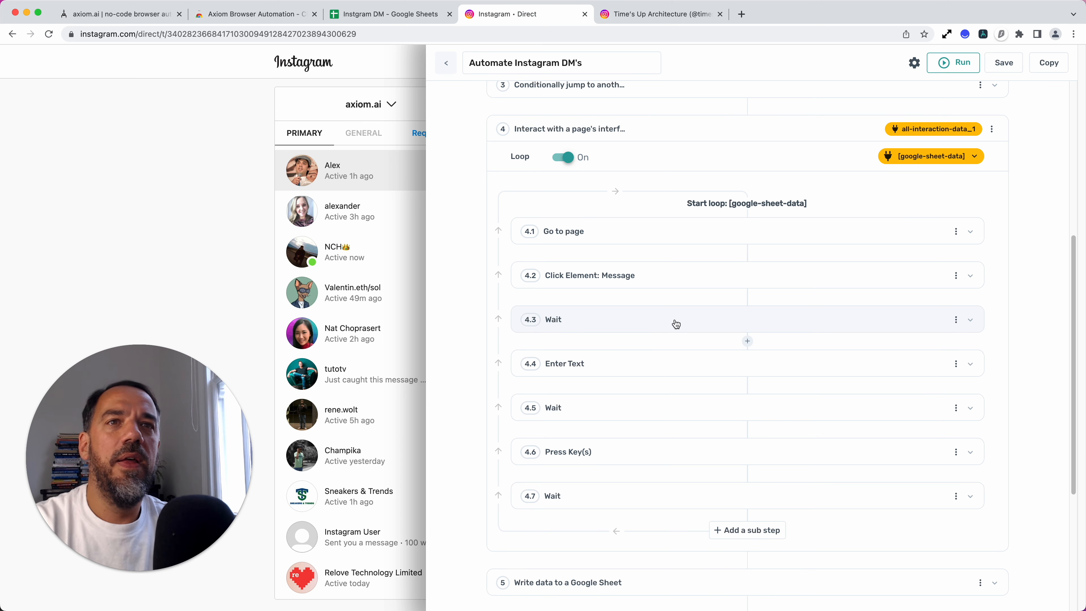
Expand sub-step 4.4, Enter Text, and add the lines "asdsadas" and "asdsa" below the test message, separated by blank lines.
left_click(670, 359)
scroll(671, 462, "down", 3)
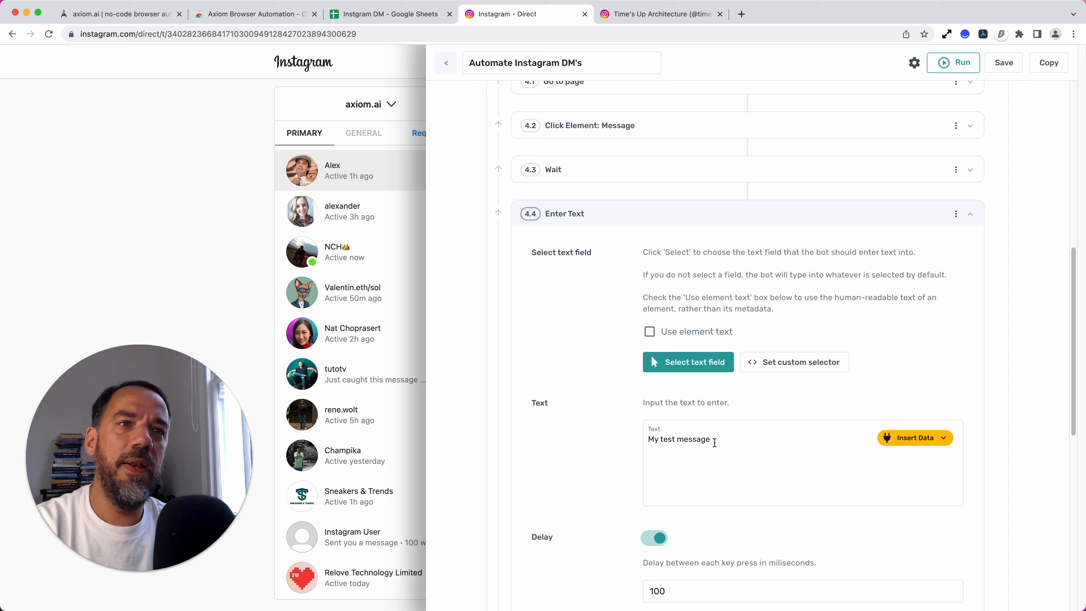
key("Return")
key("Return")
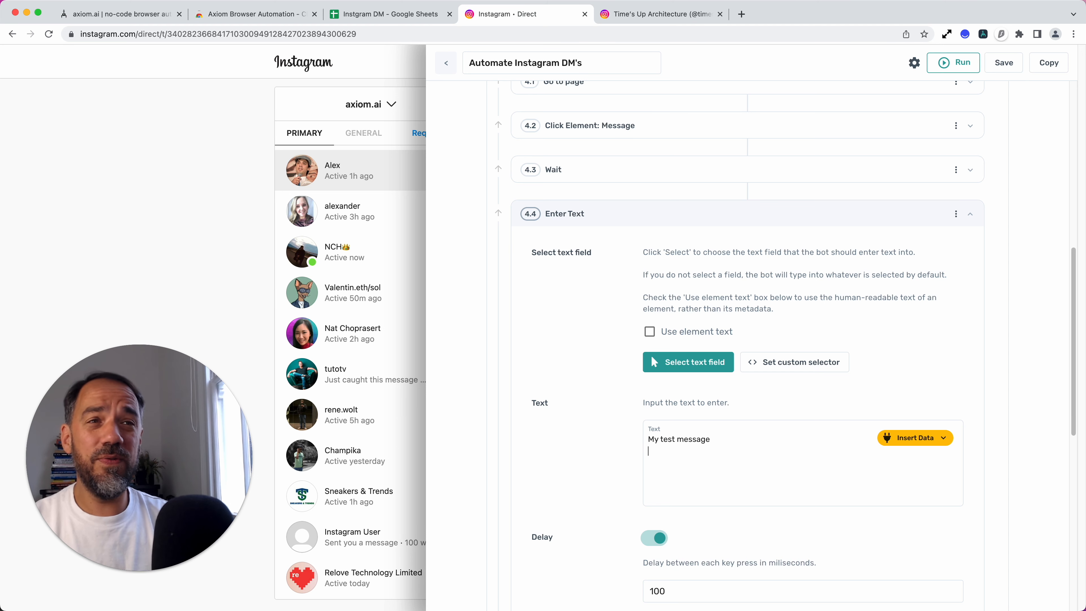
type("asdsadas")
key("Return")
key("Return")
type("asdsa")
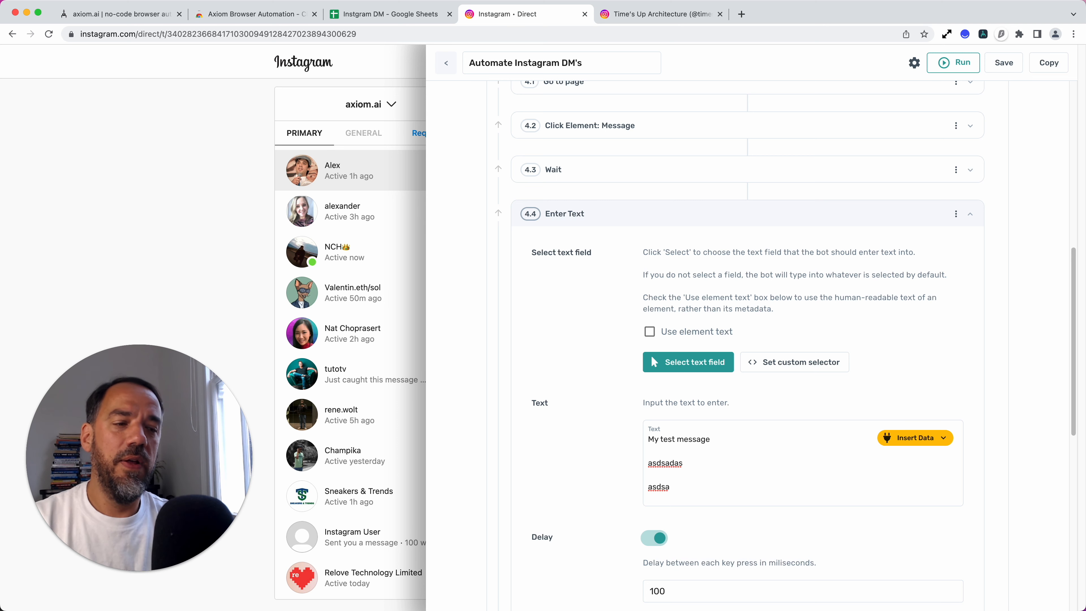
Delete the two added lines and the blank lines from the message text, leaving only "My test message".
left_click_drag(684, 486, 640, 463)
key("BackSpace")
key("BackSpace")
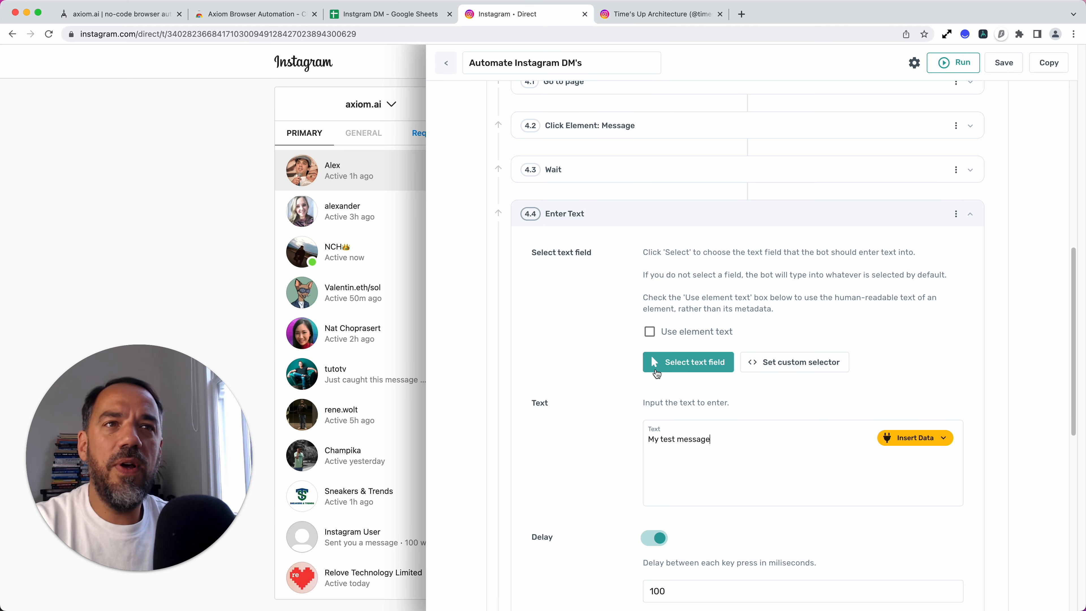
Review the key-press delay of sub-step 4.4, and view the Instagram message box by hiding the builder and bringing it back.
scroll(732, 527, "down", 2)
scroll(727, 529, "down", 1)
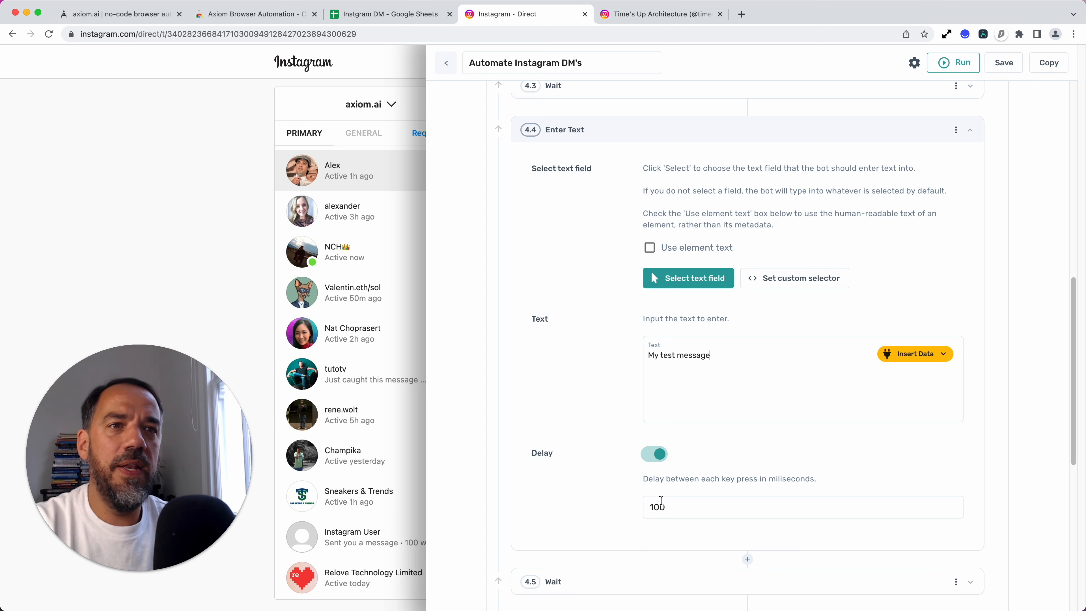
scroll(658, 475, "up", 3)
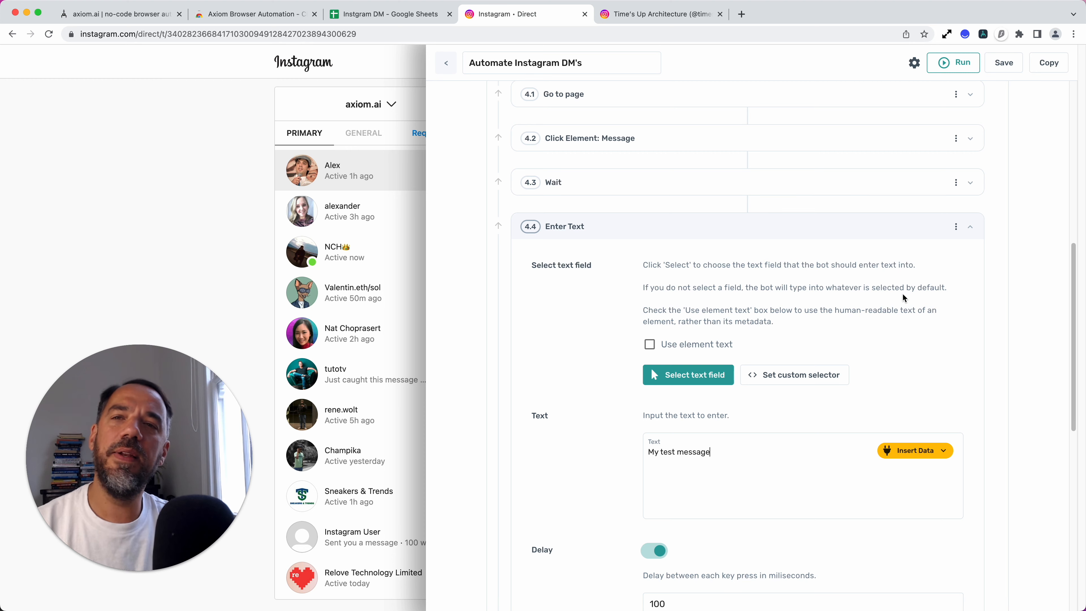
left_click(984, 34)
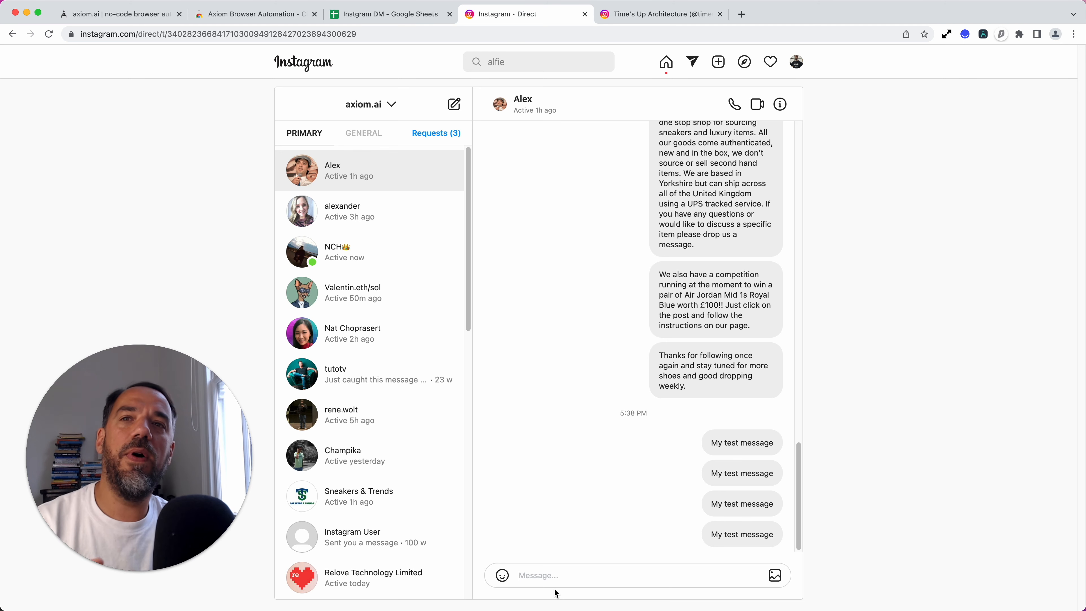
left_click(983, 34)
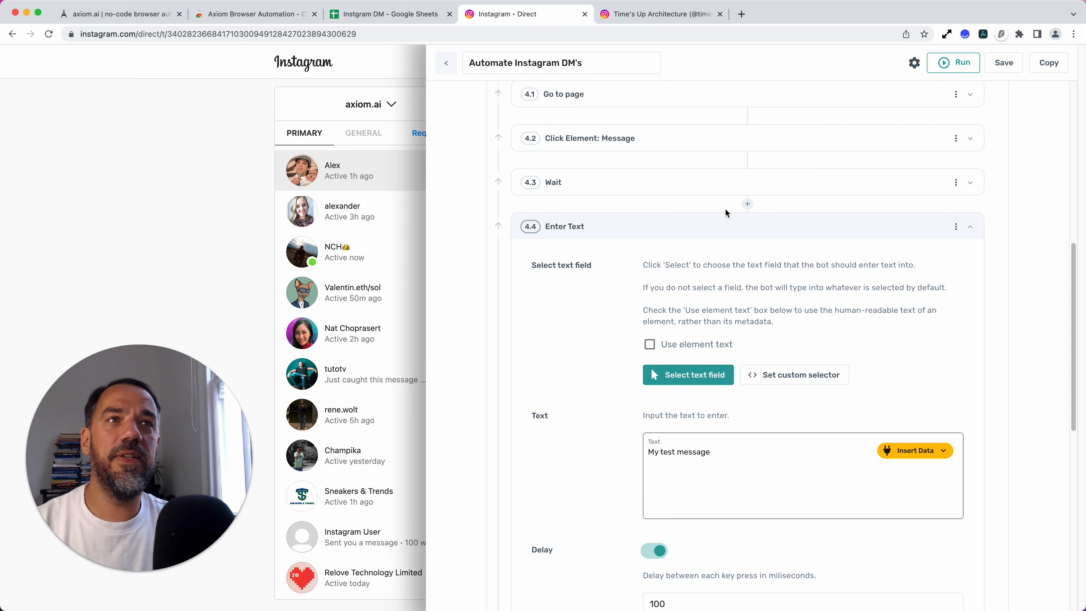
Collapse sub-step 4.4, and review the time in milliseconds in sub-step 4.5, Wait, before collapsing it too.
left_click(721, 226)
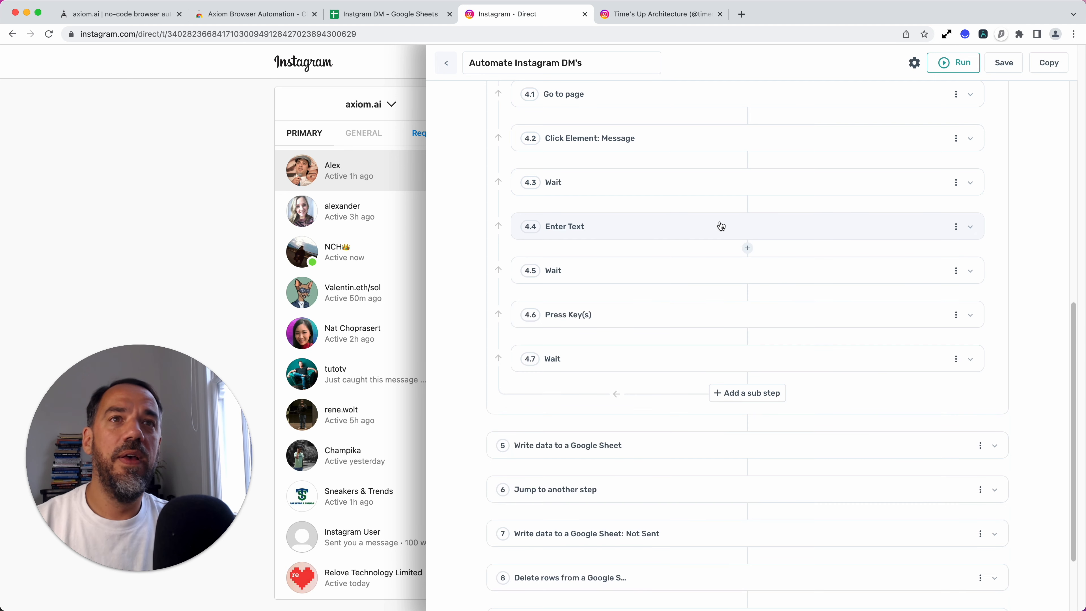
left_click(691, 278)
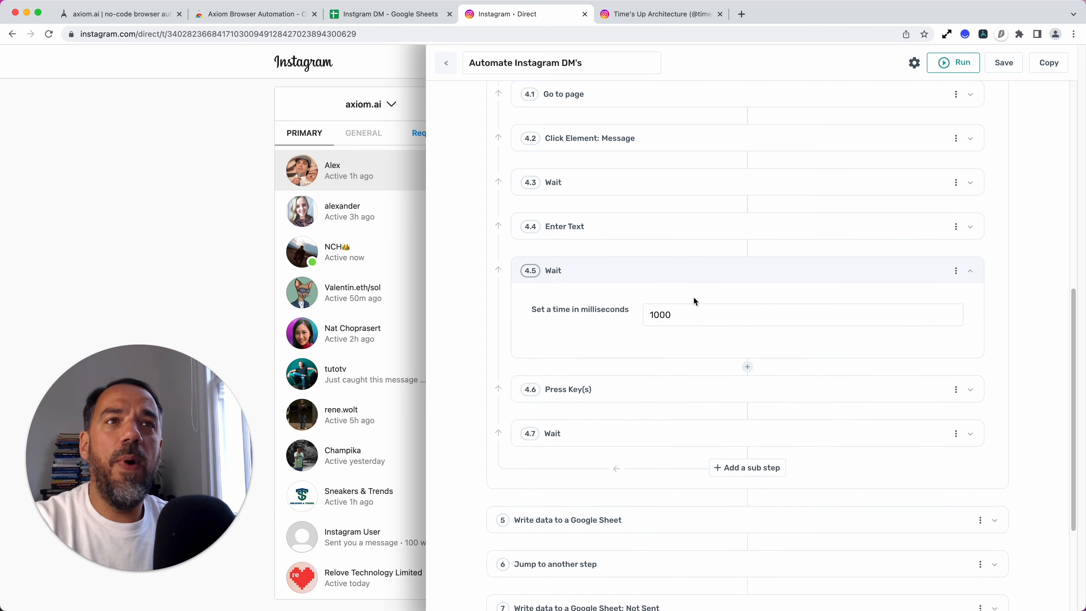
left_click(724, 273)
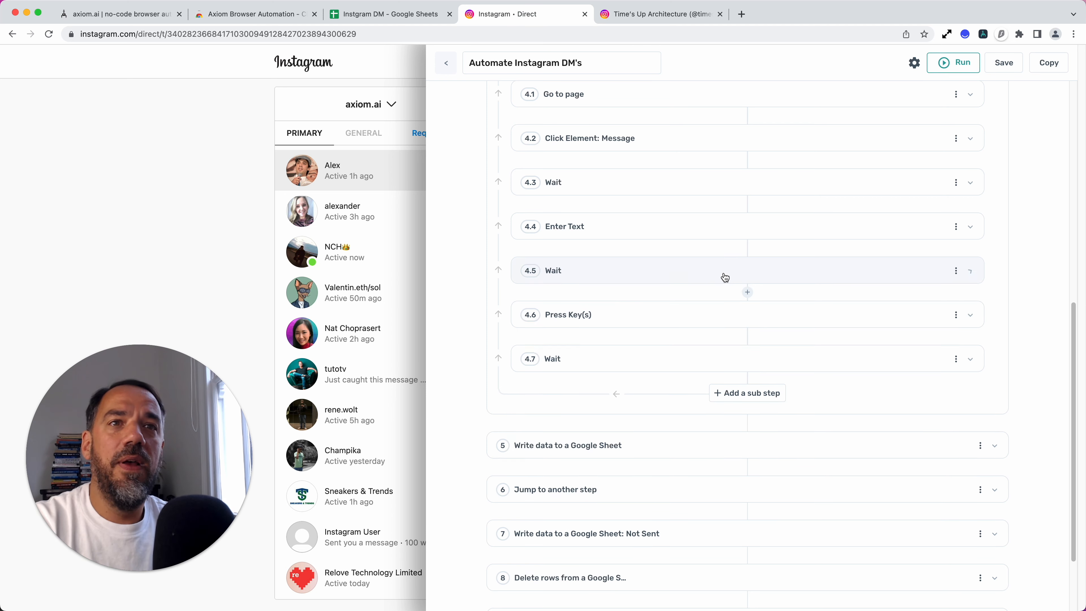
Review the settings of sub-step 4.6, Press Key(s), and view the Instagram thread by hiding the builder and bringing it back.
left_click(703, 321)
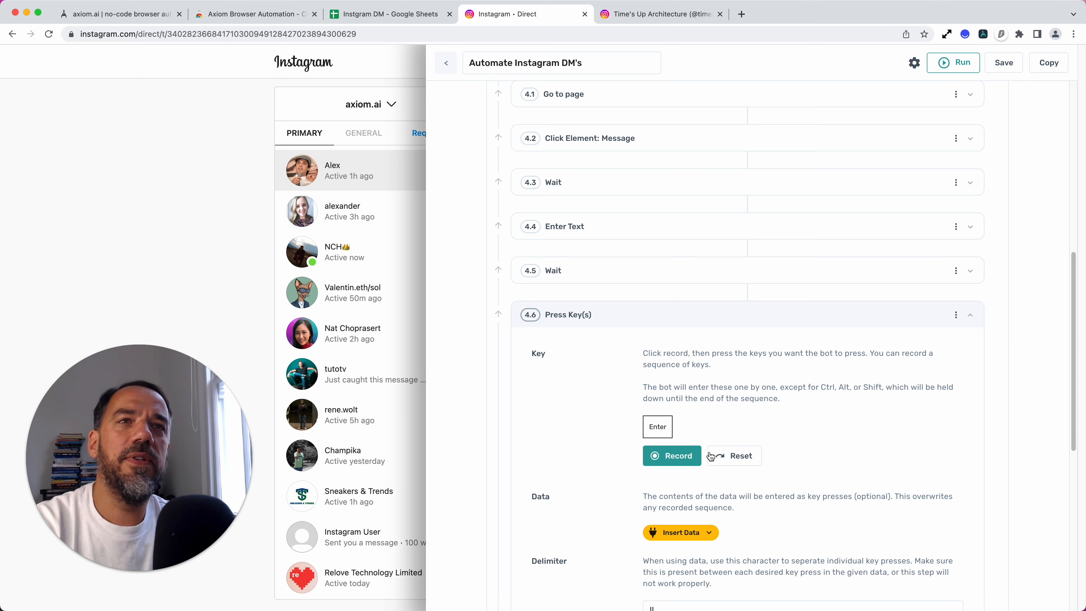
scroll(707, 475, "down", 2)
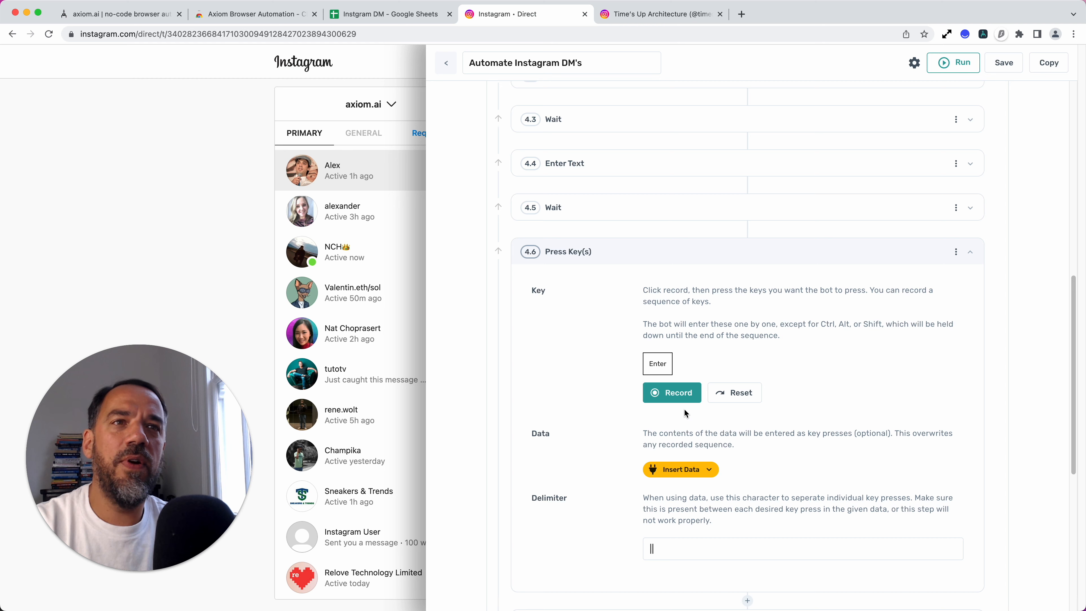
left_click(983, 35)
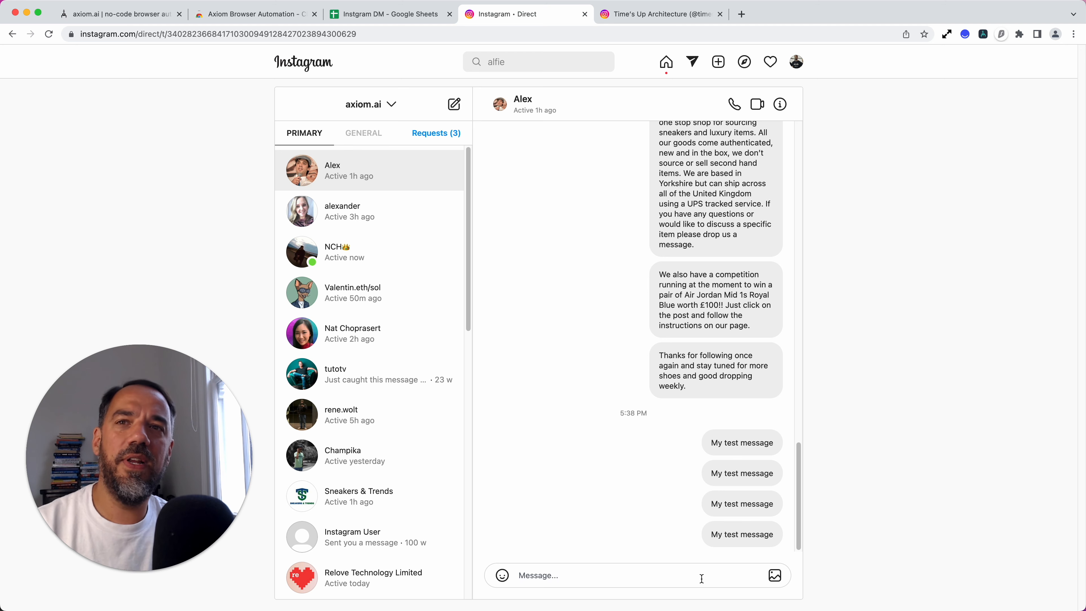
left_click(983, 34)
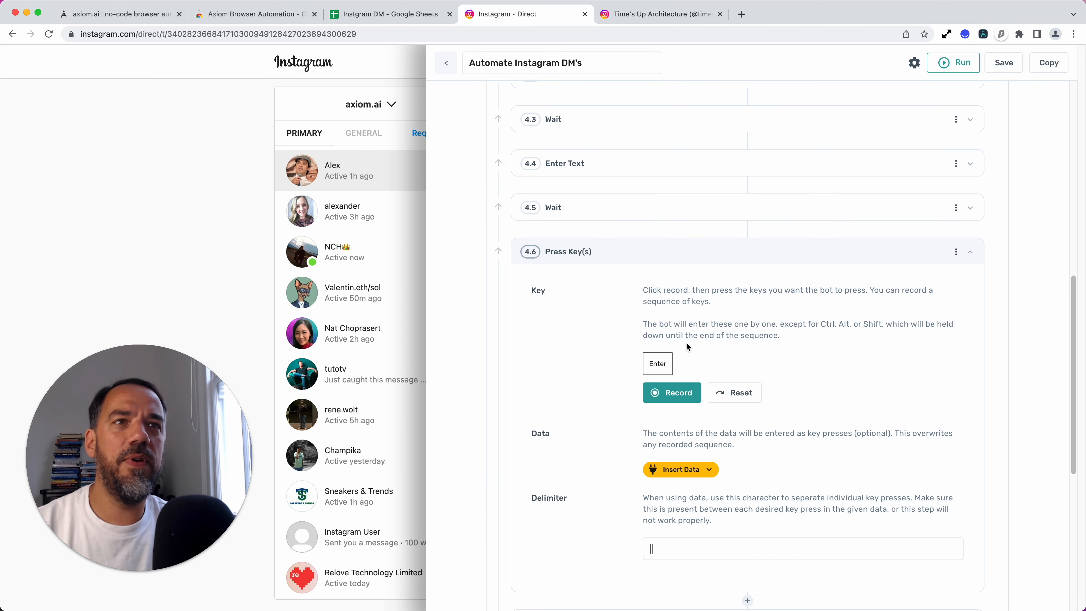
Reset the recorded key in sub-step 4.6, record Enter as the key to send, and collapse the sub-step.
left_click(727, 394)
left_click(684, 372)
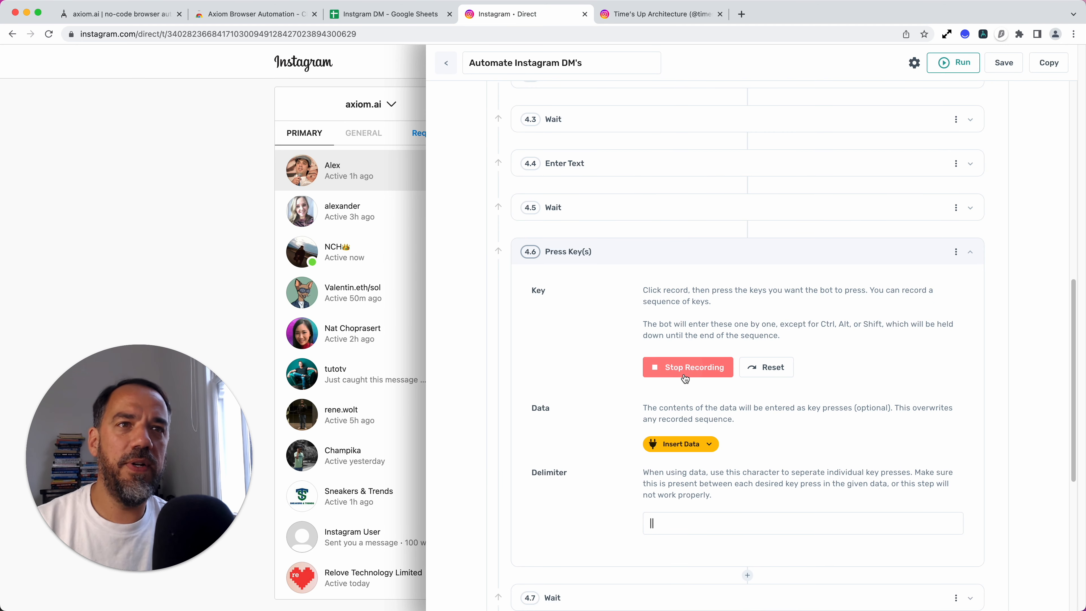
key("Return")
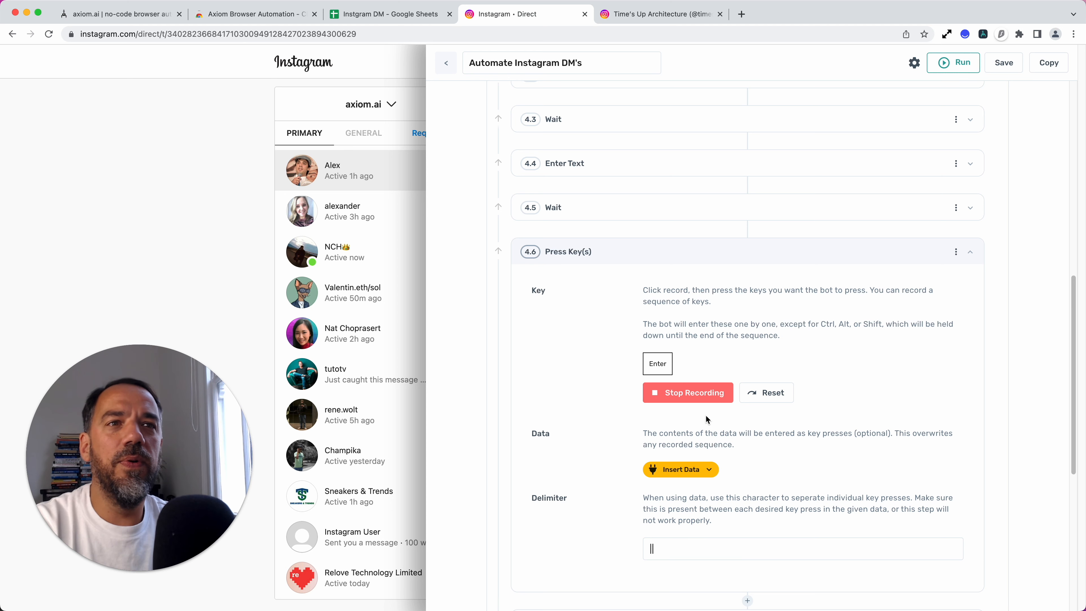
left_click(732, 253)
Review the time in milliseconds in sub-step 4.7, Wait, collapse it, and look over the loop's sub-steps.
left_click(737, 295)
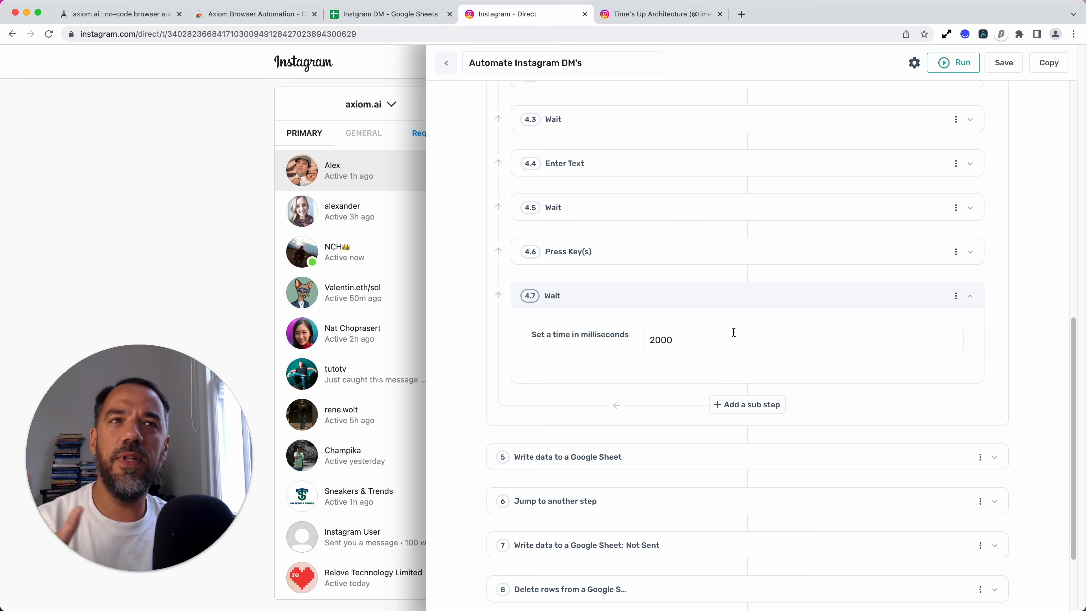
left_click_drag(646, 339, 671, 335)
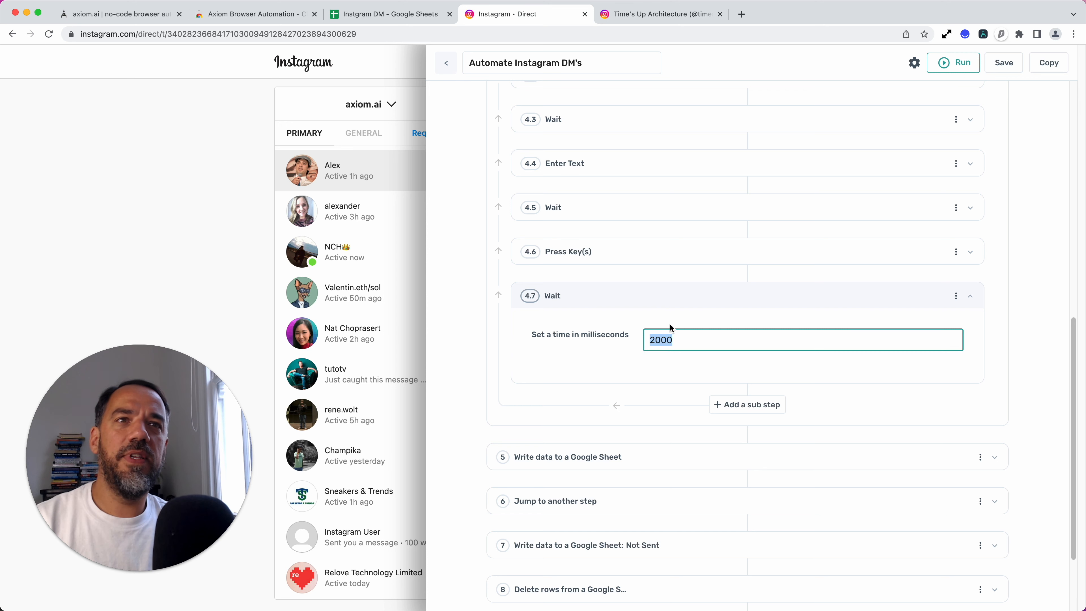
left_click(669, 305)
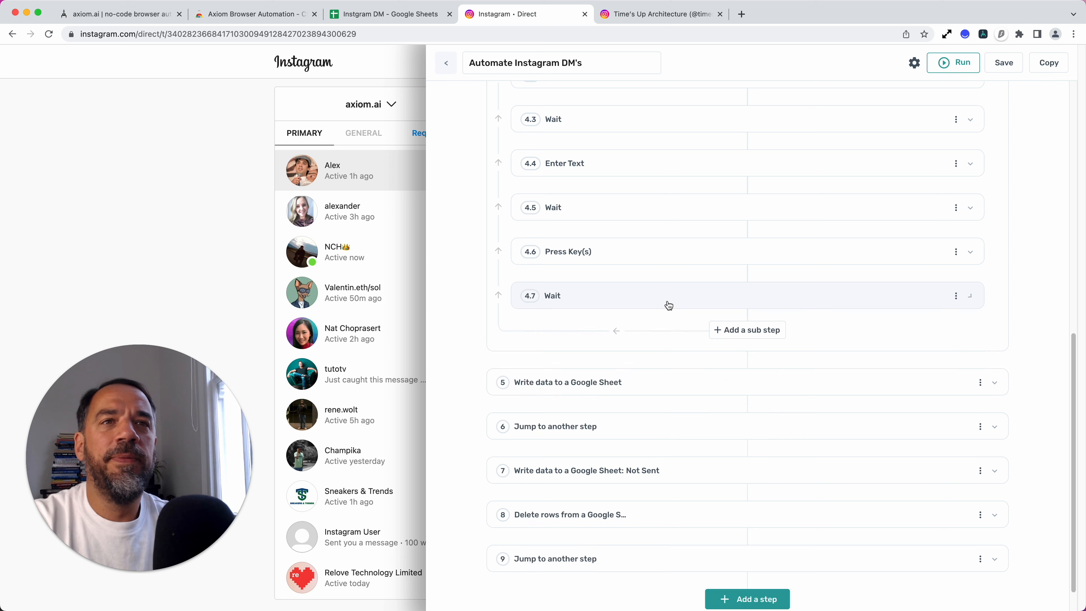
scroll(746, 362, "up", 6)
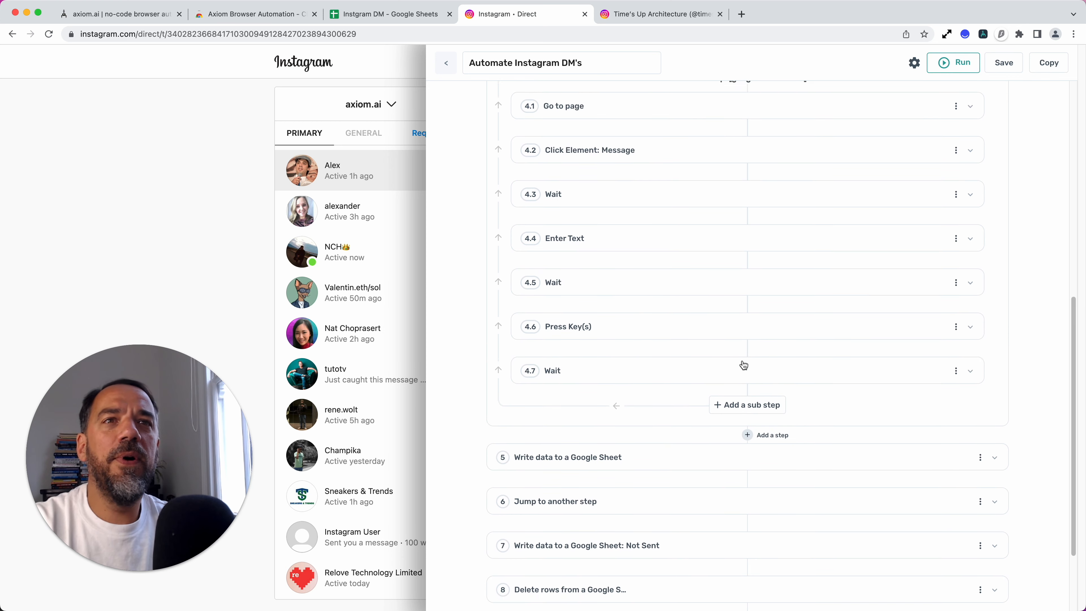
scroll(605, 384, "down", 6)
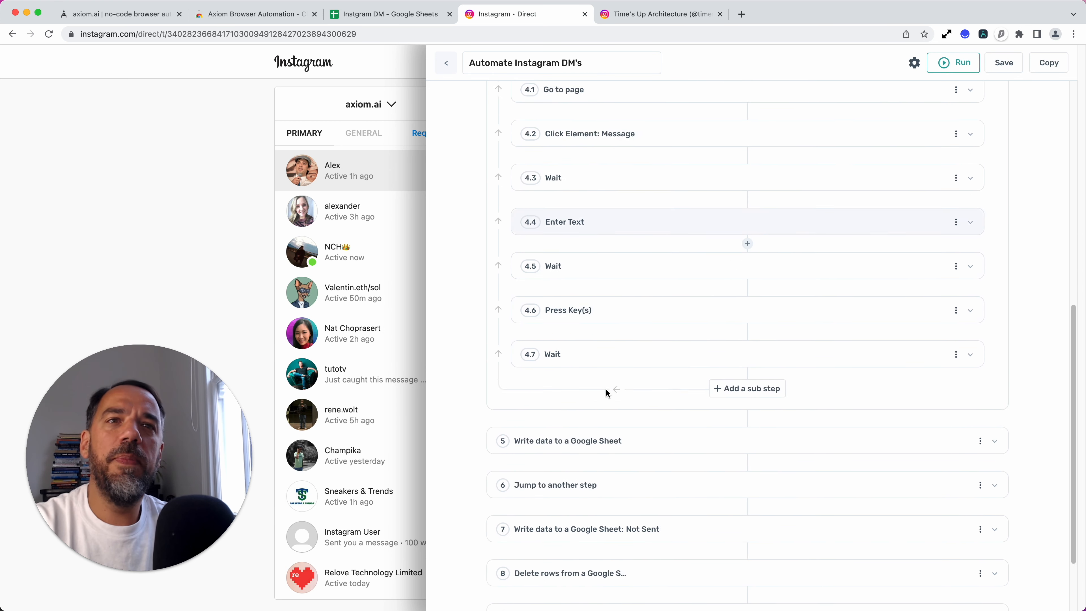
Expand step 5, Write data to a Google Sheet, and choose Sent as the sheet name.
left_click(681, 374)
scroll(684, 419, "down", 3)
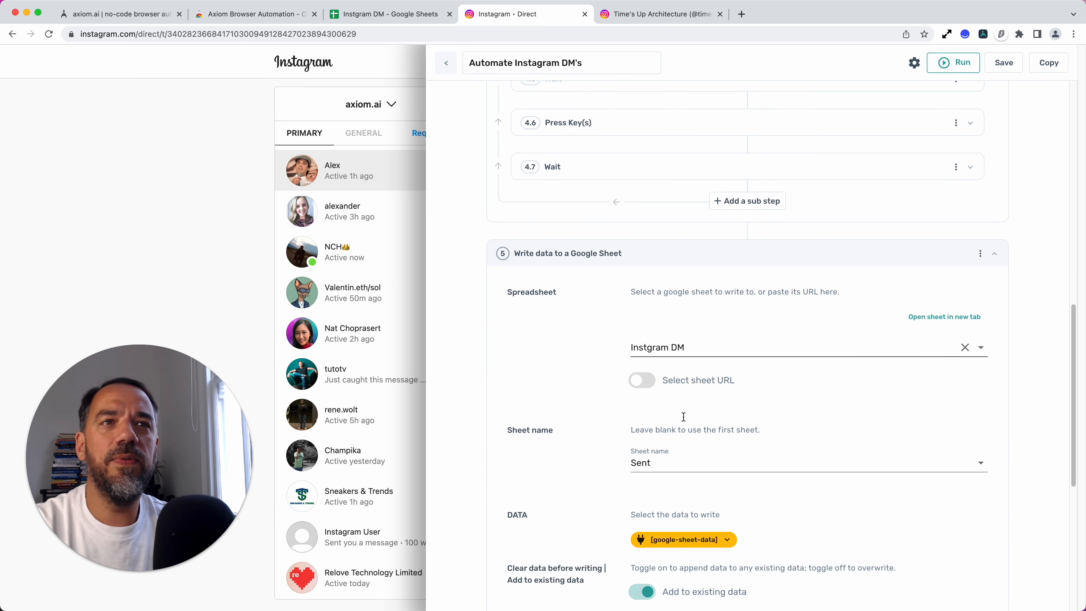
scroll(683, 416, "down", 2)
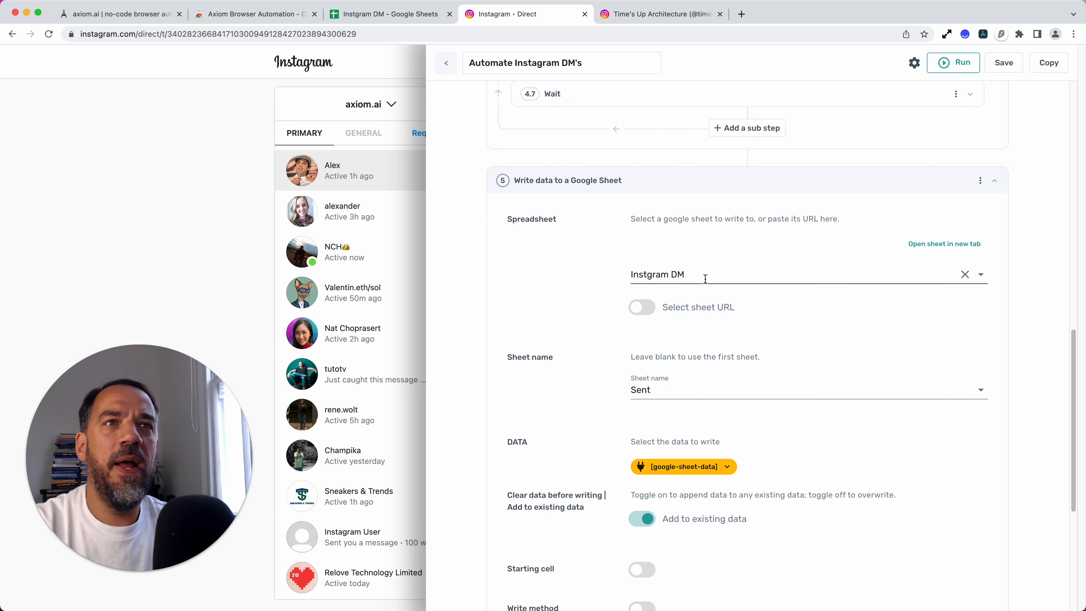
left_click(677, 391)
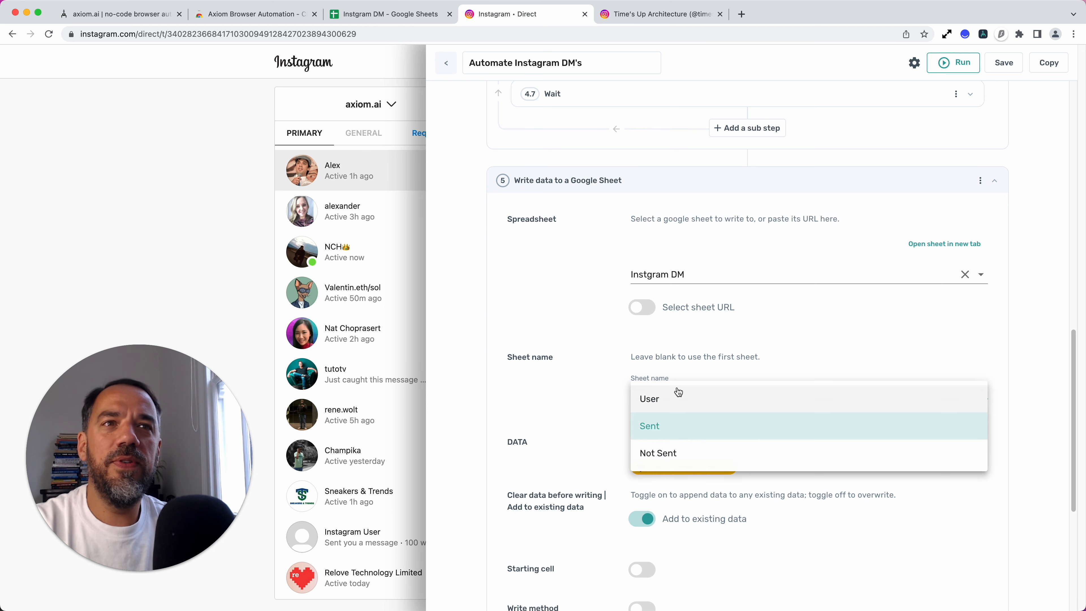
left_click(640, 428)
Choose [google-sheet-data] as the data to write in step 5 and save the selection with all columns included.
scroll(614, 420, "down", 3)
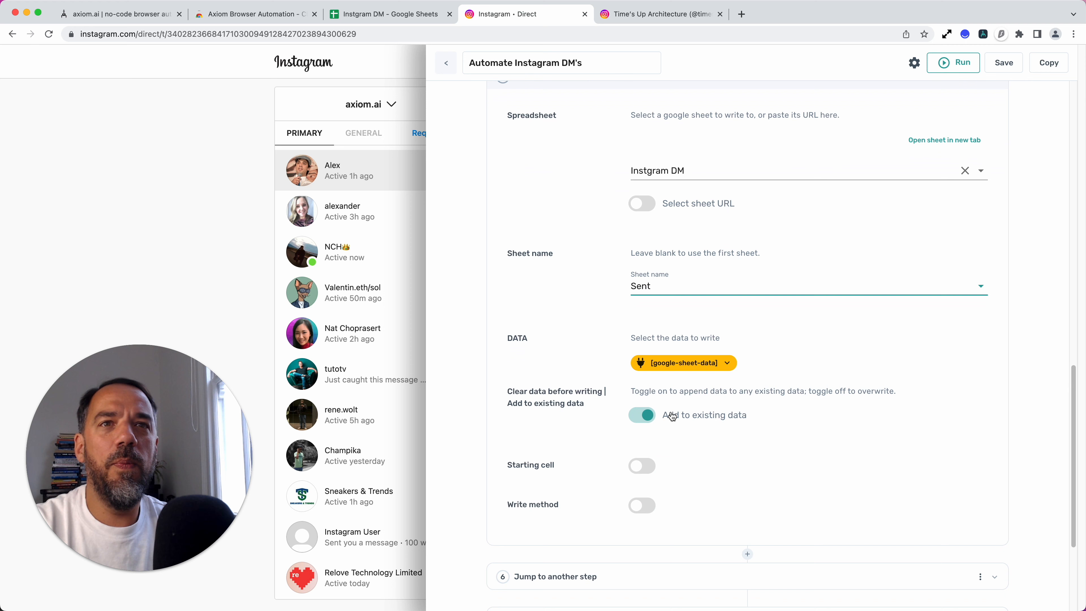
scroll(679, 371, "up", 5)
scroll(679, 370, "up", 7)
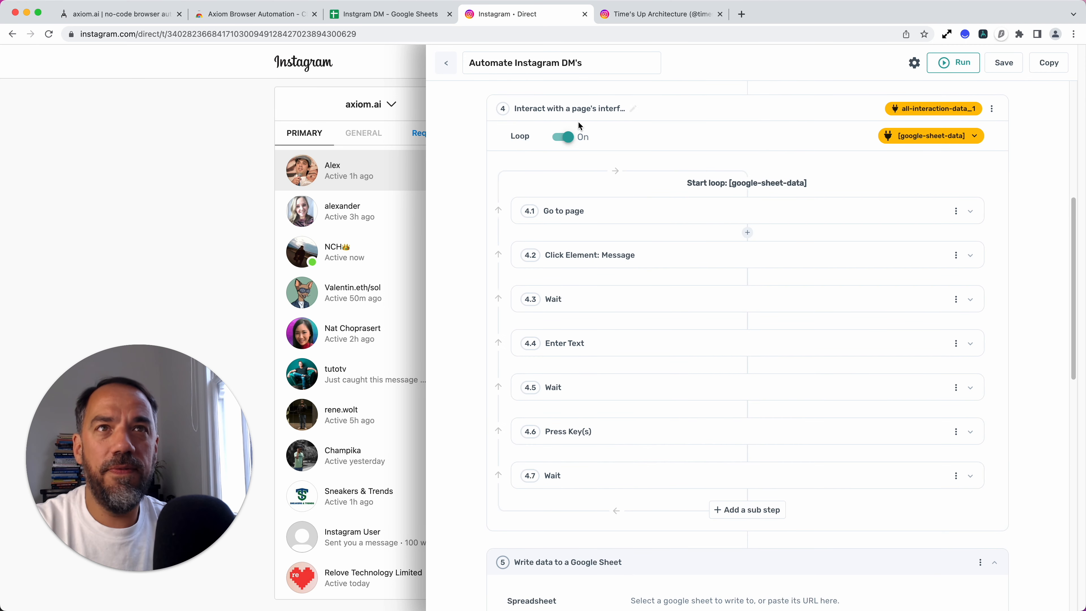
scroll(700, 392, "down", 9)
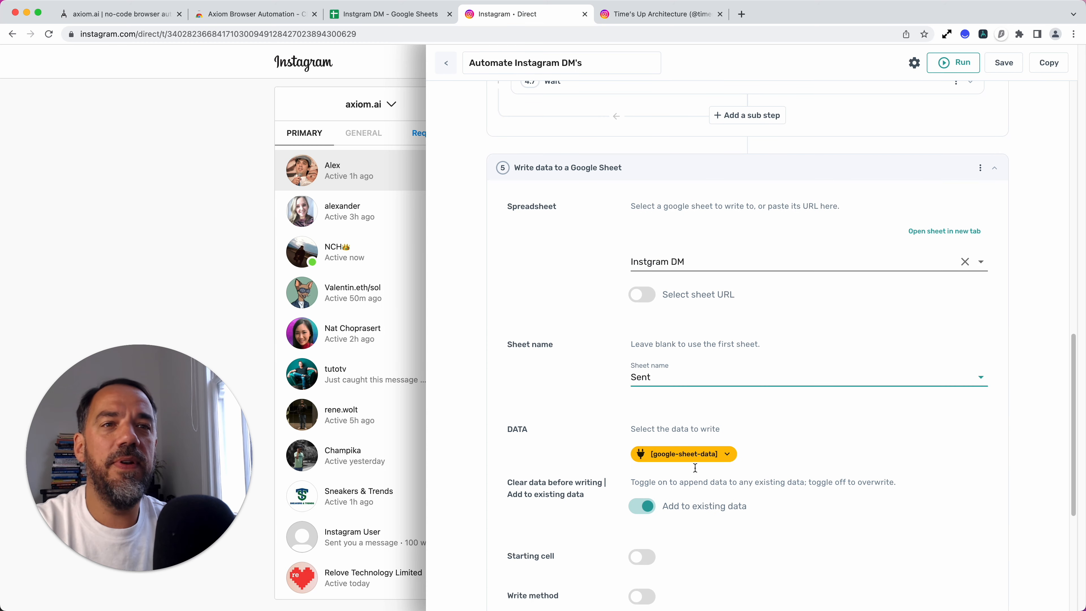
left_click(687, 454)
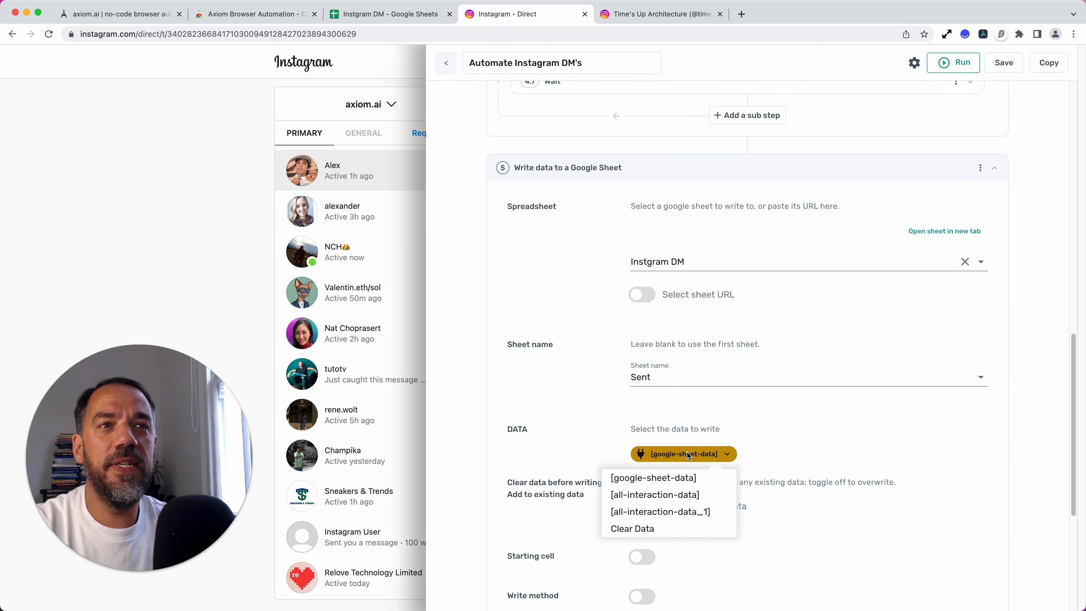
left_click(689, 481)
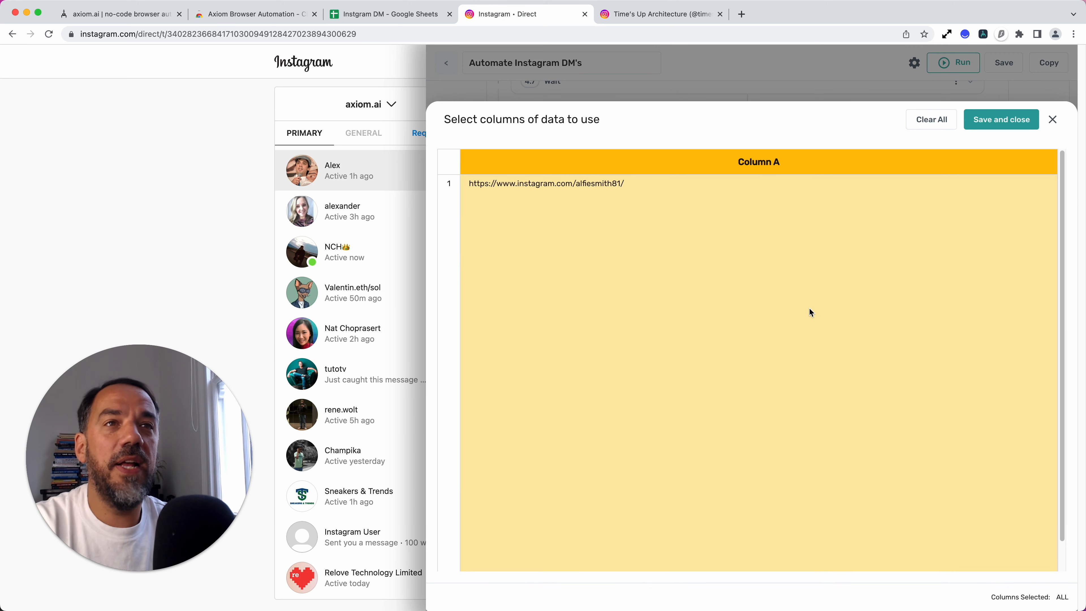
left_click(997, 122)
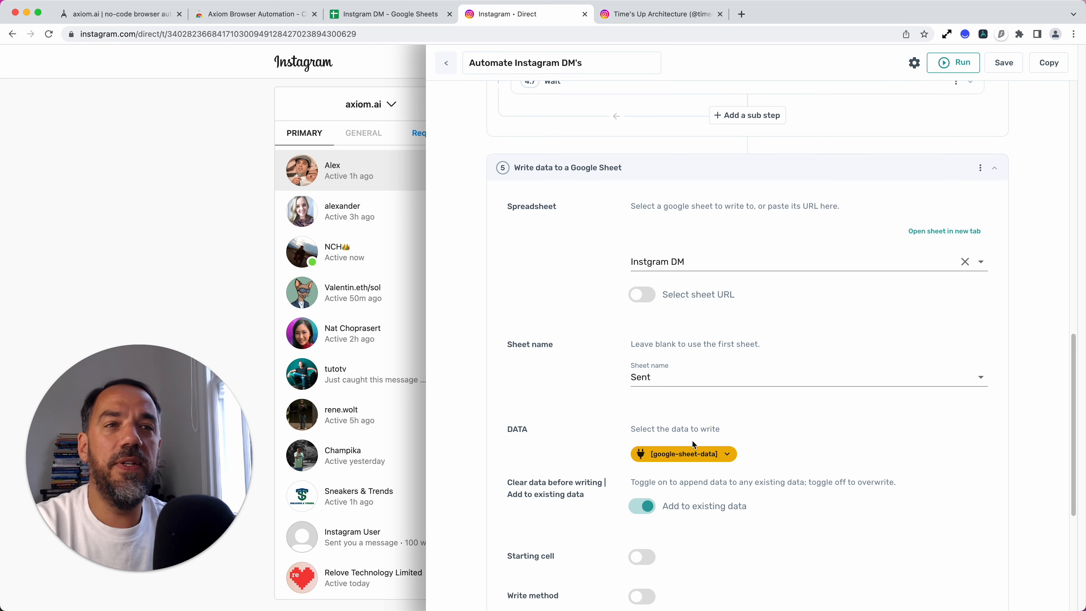
Toggle step 5 repeatedly between "Add to existing data" and "Clear data before writing", ending on "Clear data before writing".
scroll(680, 469, "down", 3)
scroll(681, 469, "down", 1)
left_click(646, 357)
scroll(647, 360, "up", 2)
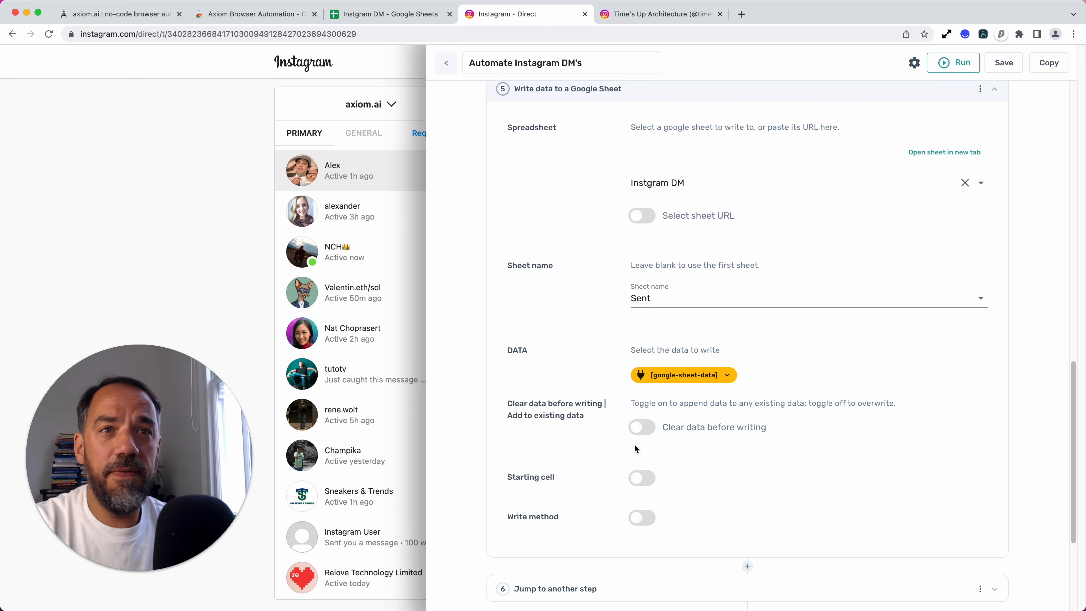
left_click(654, 436)
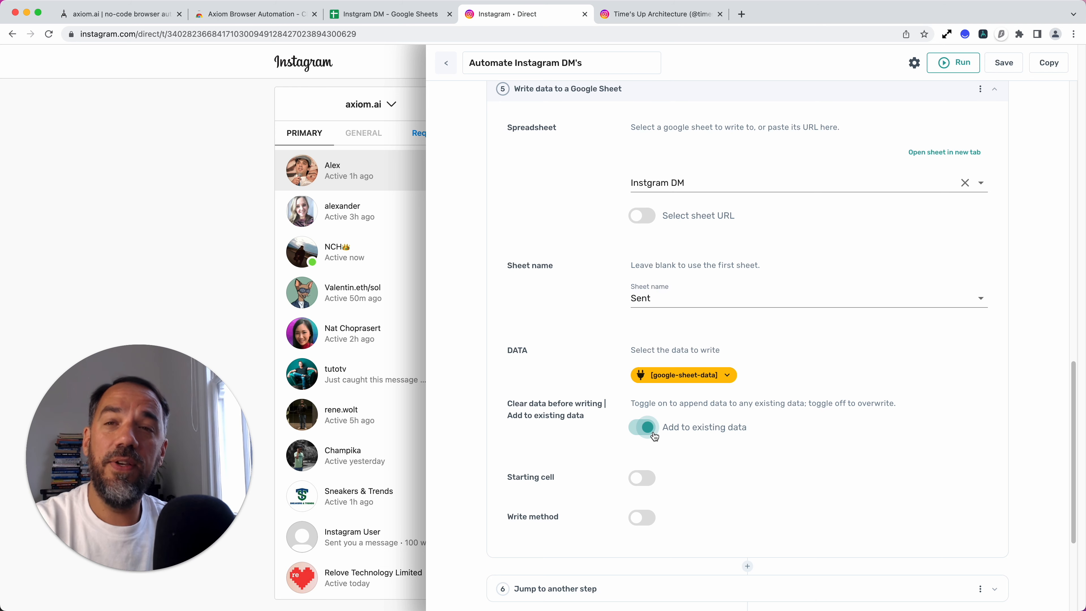
left_click(654, 435)
left_click(654, 436)
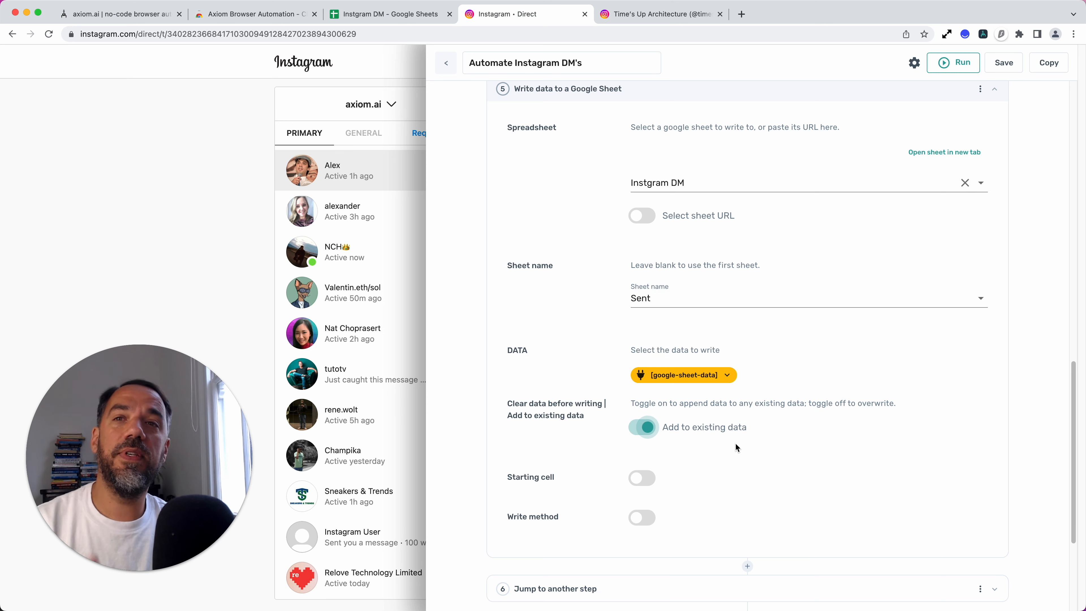
left_click(650, 433)
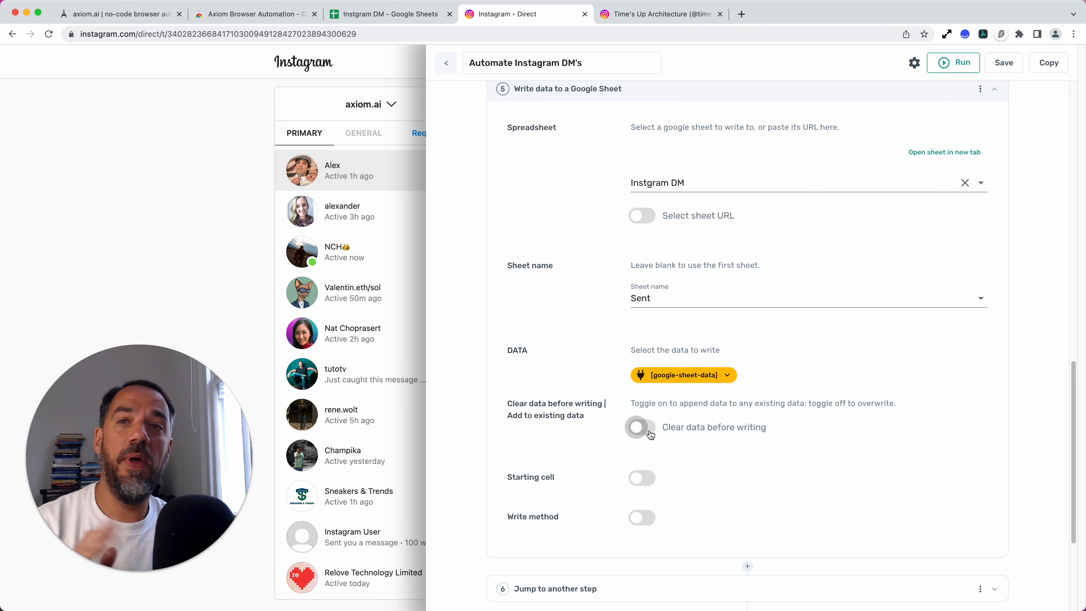
Switch step 5 to "Add to existing data" and collapse the step.
left_click(642, 427)
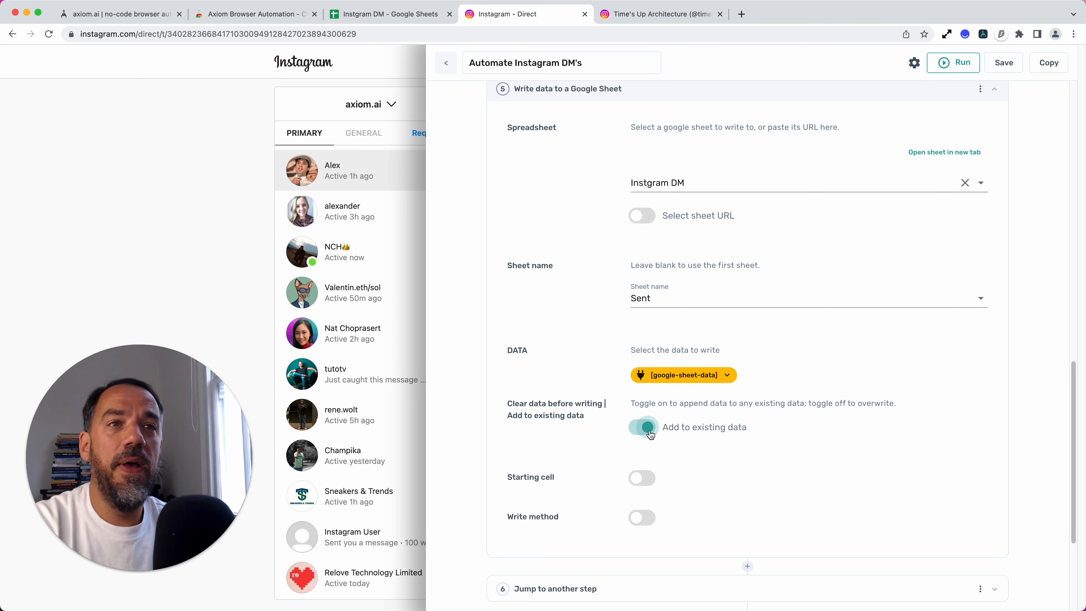
scroll(667, 385, "up", 2)
left_click(704, 175)
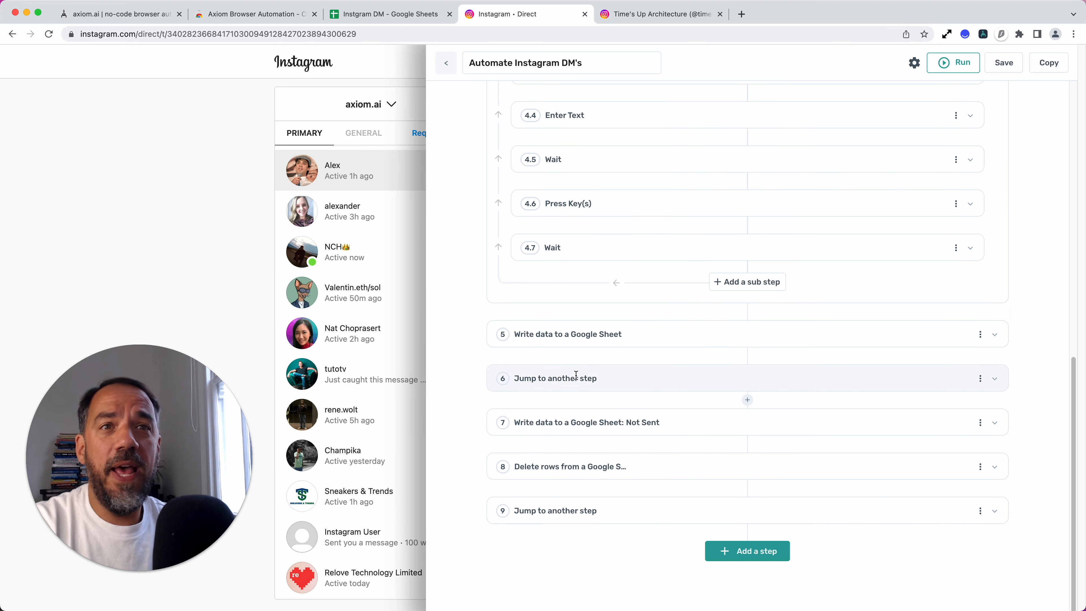
Expand step 6, Jump to another step, review its jump target and maximum cycles, and collapse it.
left_click(663, 387)
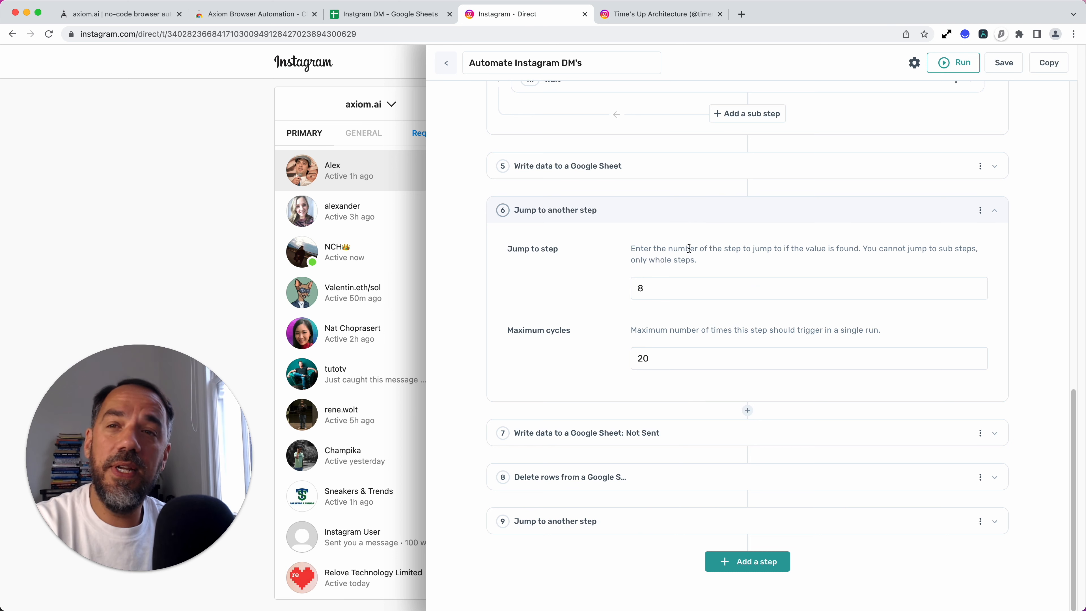
double_click(641, 289)
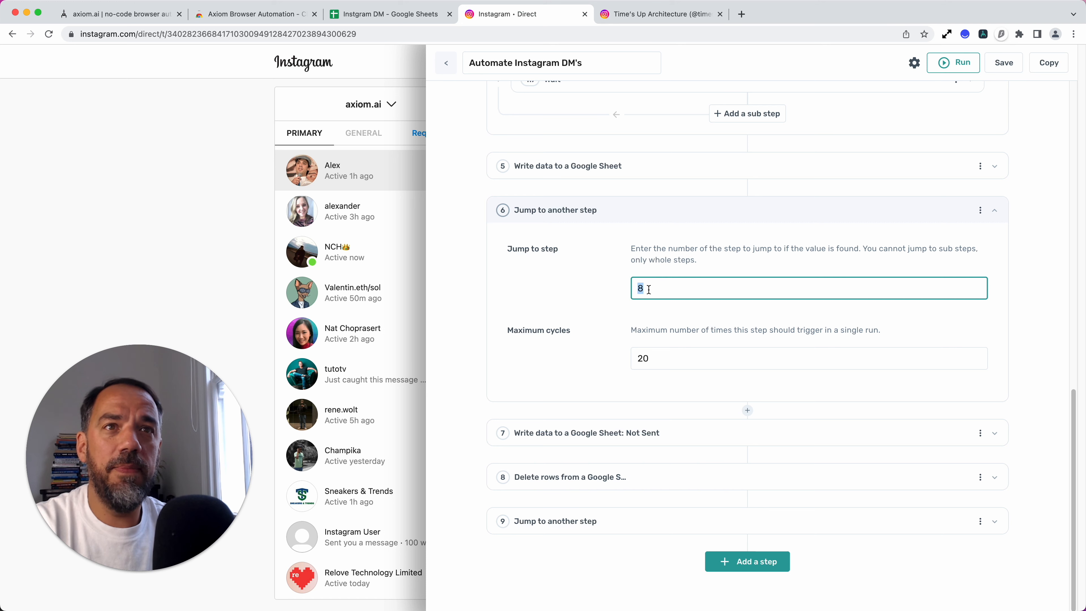
left_click(642, 357)
double_click(642, 356)
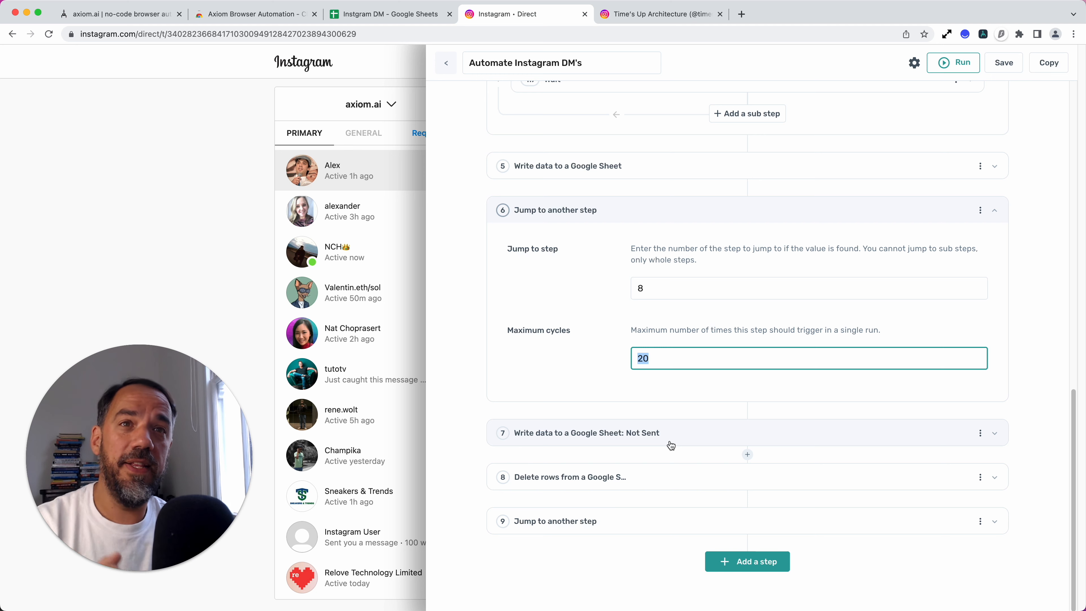
left_click(648, 219)
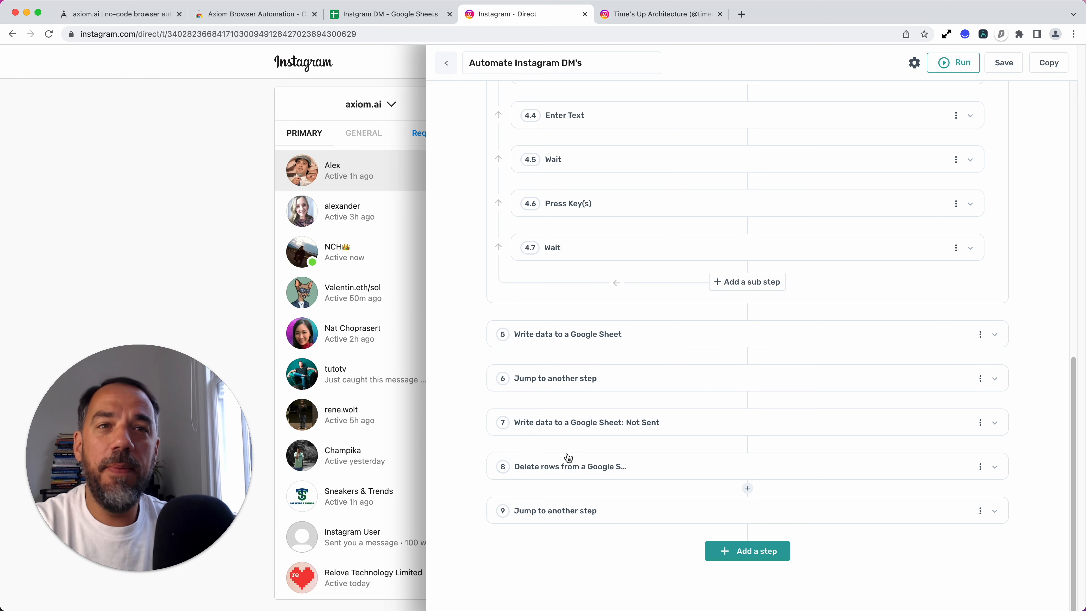
Expand step 8, Delete rows from a Google Sheet, and review its spreadsheet and first row to delete.
left_click(660, 466)
scroll(659, 464, "down", 5)
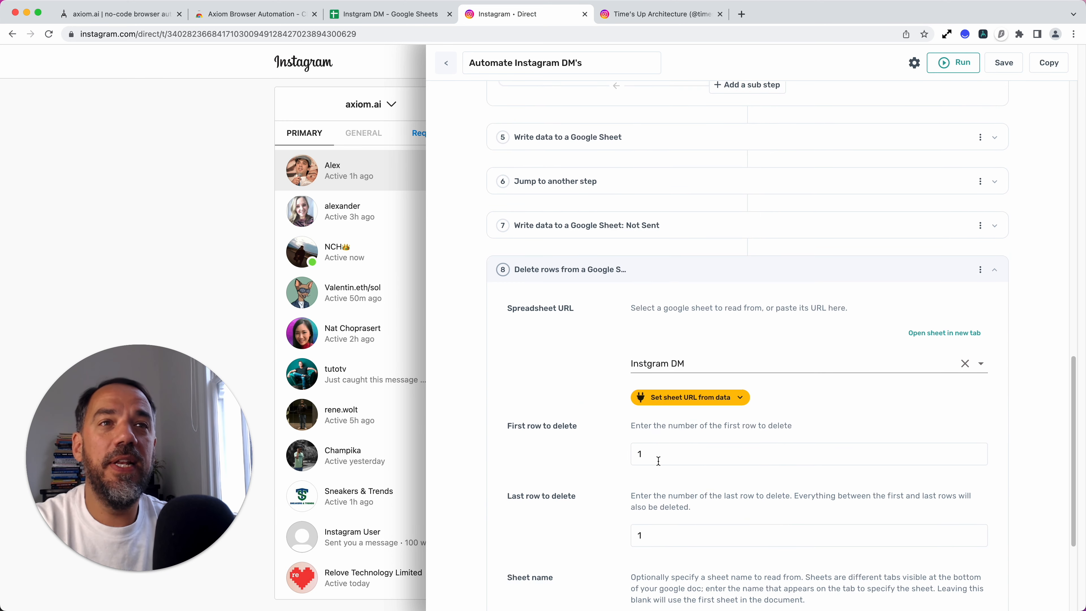
scroll(657, 463, "up", 3)
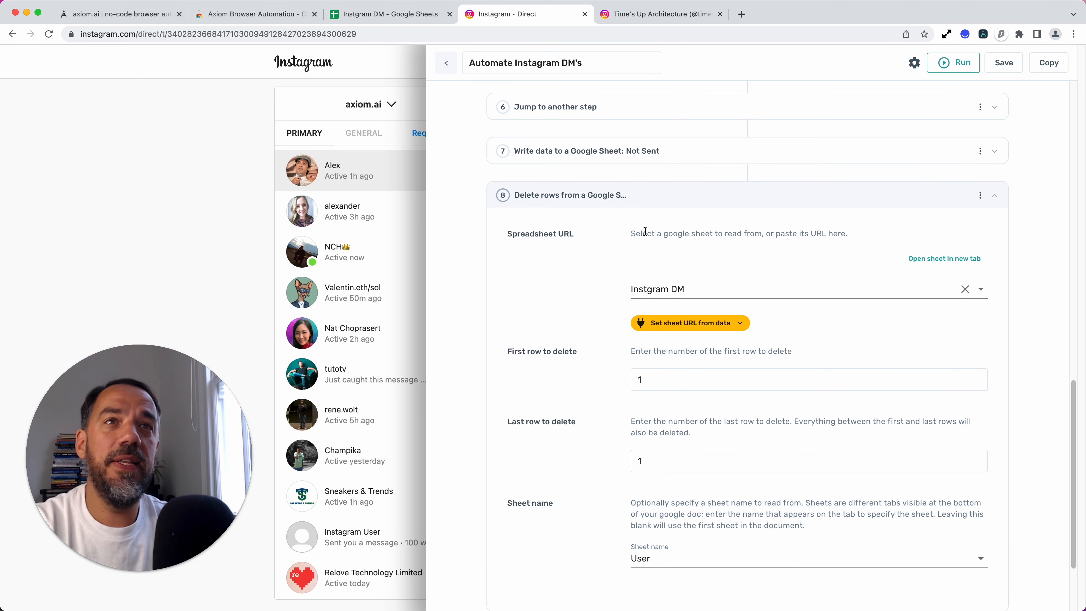
left_click(642, 292)
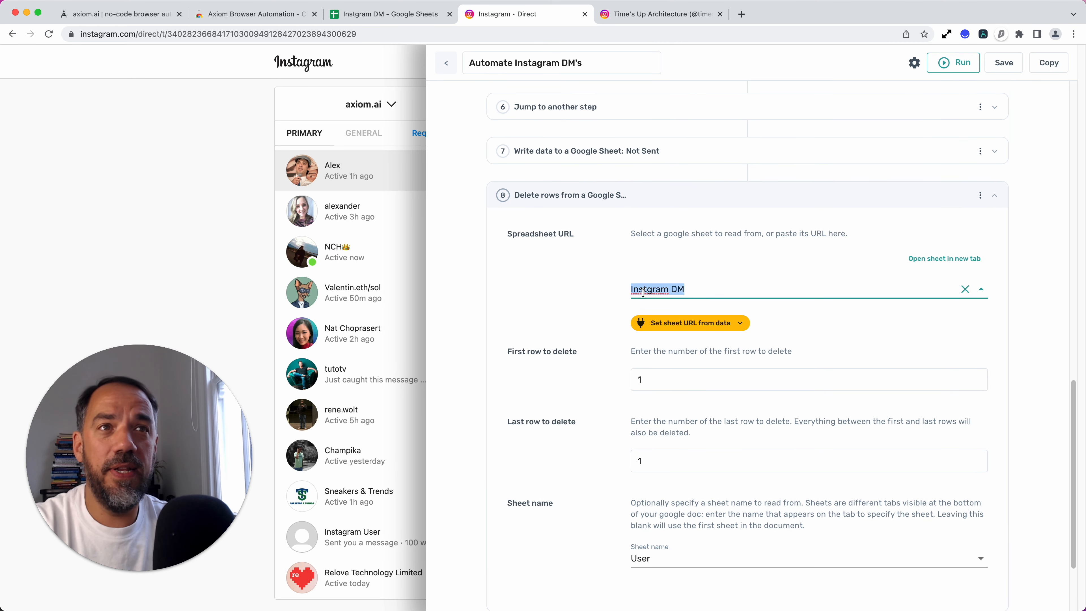
left_click(799, 331)
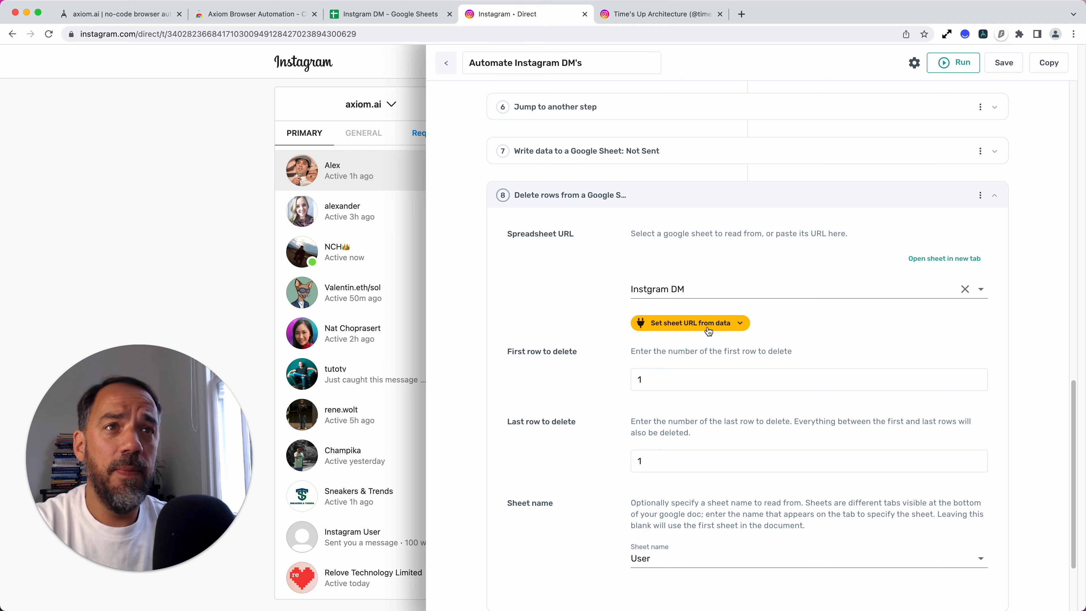
scroll(744, 403, "down", 2)
double_click(652, 309)
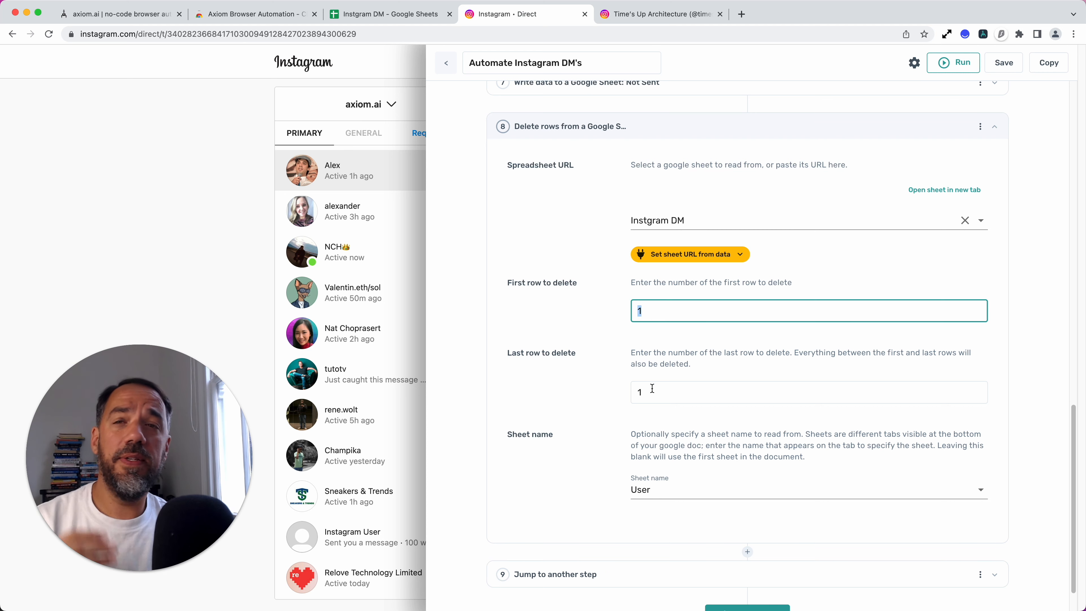
Check the first and last cell settings in step 1, Read data from Google Sheet, and collapse it.
scroll(651, 390, "up", 10)
scroll(652, 387, "up", 10)
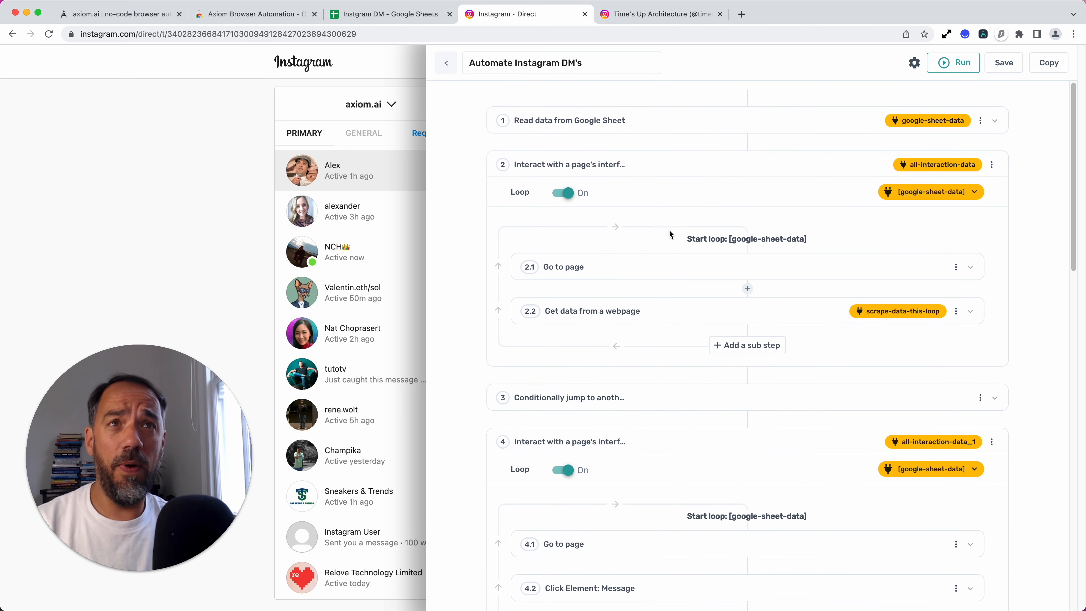
left_click(666, 124)
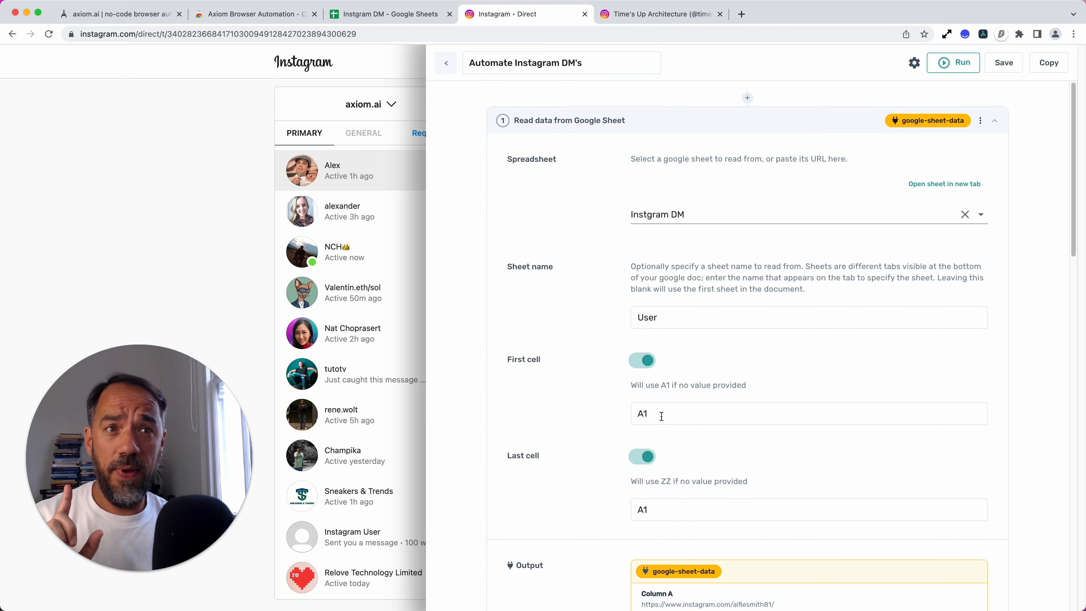
left_click(659, 124)
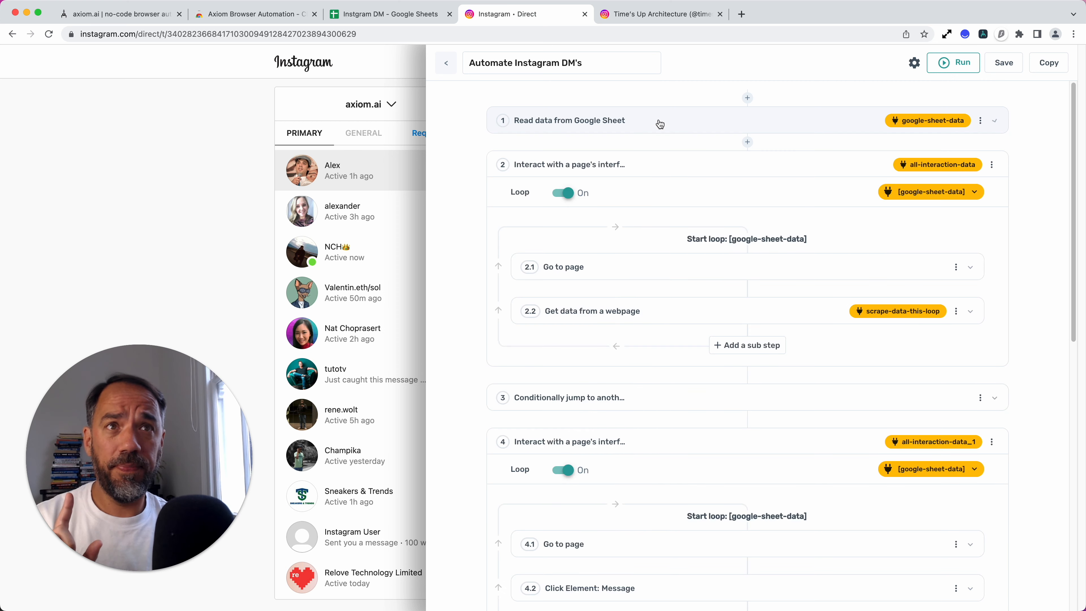
Reopen step 8, review the first and last rows to delete and the sheet name, and collapse it.
scroll(643, 483, "down", 8)
scroll(643, 518, "down", 3)
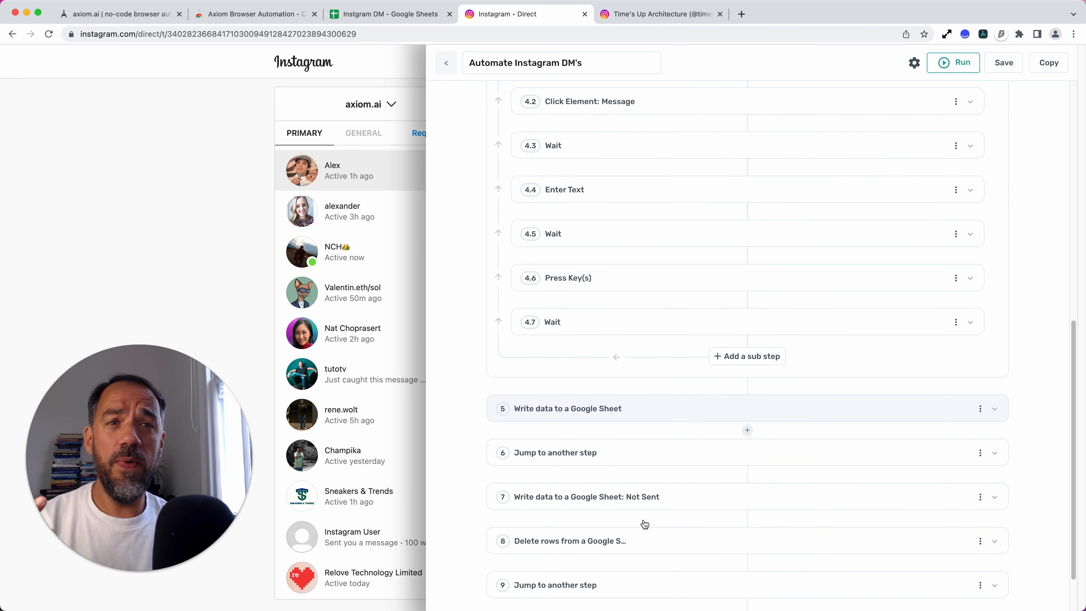
scroll(649, 476, "down", 2)
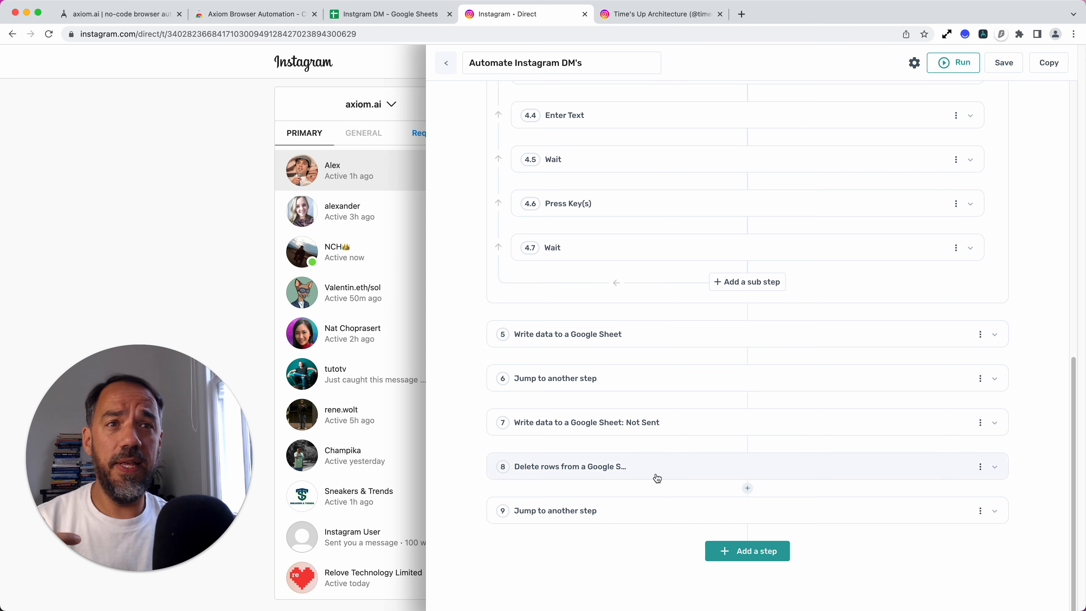
left_click(657, 478)
scroll(667, 479, "down", 7)
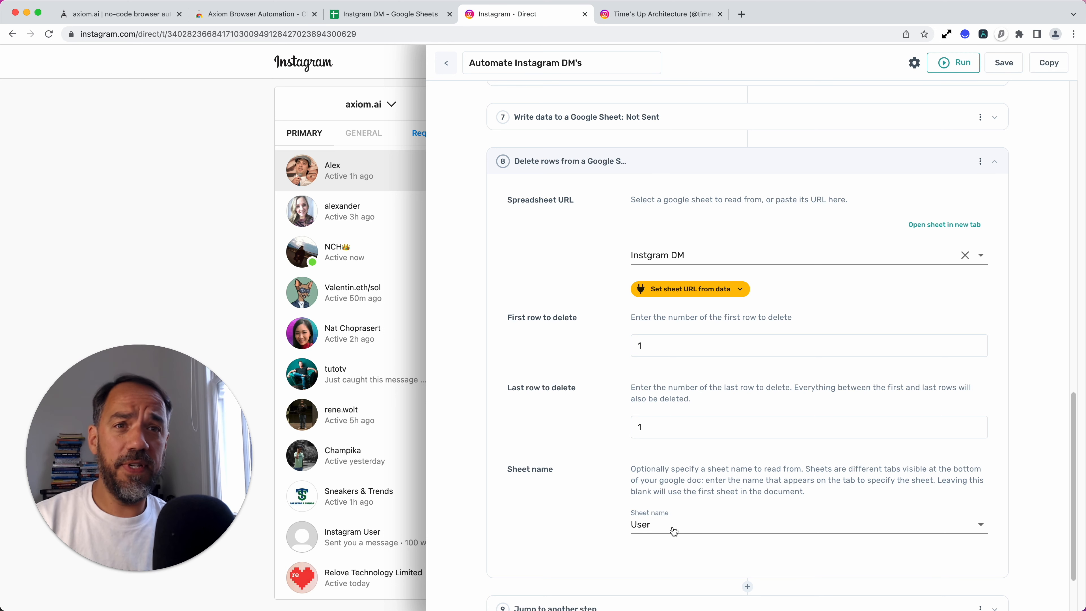
double_click(640, 345)
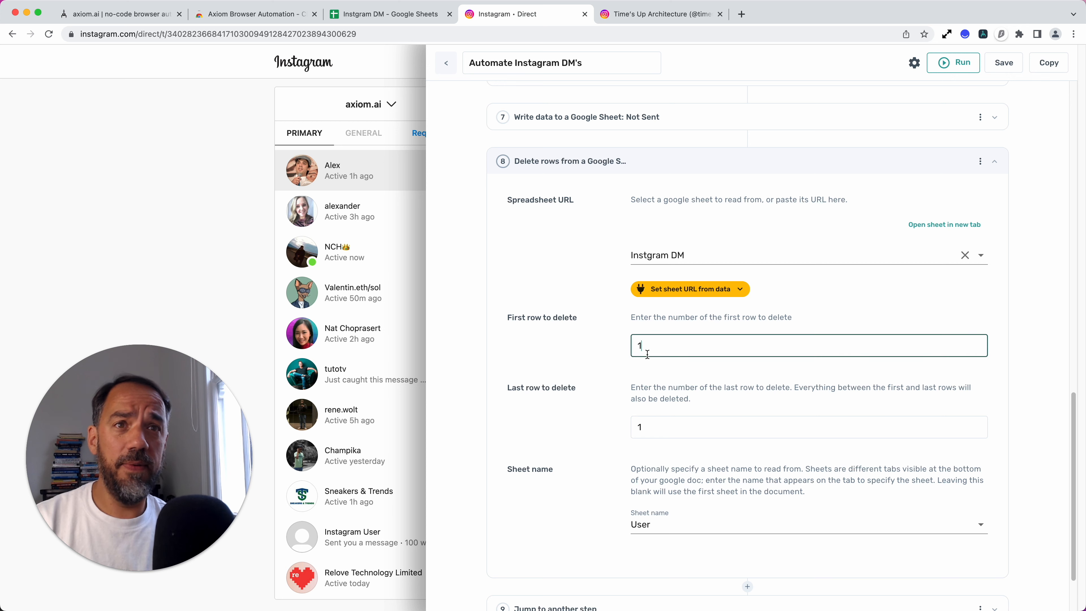
left_click(643, 428)
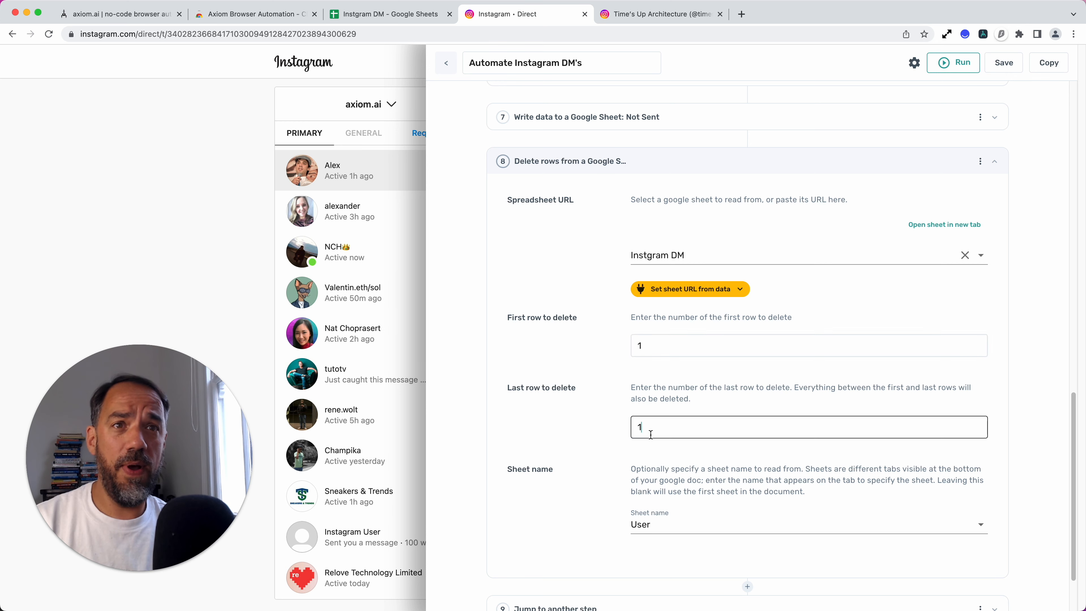
left_click(689, 170)
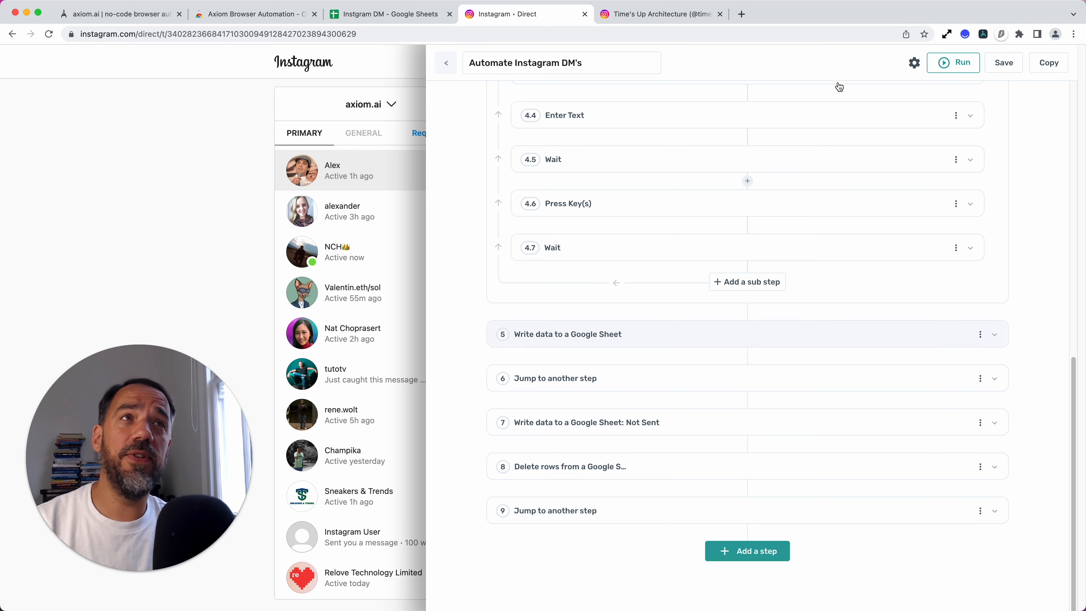
Look over the automation's Share Your Automation settings, including the download and import options, and close the settings.
left_click(914, 63)
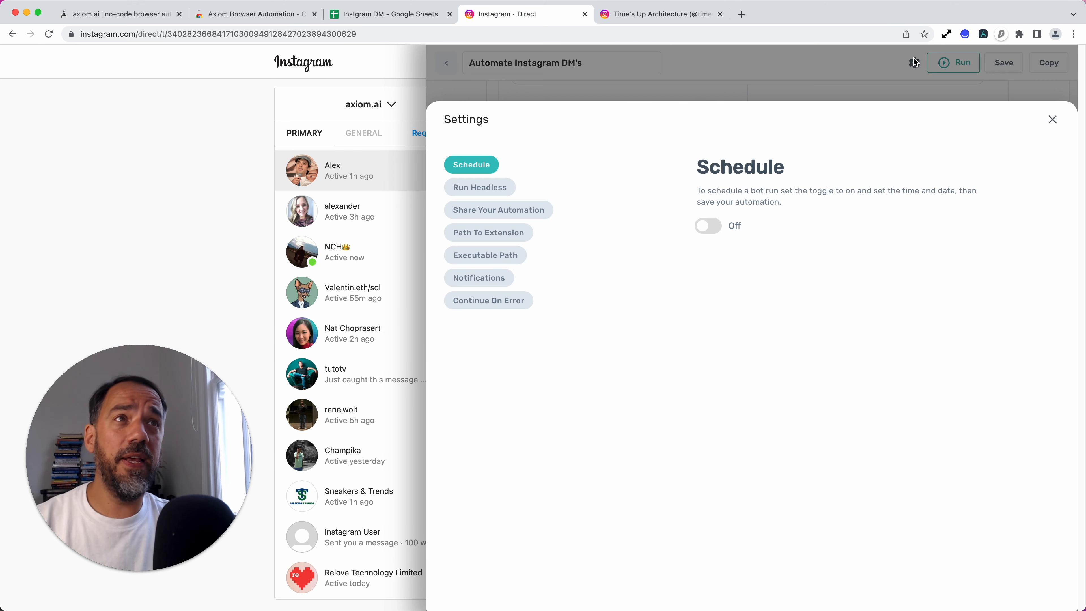
left_click(505, 214)
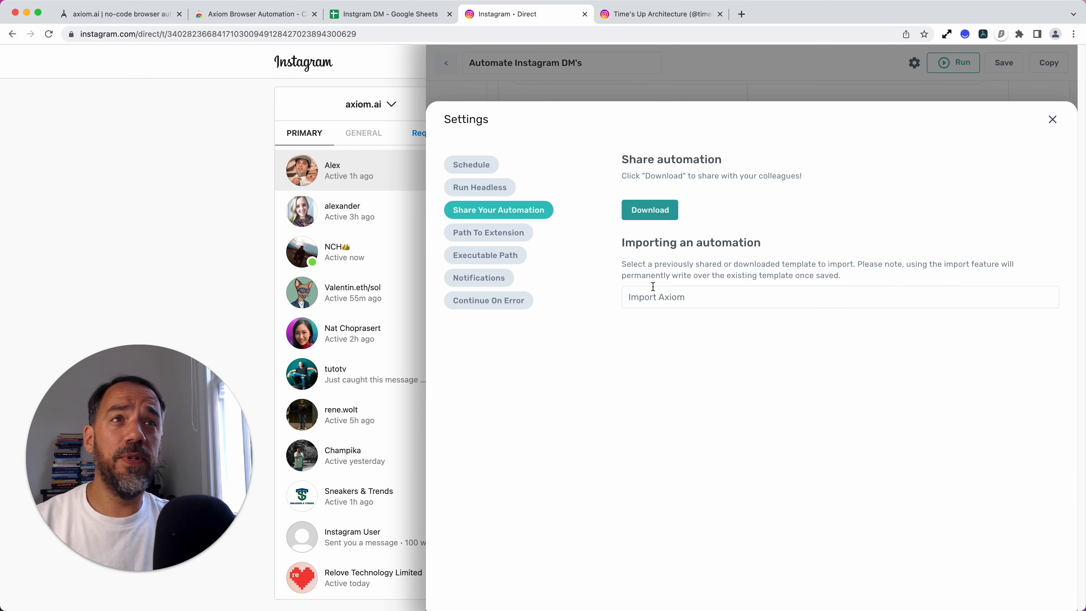
left_click(653, 305)
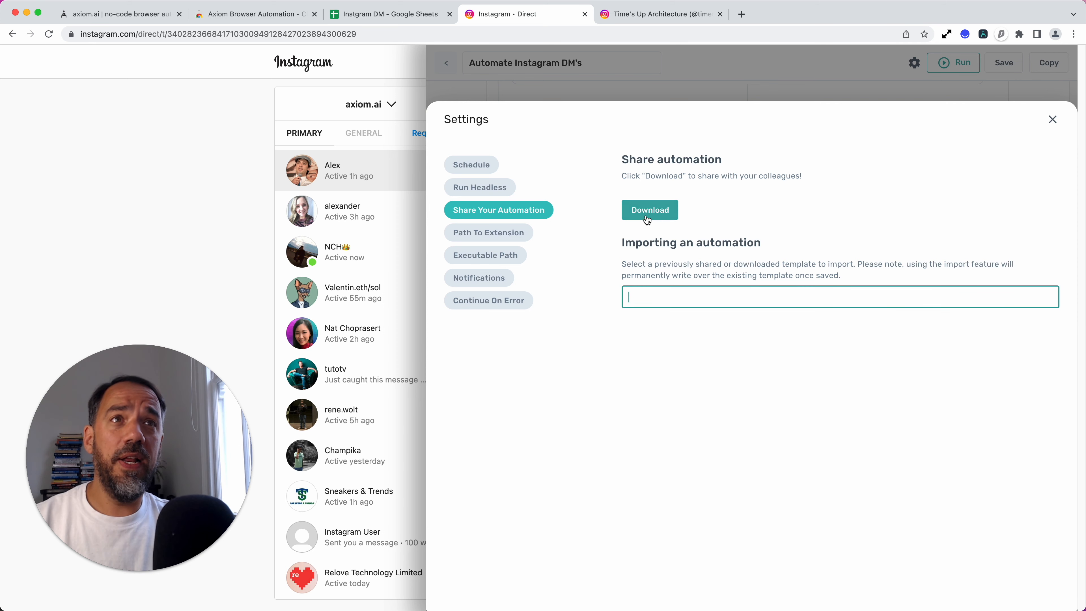
left_click(1058, 120)
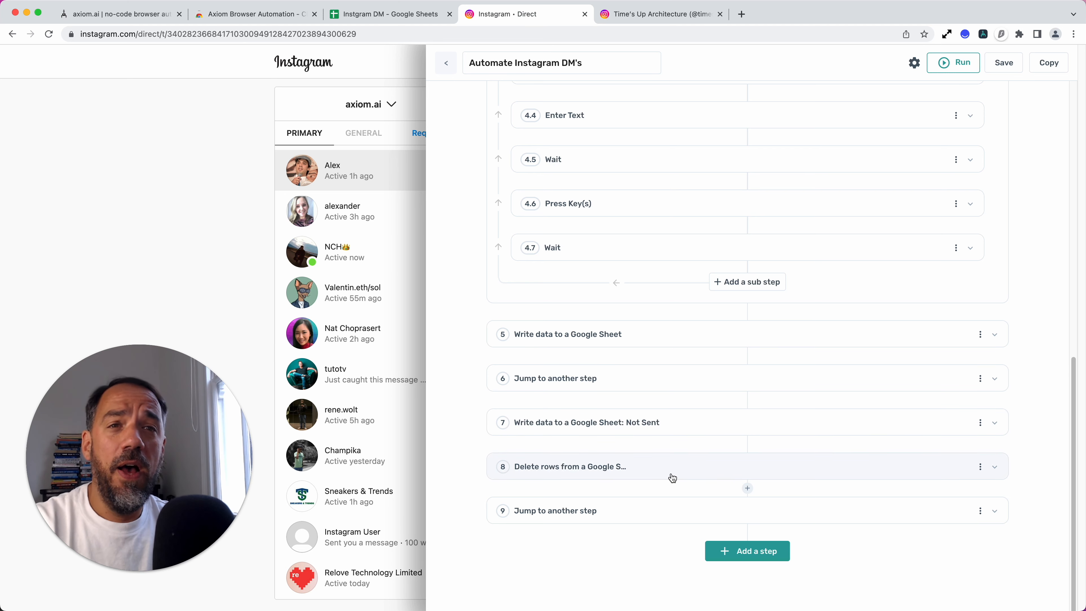
Expand step 9, Jump to another step, and compare its jump target with the start of the automation.
left_click(701, 519)
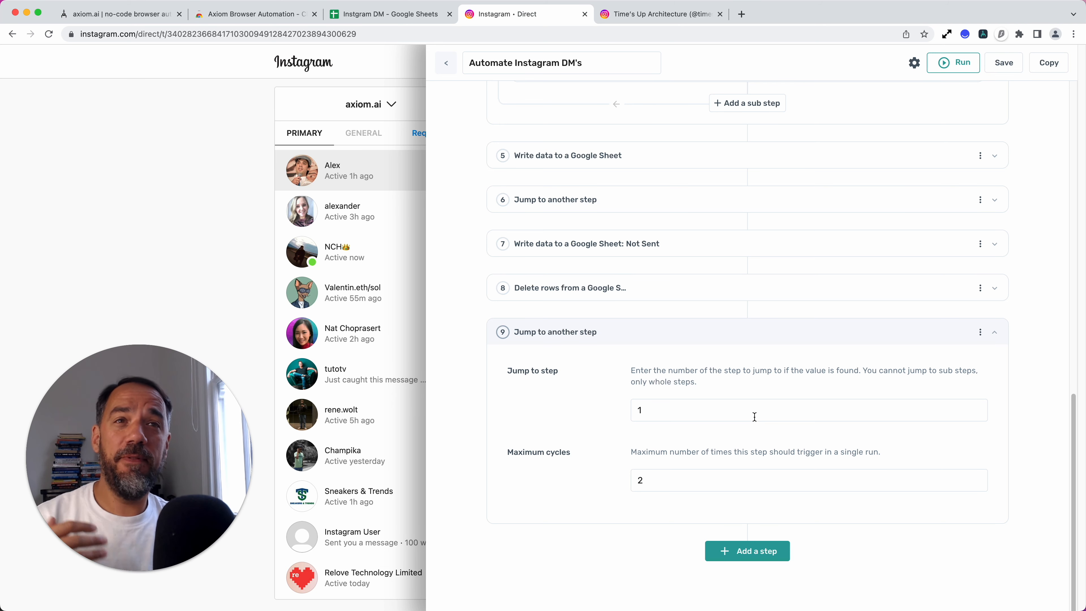
left_click(729, 415)
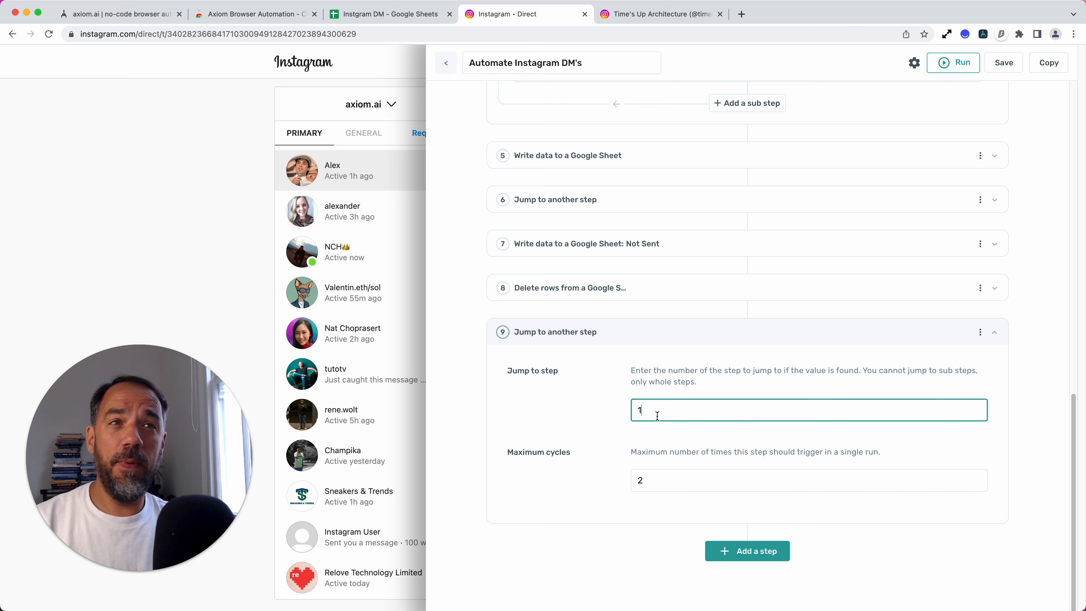
scroll(661, 437, "up", 15)
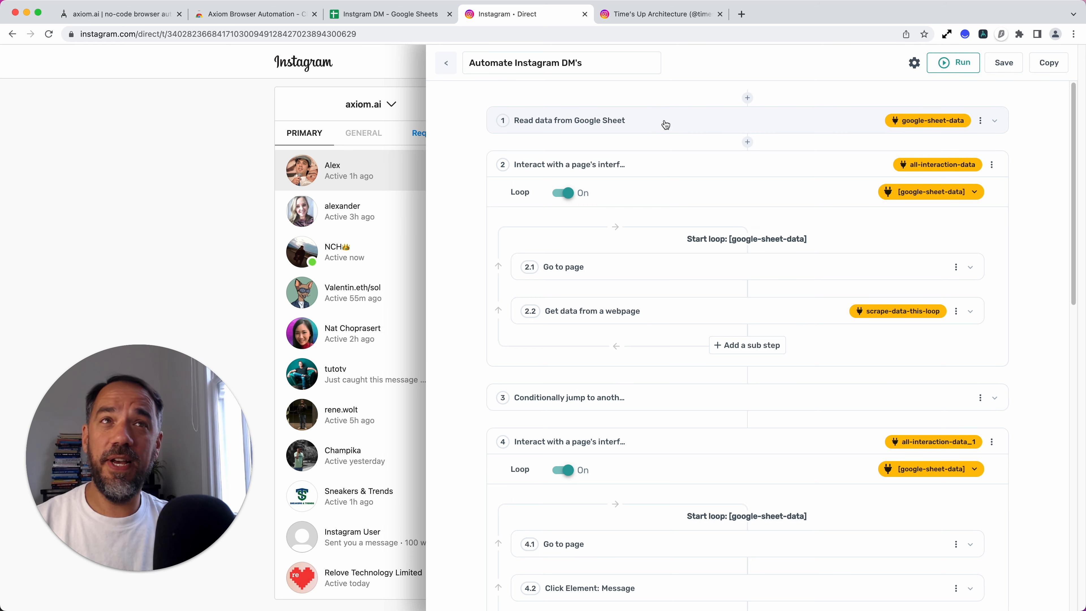
scroll(643, 412, "down", 15)
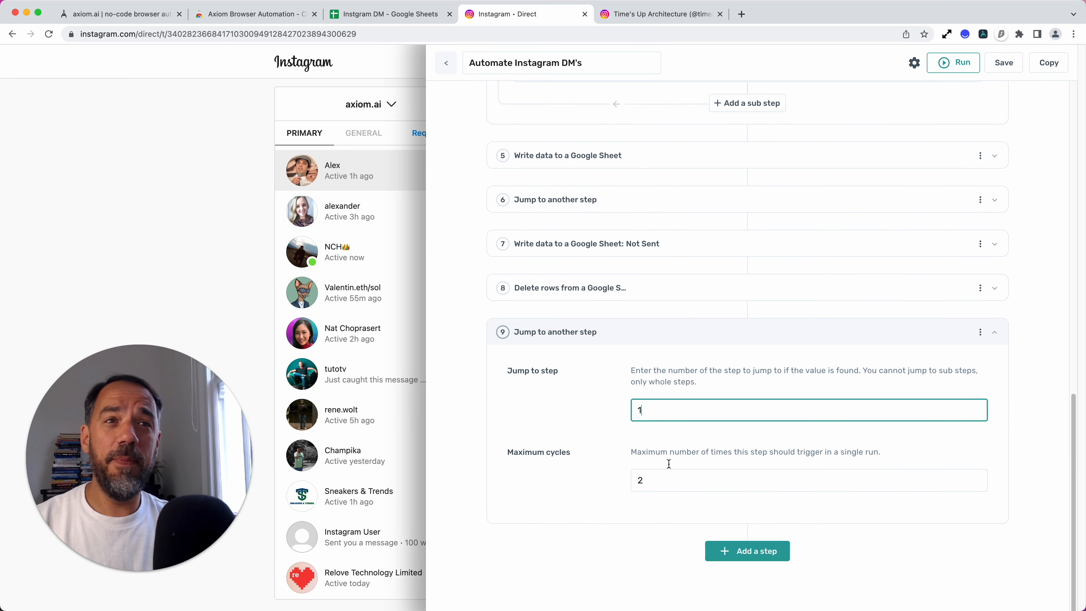
Set the maximum cycles of step 9 to 20, trying 200 before settling on the value.
left_click(674, 490)
double_click(670, 488)
left_click(670, 488)
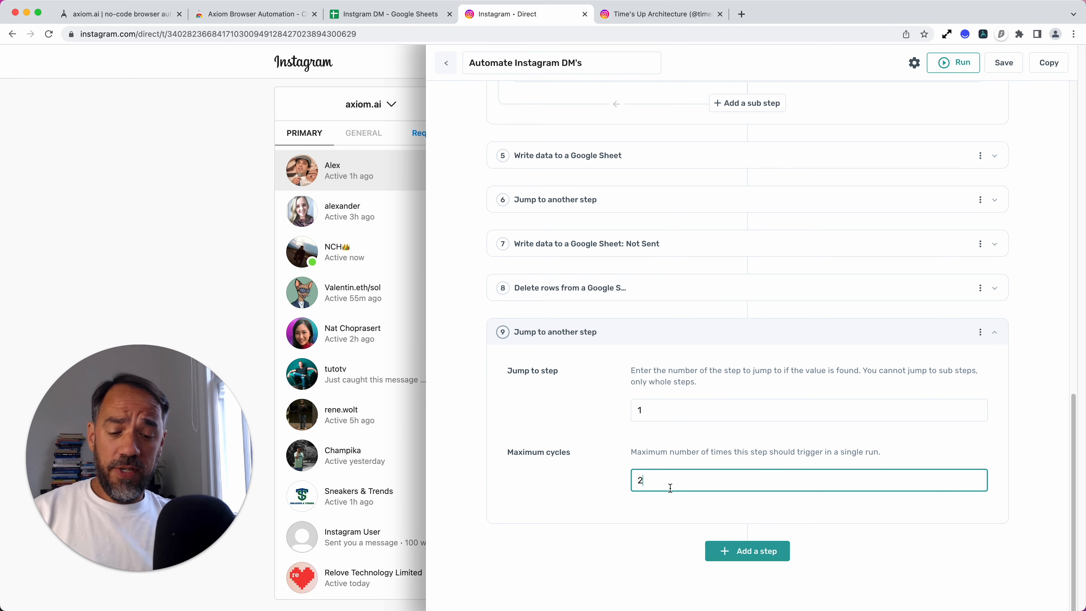
type("0")
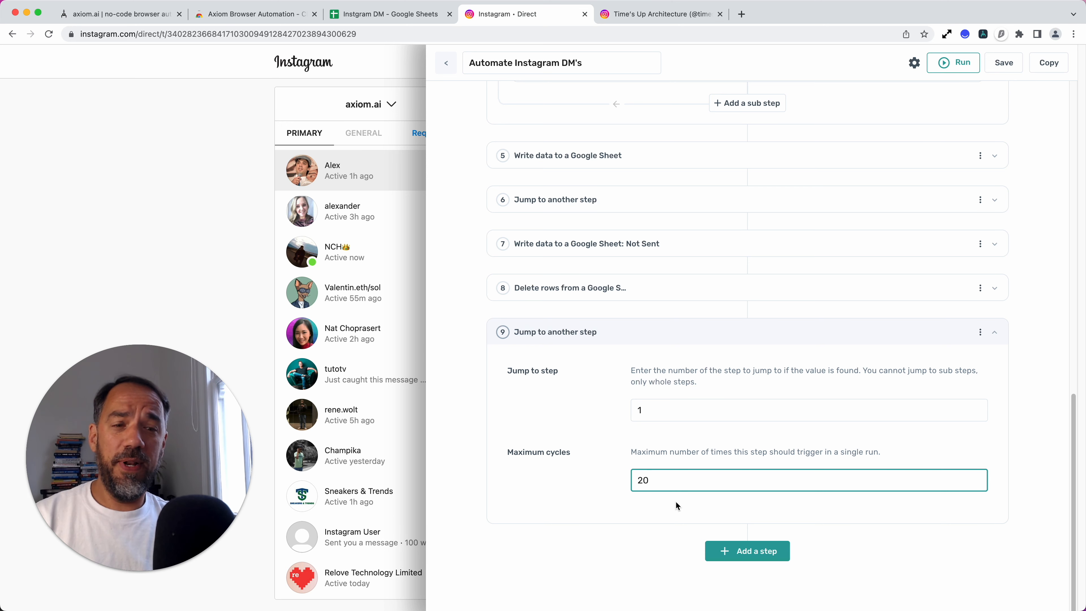
type("0")
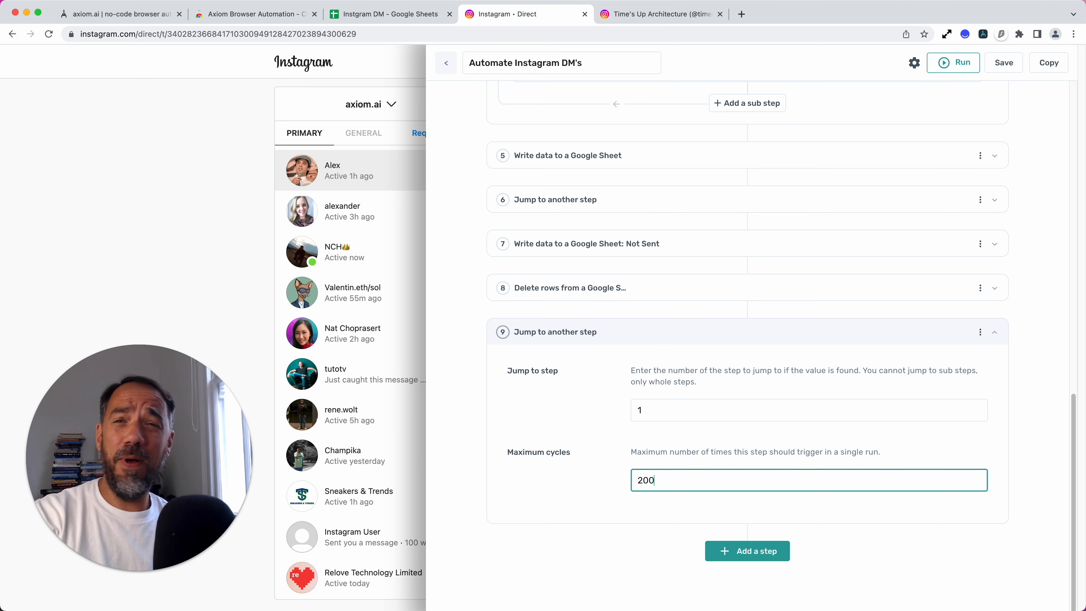
key("BackSpace")
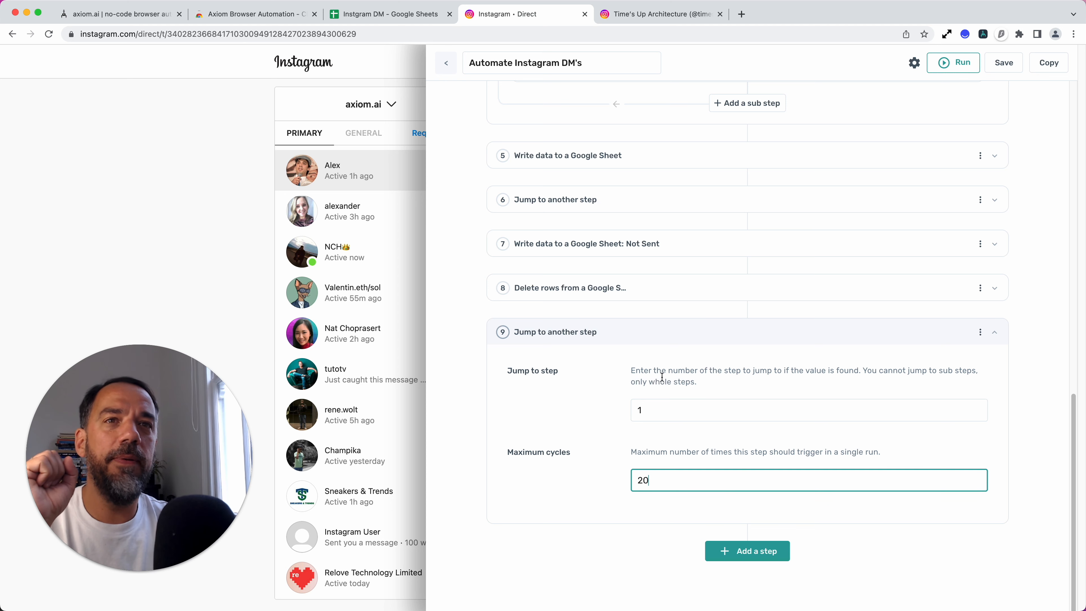
Highlight step 9's jump target and review the opening steps that the bot repeats in each cycle.
double_click(634, 410)
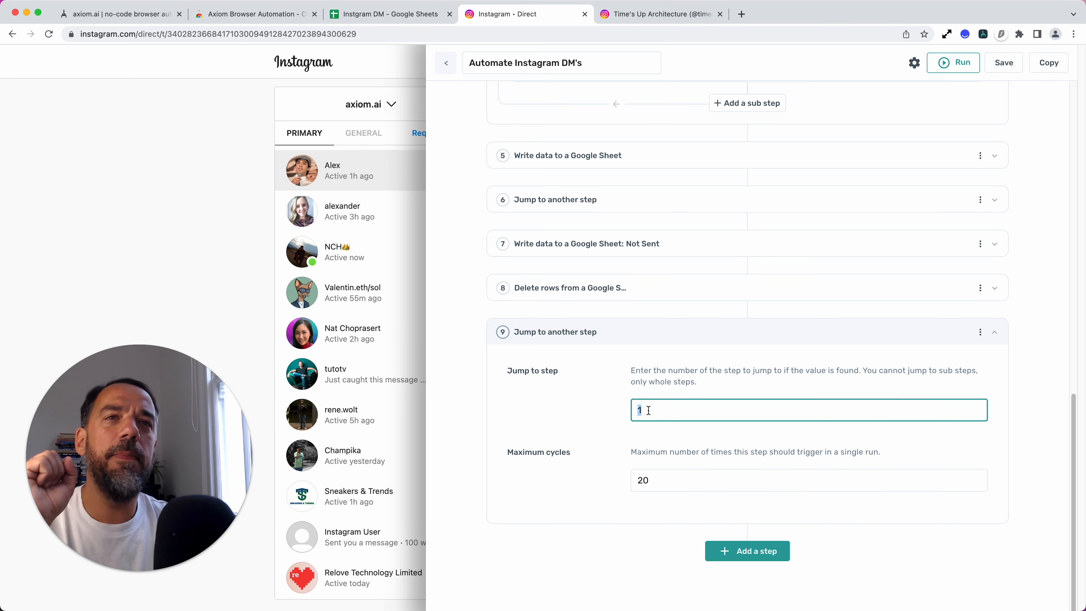
scroll(631, 385, "up", 12)
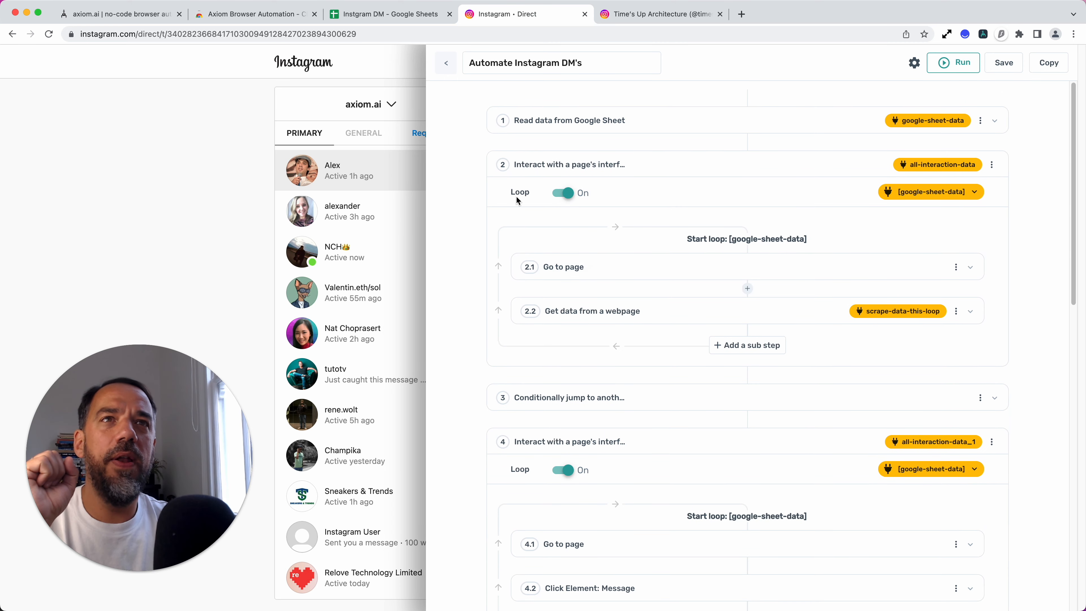
scroll(699, 540, "down", 12)
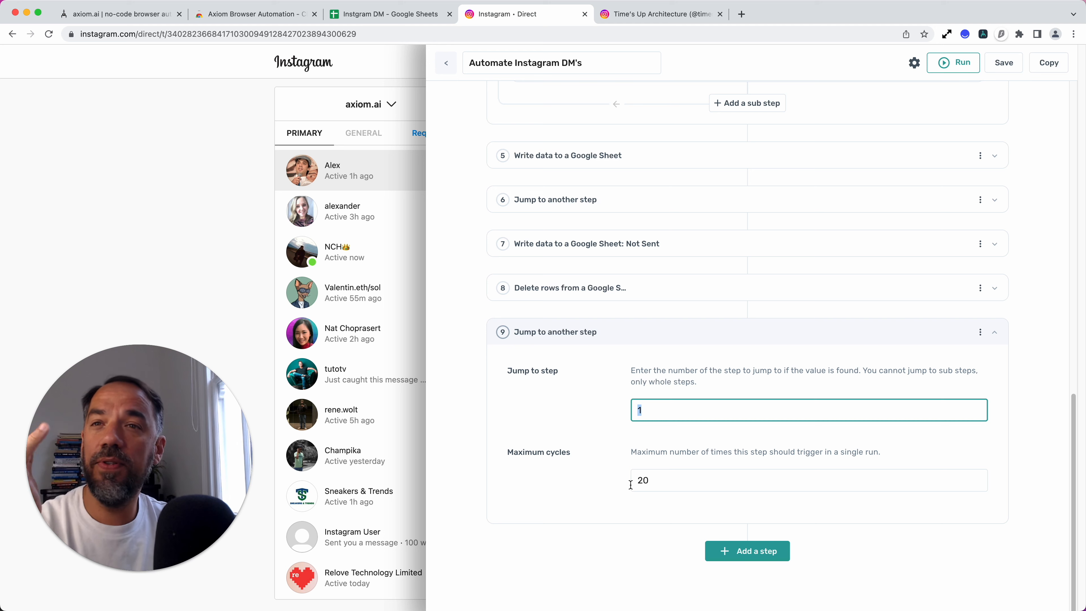
Collapse step 9 and switch on the Schedule option in the automation's settings.
left_click(788, 344)
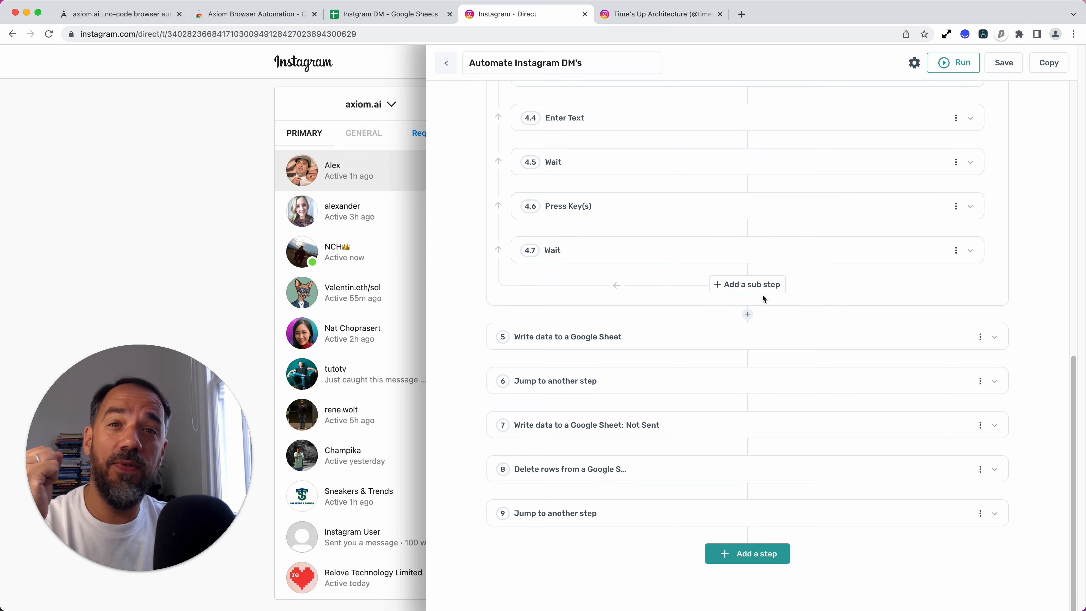
scroll(797, 390, "up", 10)
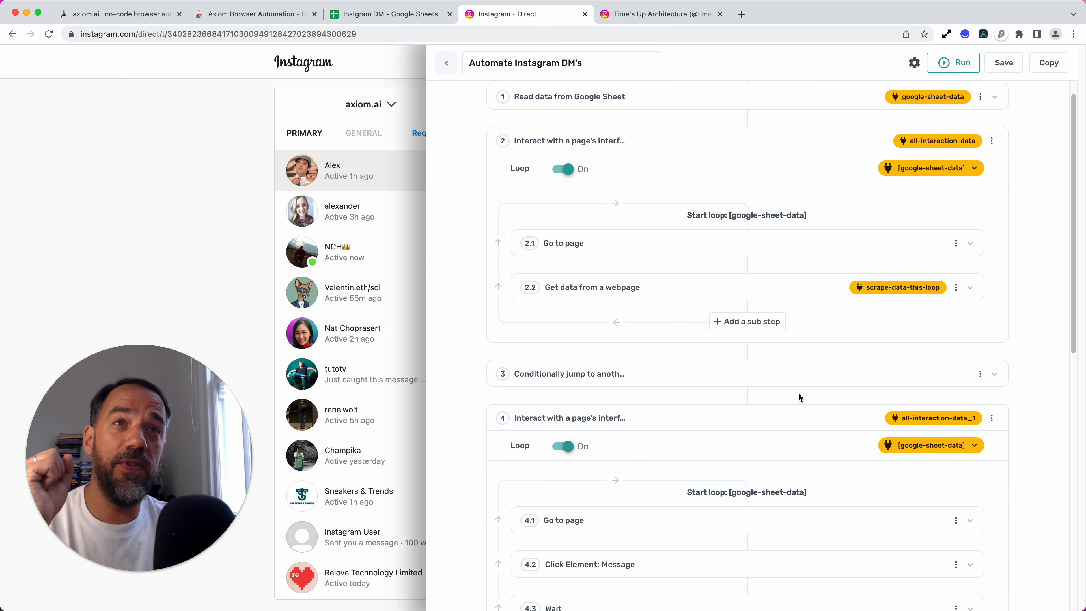
scroll(798, 393, "up", 3)
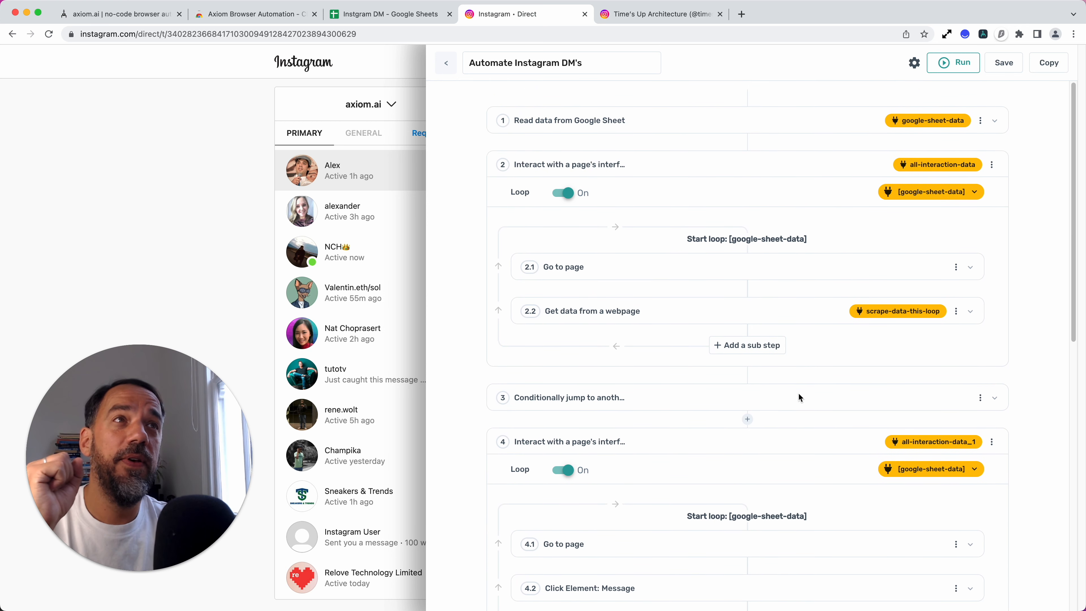
left_click(911, 65)
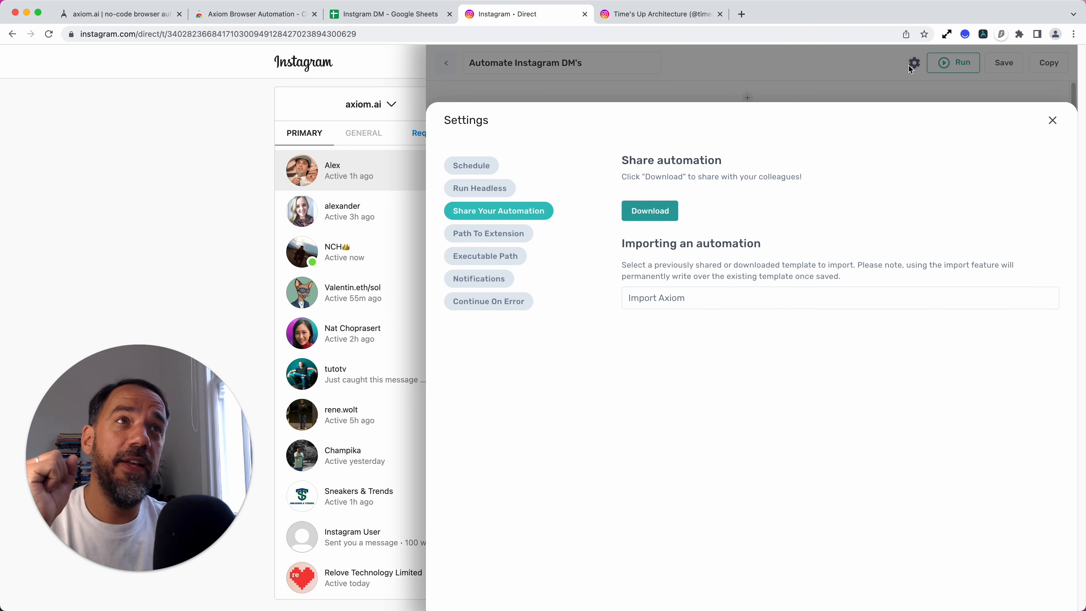
left_click(469, 165)
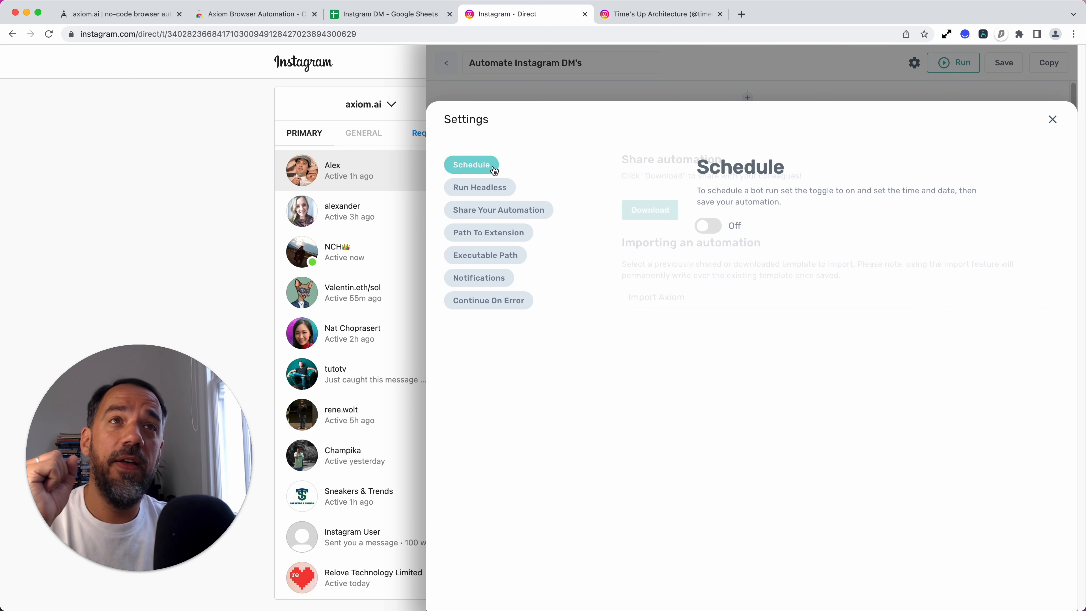
left_click(708, 226)
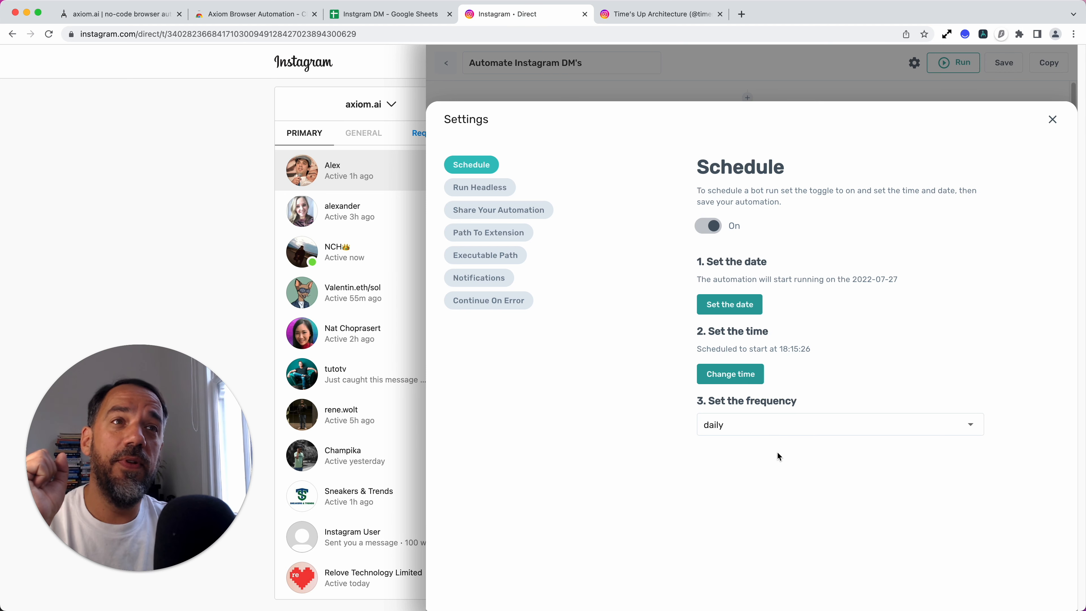